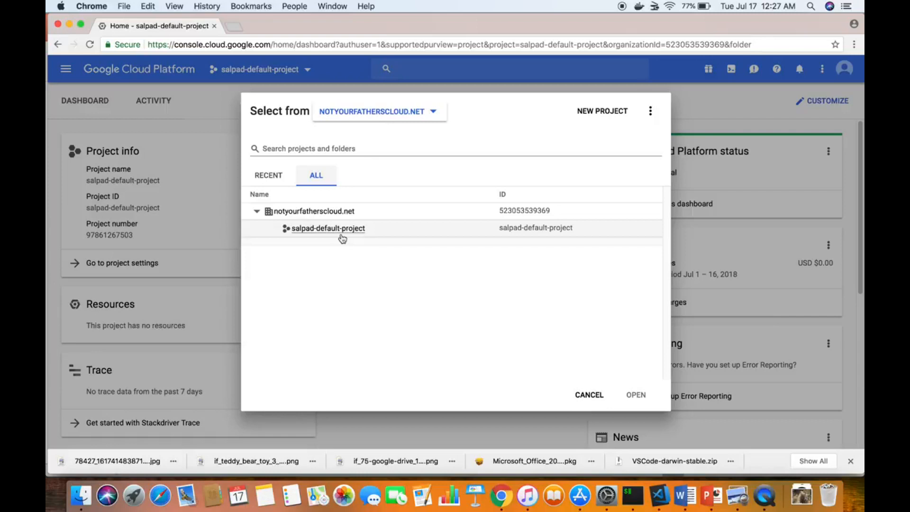
Create a new project named shared-service-project-1, with project ID shared-service-project-1, under the notyourfatherscloud.net organization
left_click(590, 404)
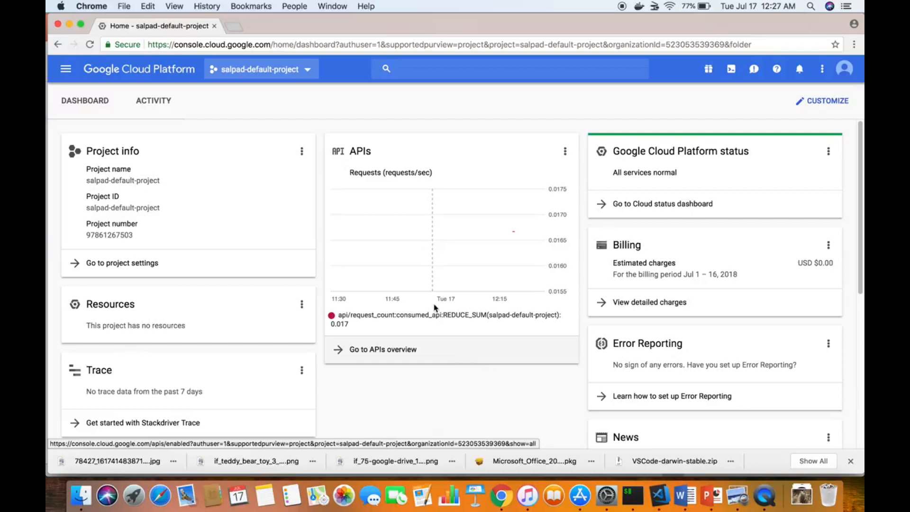
left_click(307, 71)
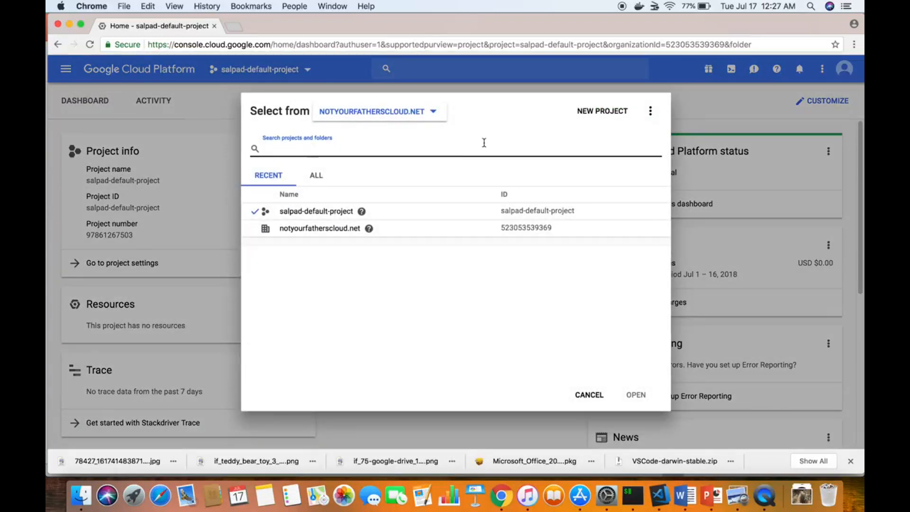
left_click(599, 115)
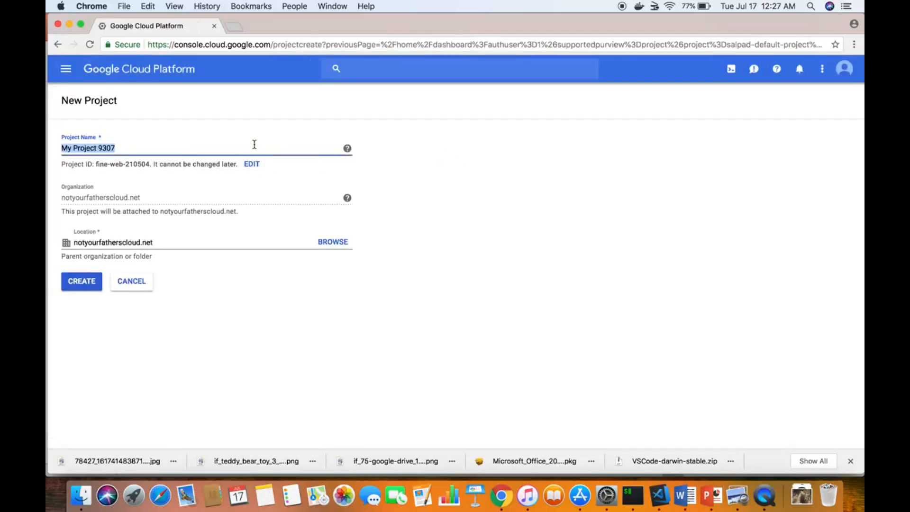
type("sa")
key("BackSpace")
type("ha")
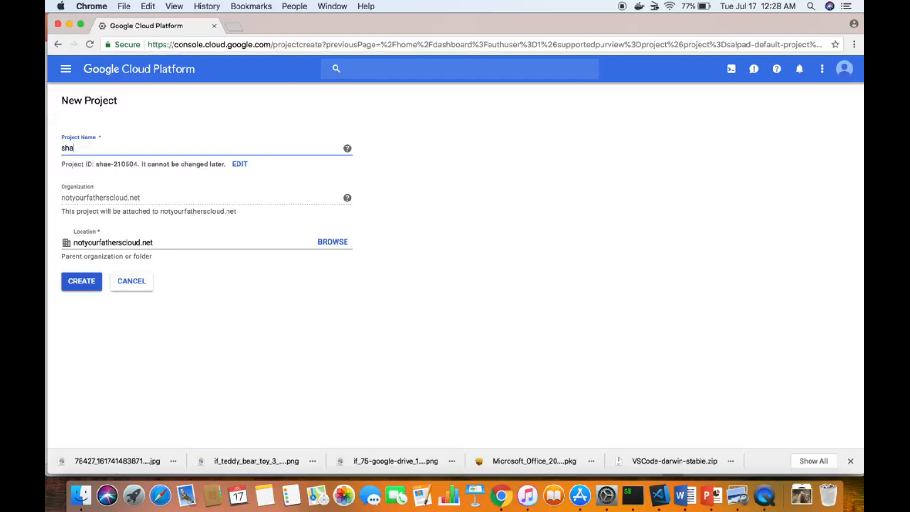
type("red-")
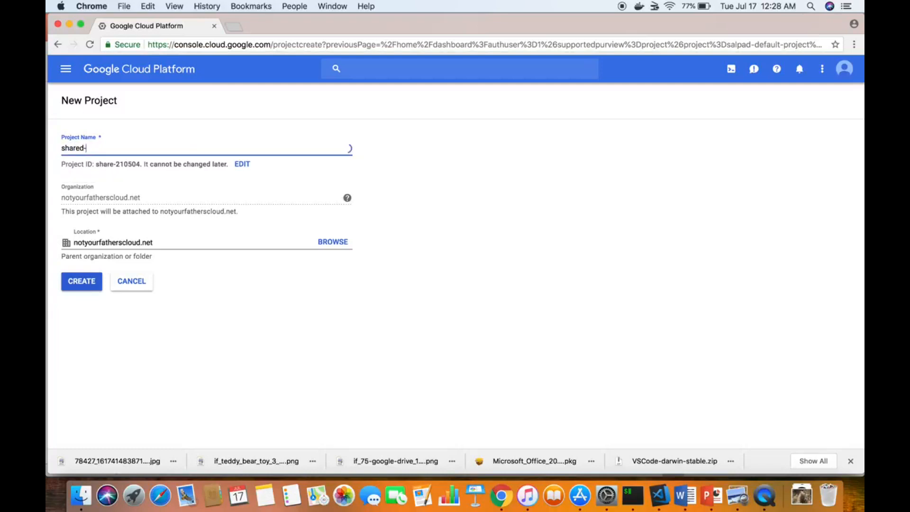
type("service-")
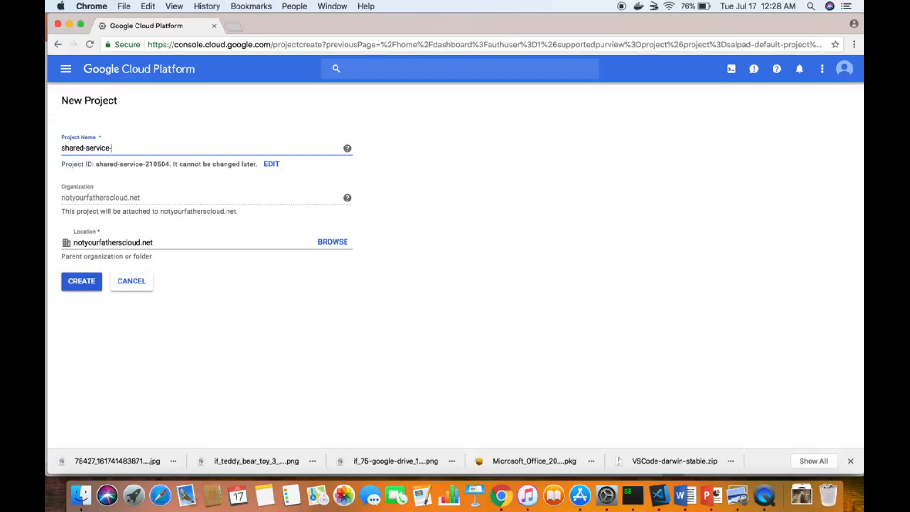
type("project-1")
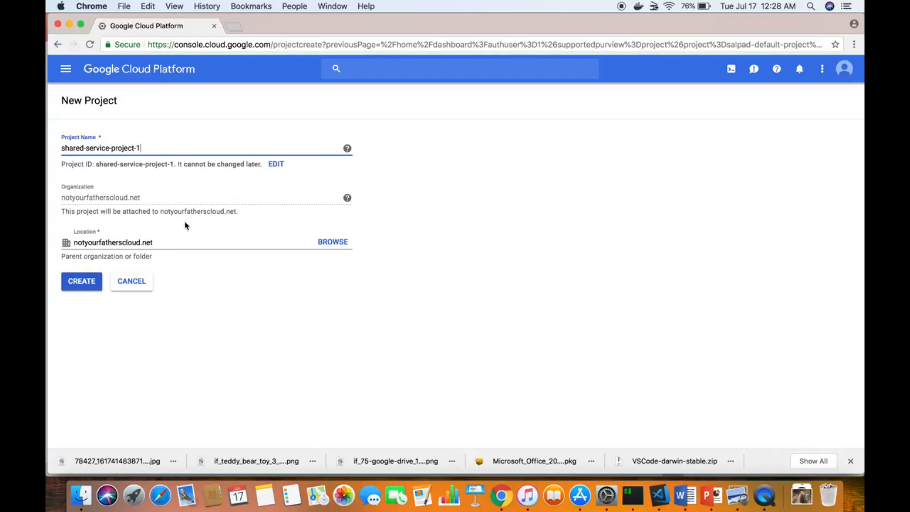
left_click(276, 166)
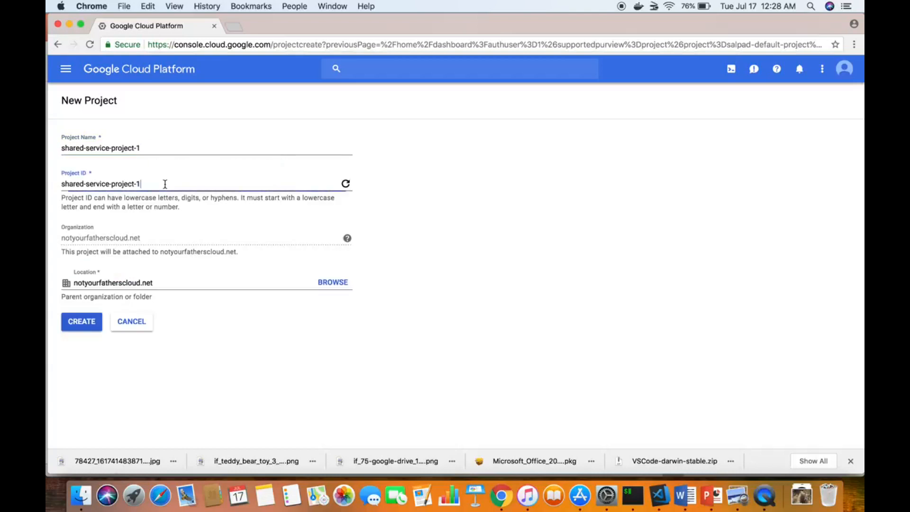
left_click(90, 326)
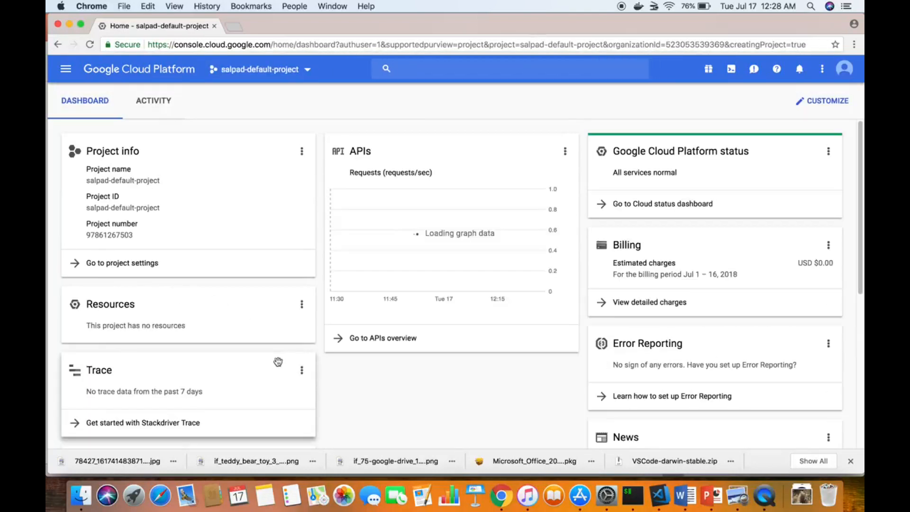
Open the billing overview of the account linked to salpad-default-project
left_click(66, 70)
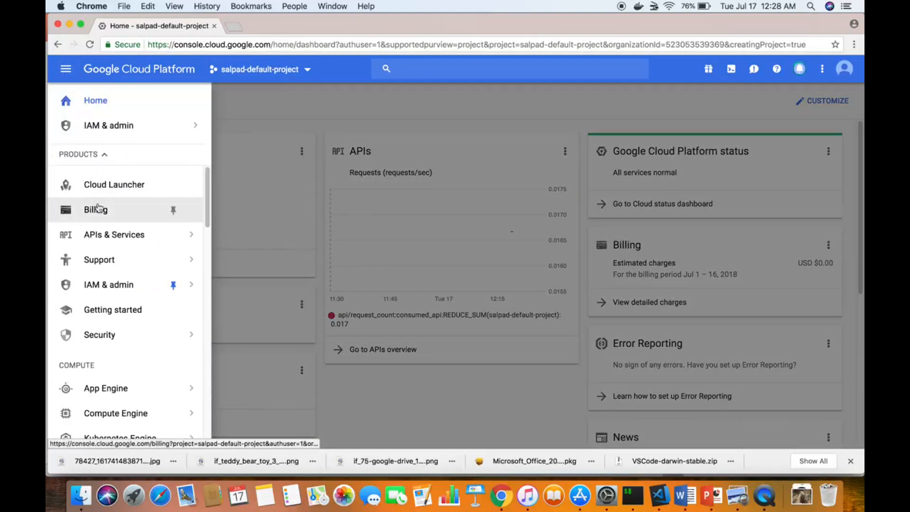
left_click(99, 211)
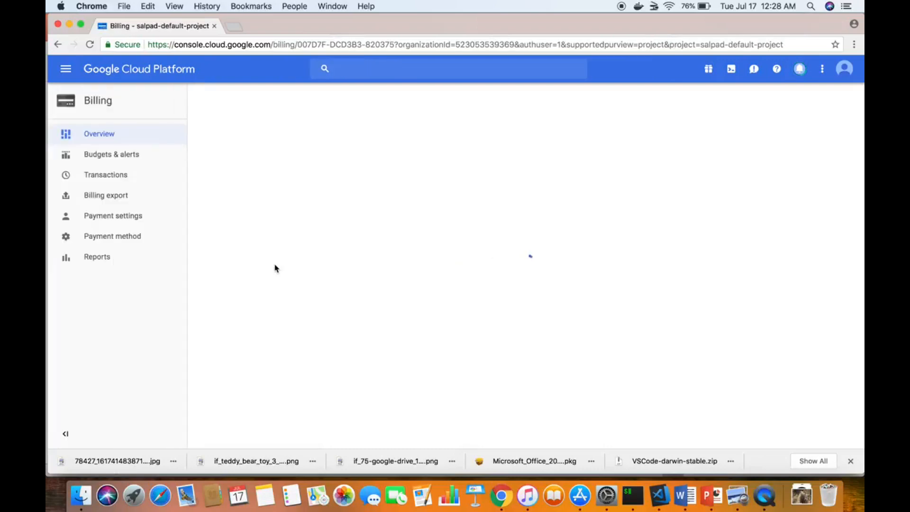
left_click(84, 101)
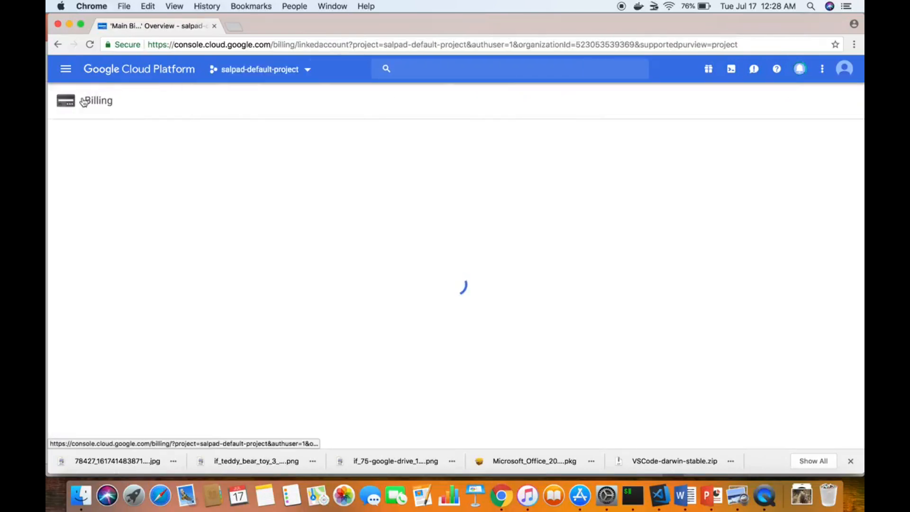
Open the IAM permissions of salpad-default-project to review the member's roles
left_click(65, 69)
mouse_move(143, 281)
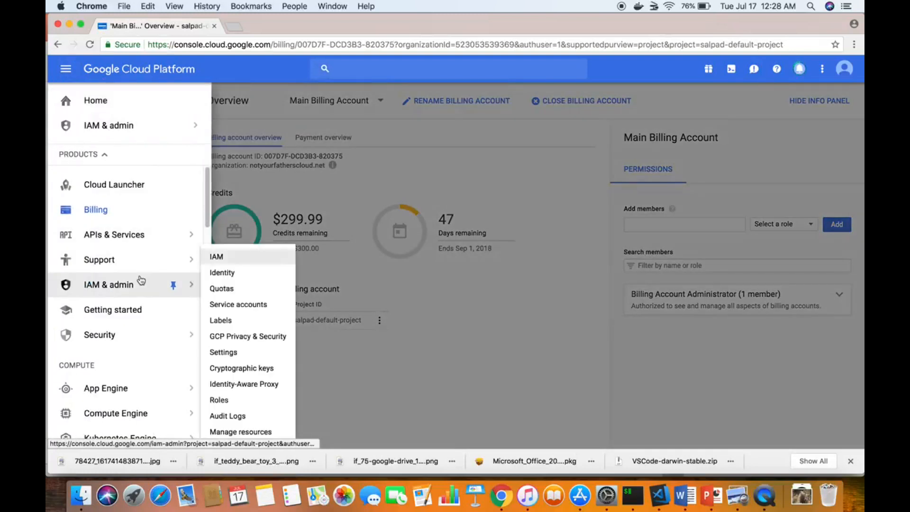
scroll(143, 280, "down", 8)
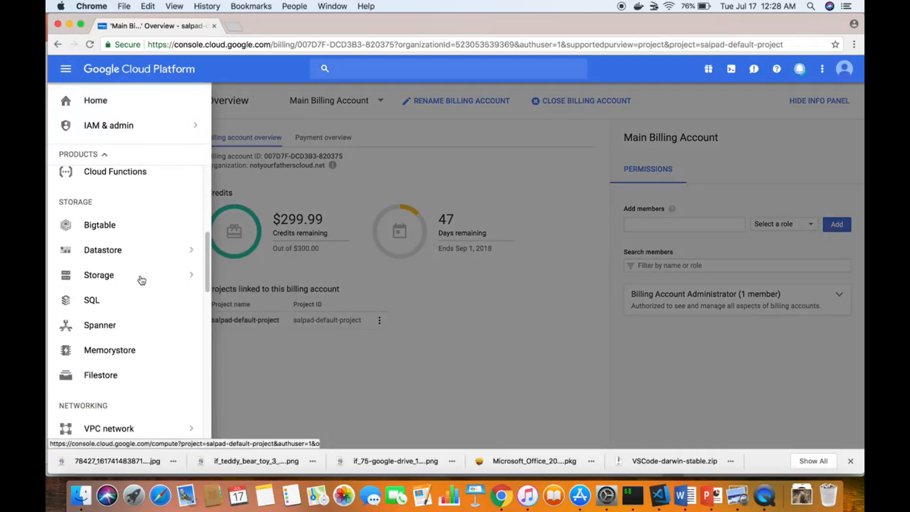
scroll(143, 280, "up", 5)
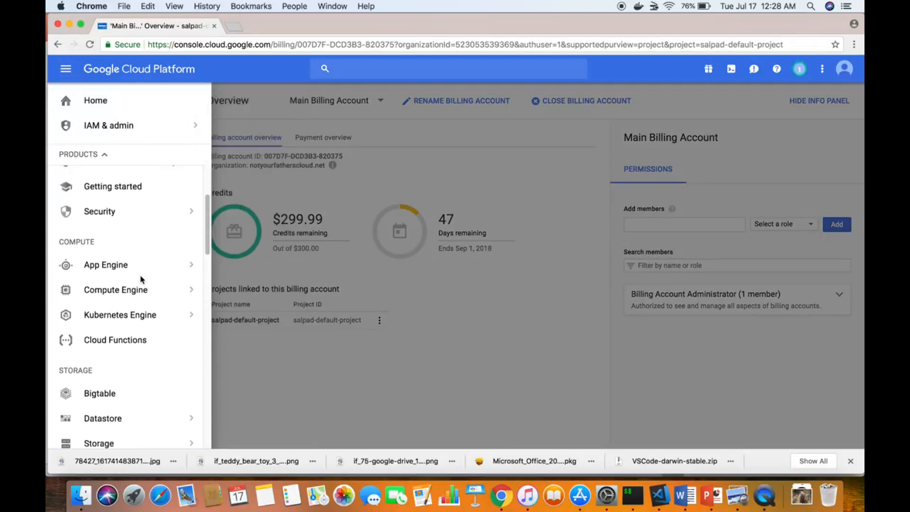
scroll(141, 280, "up", 4)
mouse_move(132, 255)
left_click(124, 126)
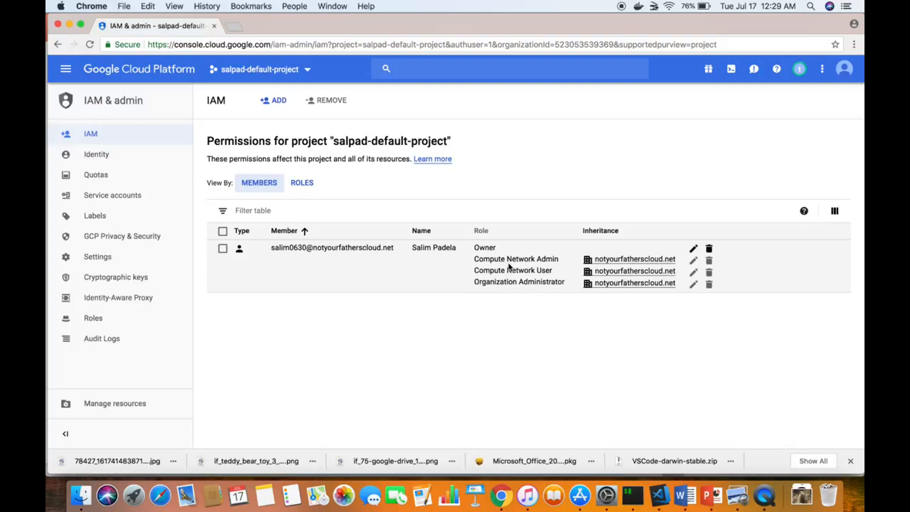
Switch to the shared-service-project-1 project and open the Shared VPC page of its VPC network section
left_click(252, 71)
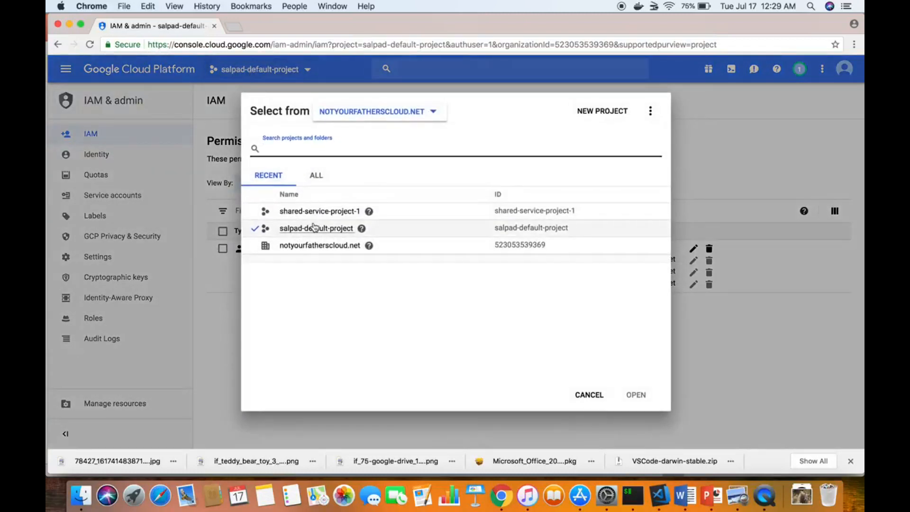
left_click(317, 211)
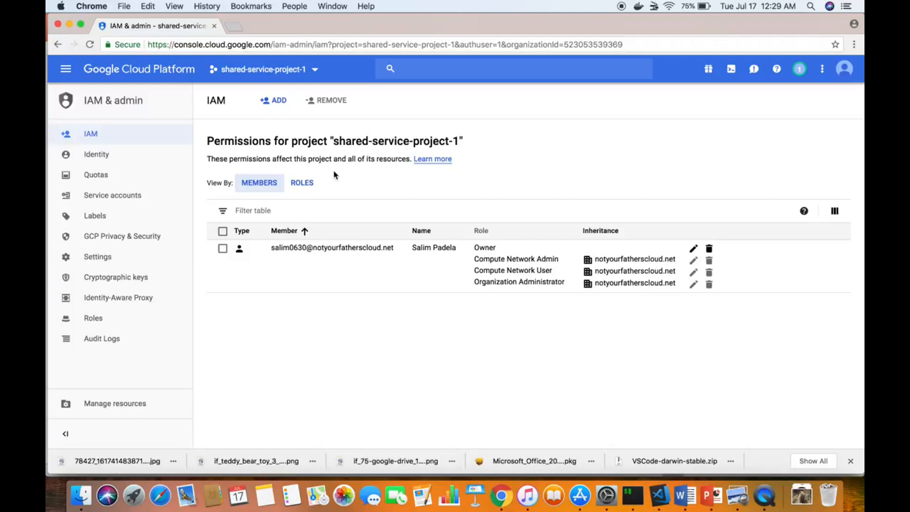
left_click(66, 69)
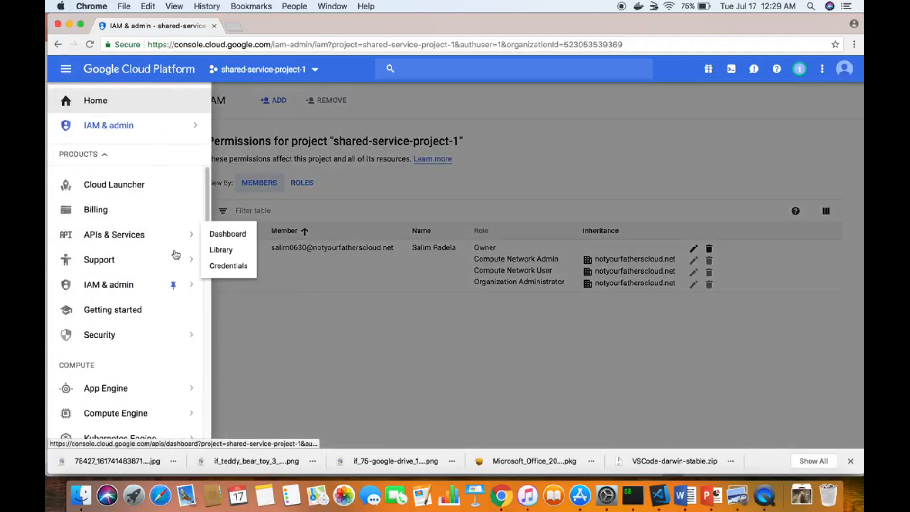
scroll(142, 280, "down", 6)
scroll(142, 280, "down", 3)
left_click(156, 309)
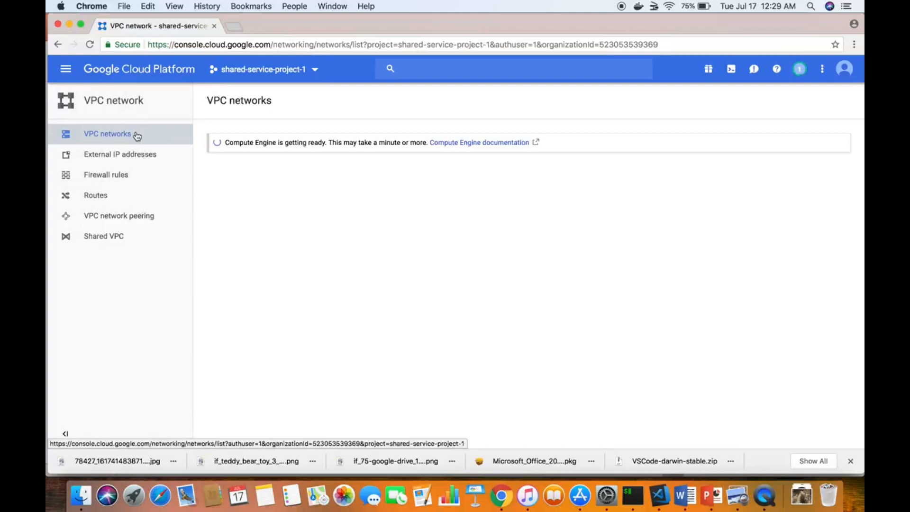
left_click(129, 237)
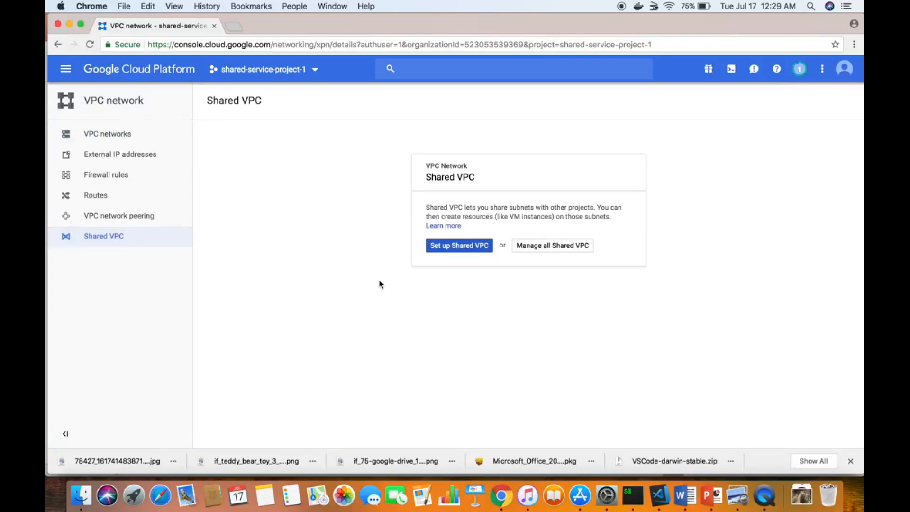
Start the Shared VPC setup and try to enable shared-service-project-1 as the host project
left_click(468, 246)
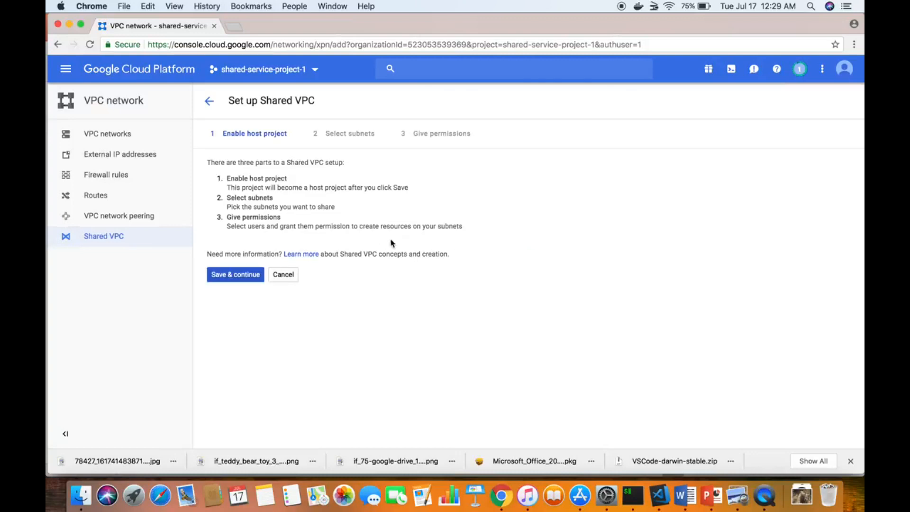
triple_click(271, 179)
double_click(263, 198)
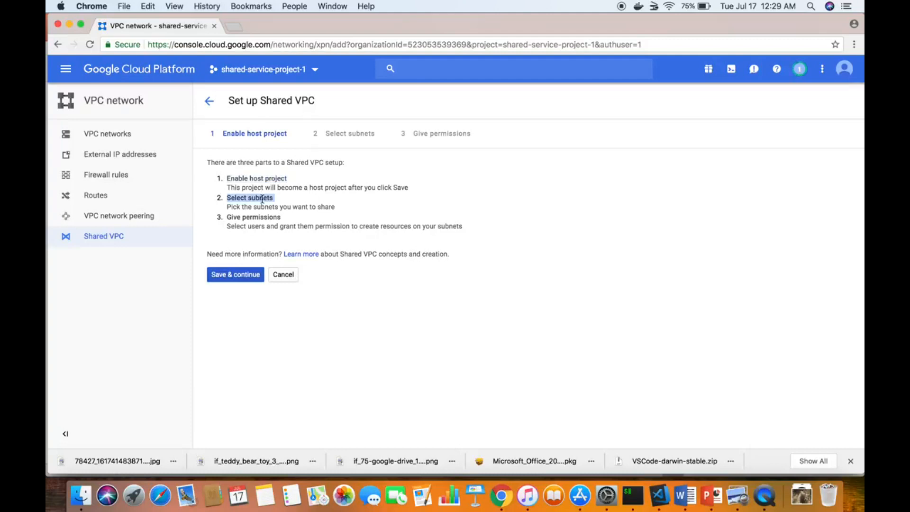
double_click(263, 218)
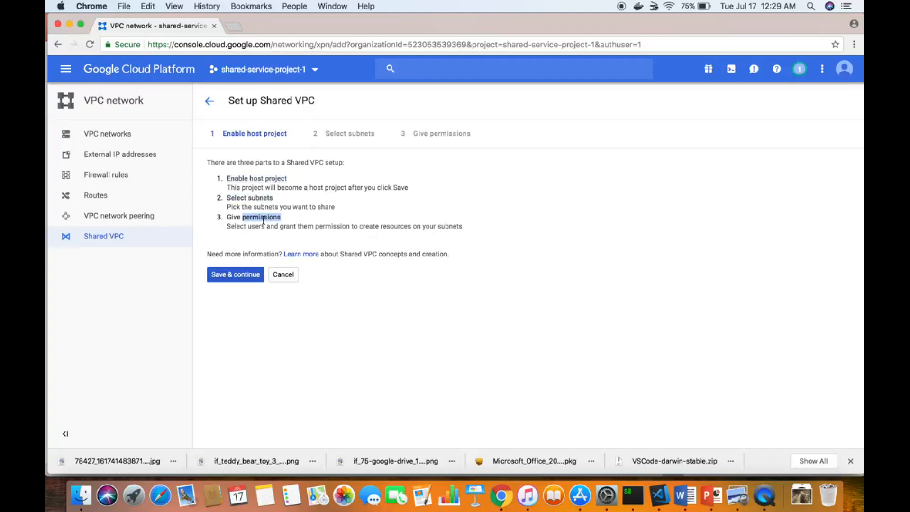
left_click(248, 275)
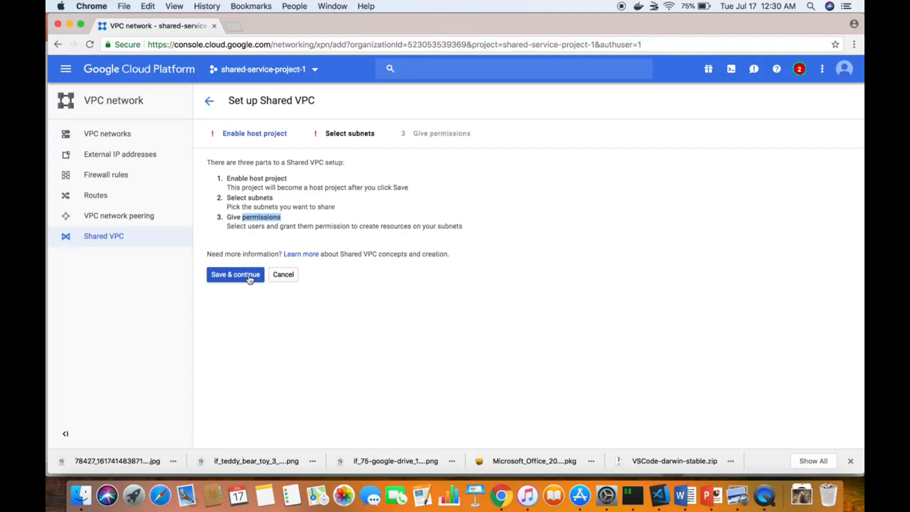
Reload the project's VPC networks page and try again to enable the host project in the Shared VPC setup
left_click(145, 142)
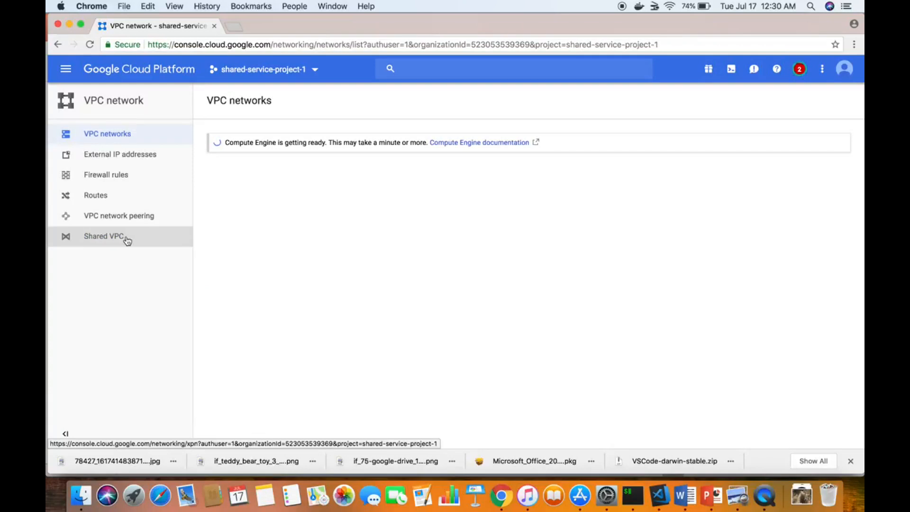
left_click(90, 44)
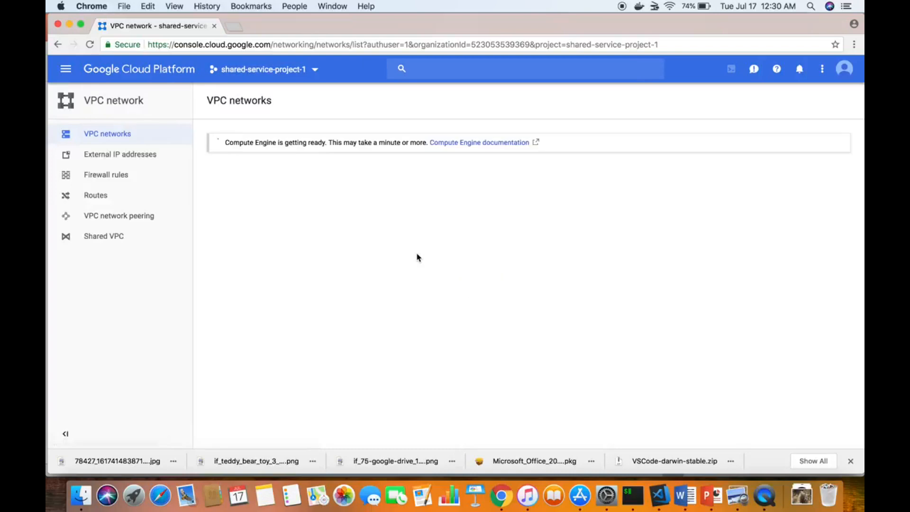
left_click(127, 237)
left_click(469, 254)
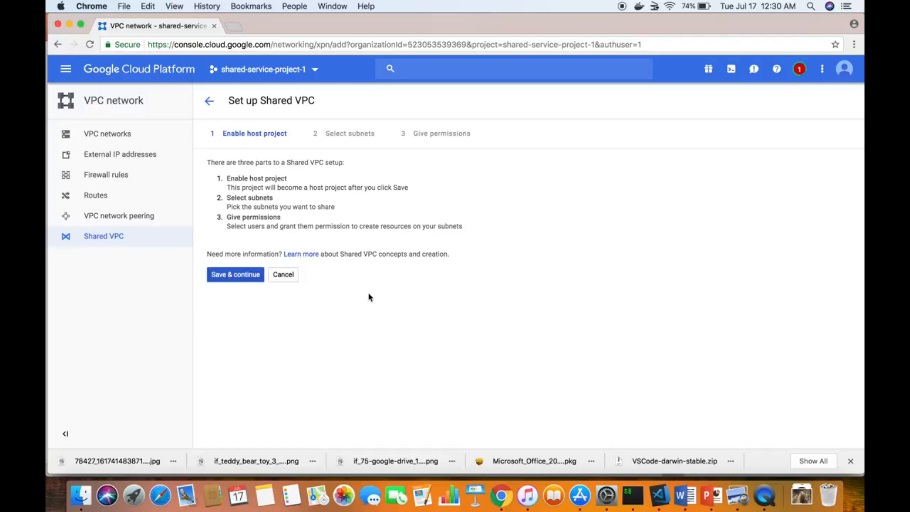
left_click(247, 275)
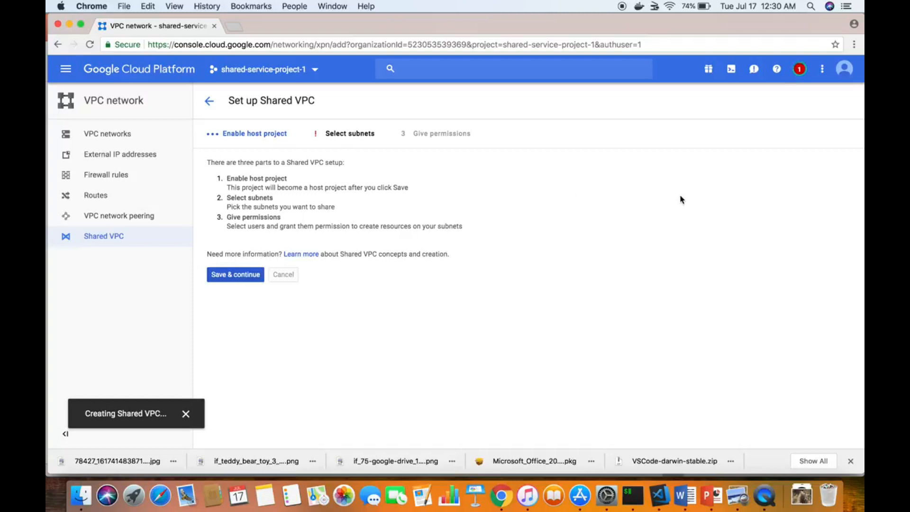
Review the notifications about creating the Shared VPC, and reload the VPC networks page to check whether Compute Engine is ready
left_click(800, 72)
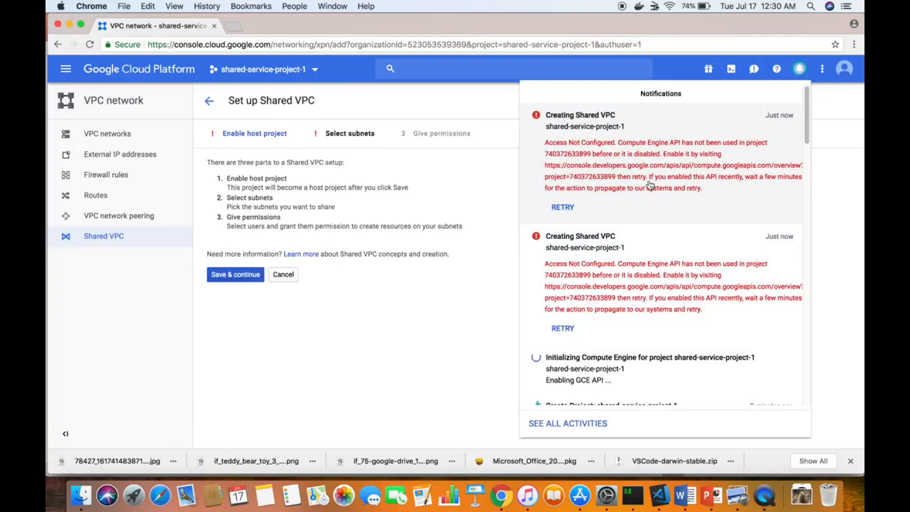
left_click(446, 321)
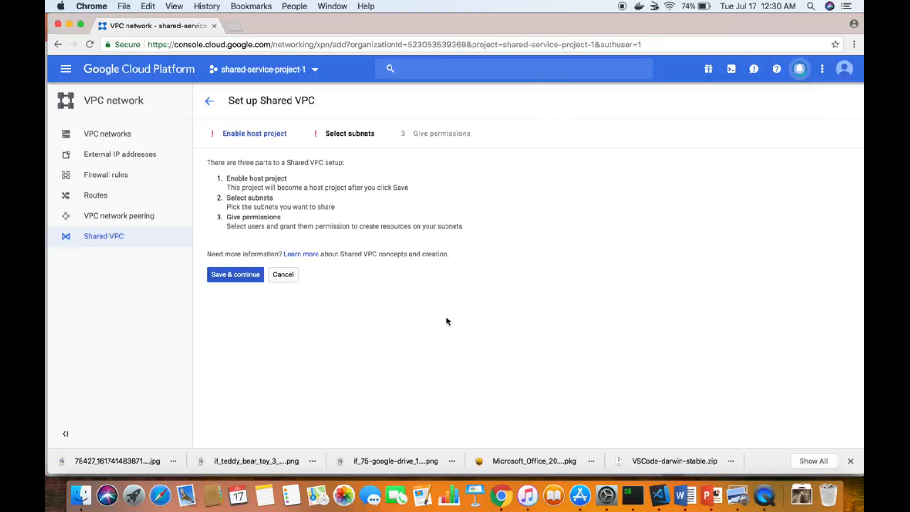
left_click(137, 136)
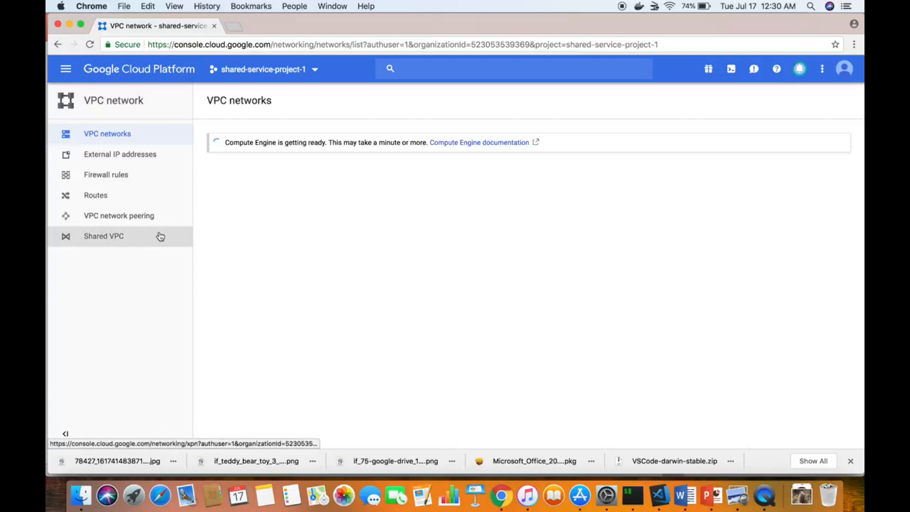
left_click(89, 49)
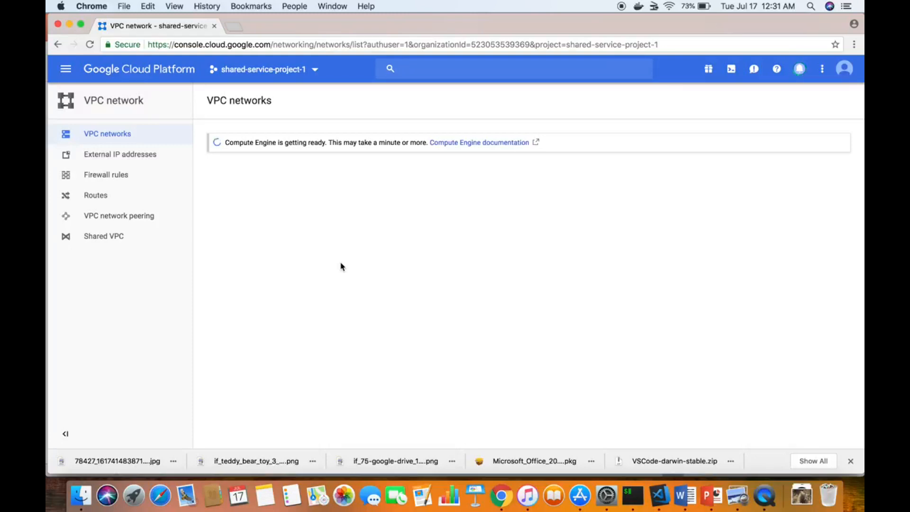
triple_click(365, 141)
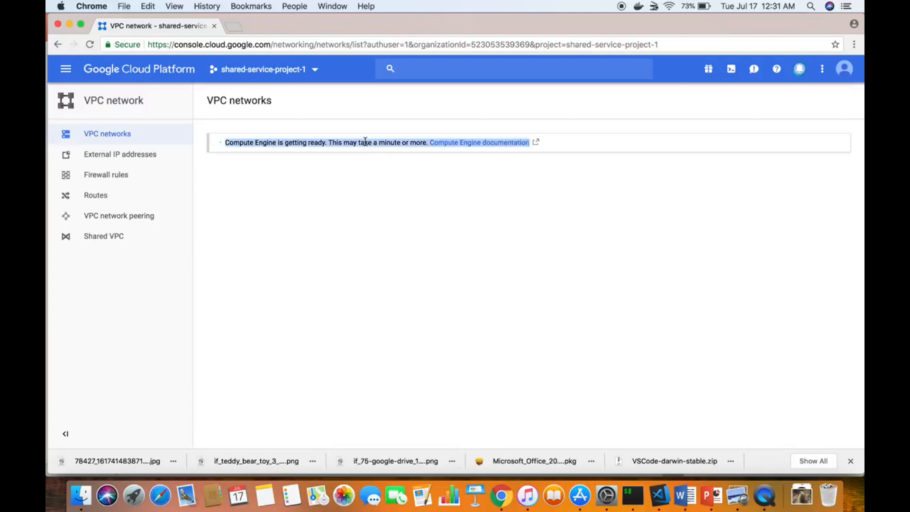
left_click(365, 141)
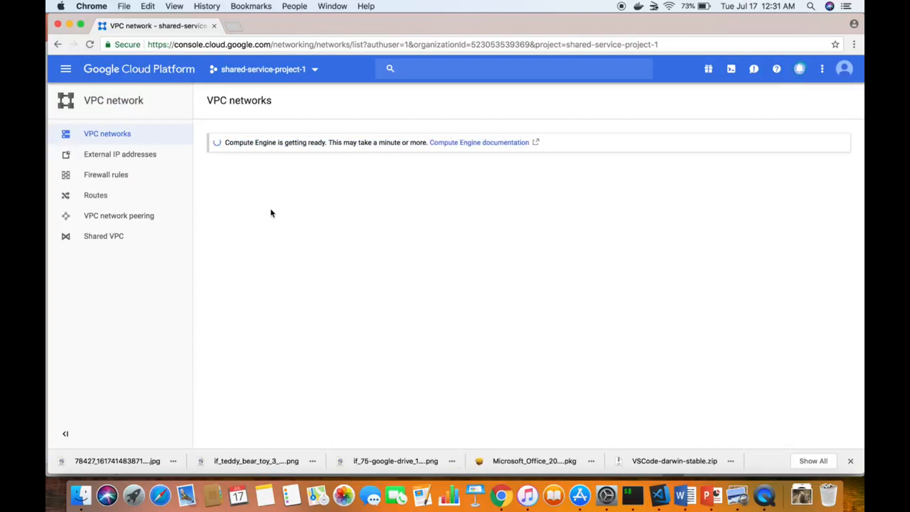
Check the External IP addresses, Firewall rules, Routes, VPC network peering and Shared VPC pages for Compute Engine readiness, returning to VPC networks
left_click(158, 163)
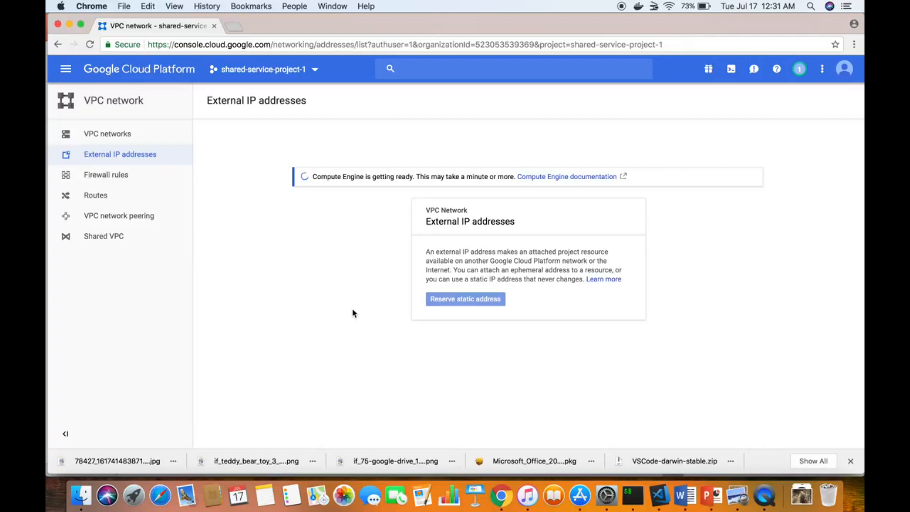
left_click(130, 176)
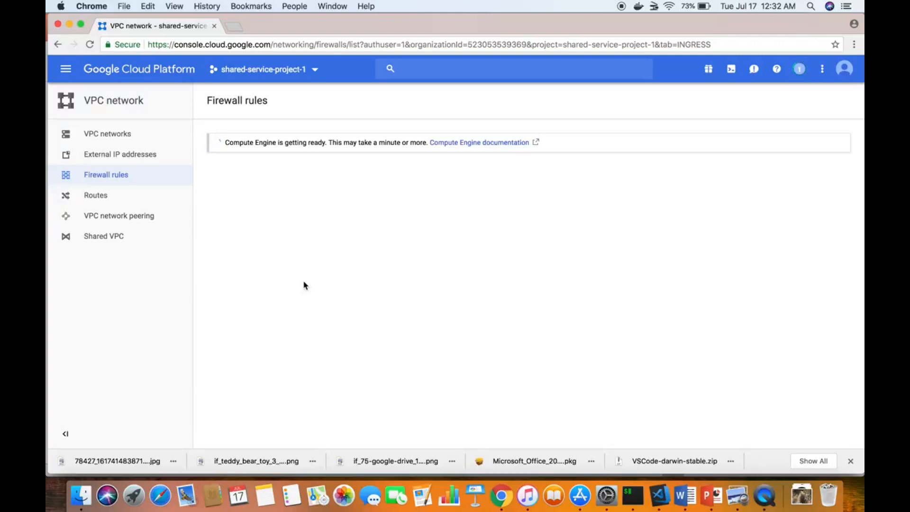
left_click(145, 198)
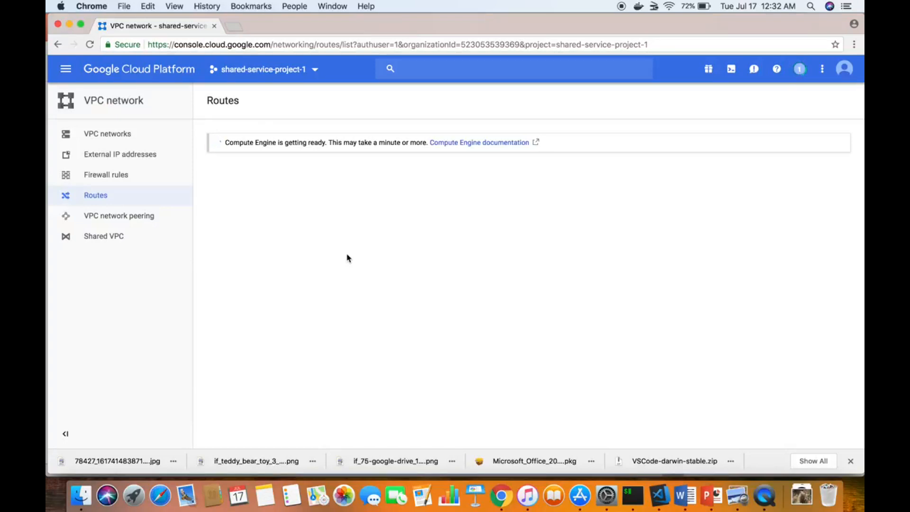
left_click(147, 217)
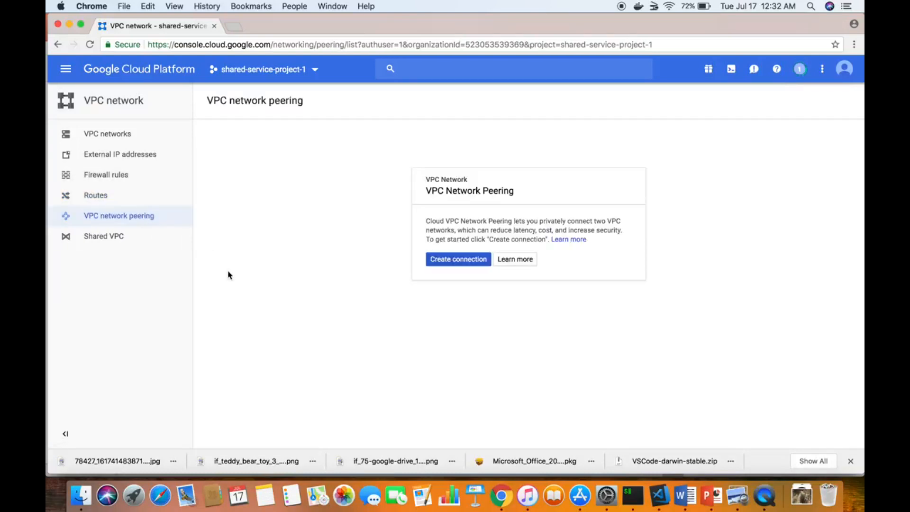
left_click(144, 242)
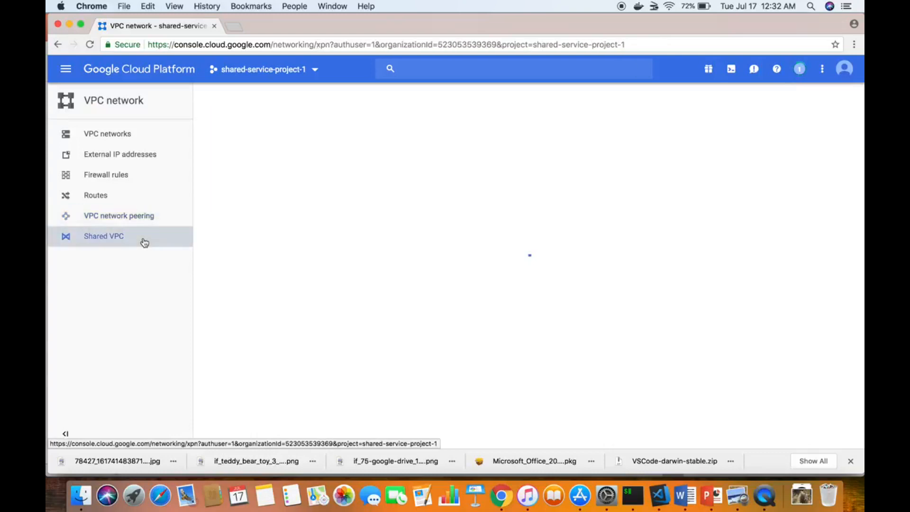
left_click(131, 136)
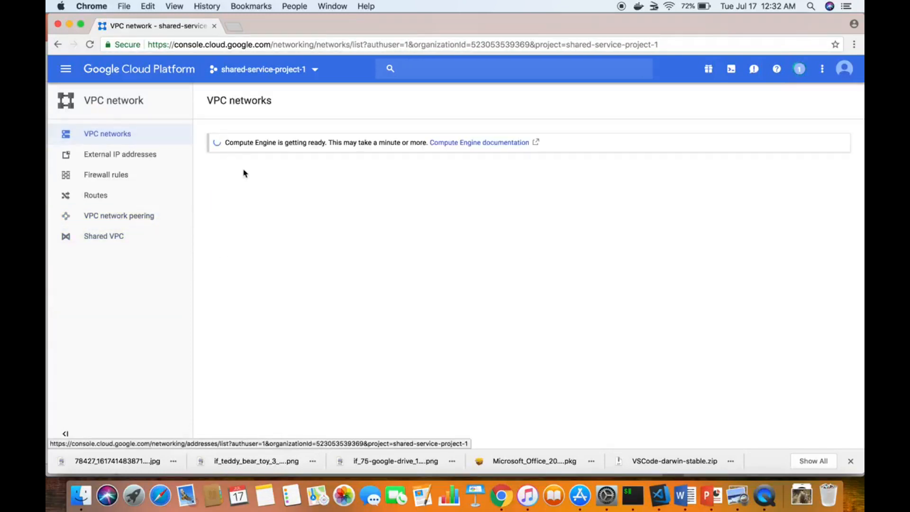
Open the Compute Engine VM instances page and examine the notification about initializing Compute Engine for shared-service-project-1
left_click(66, 69)
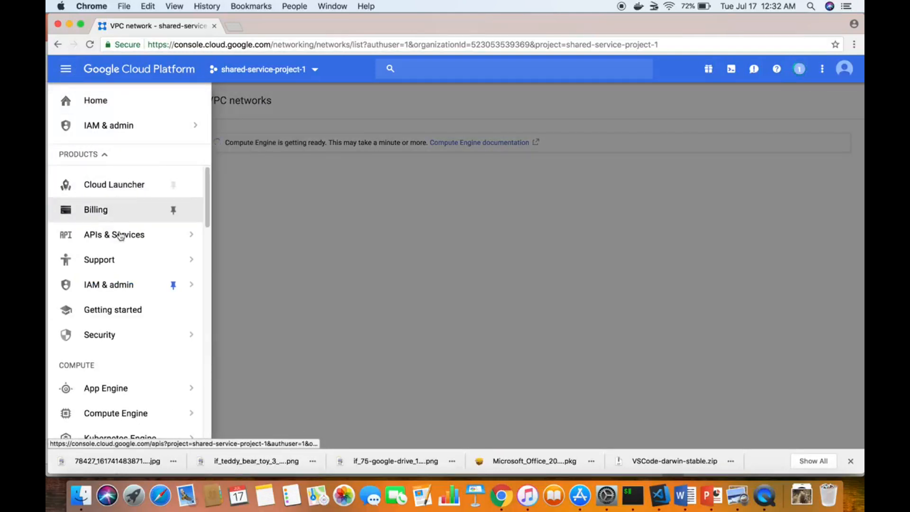
mouse_move(121, 242)
scroll(121, 241, "down", 3)
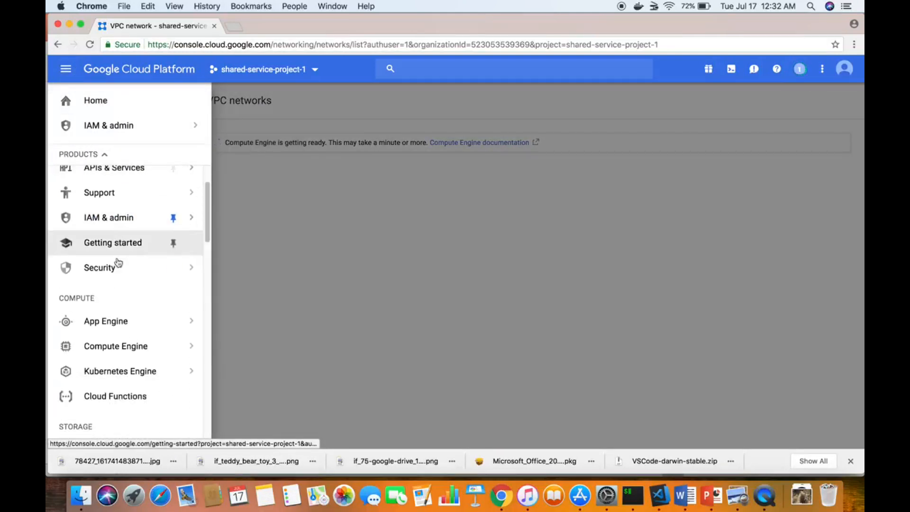
left_click(119, 351)
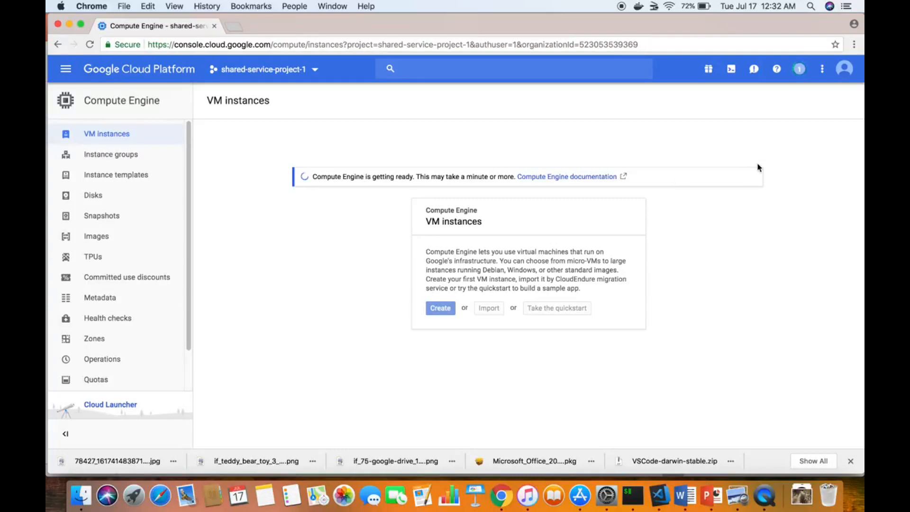
left_click(798, 71)
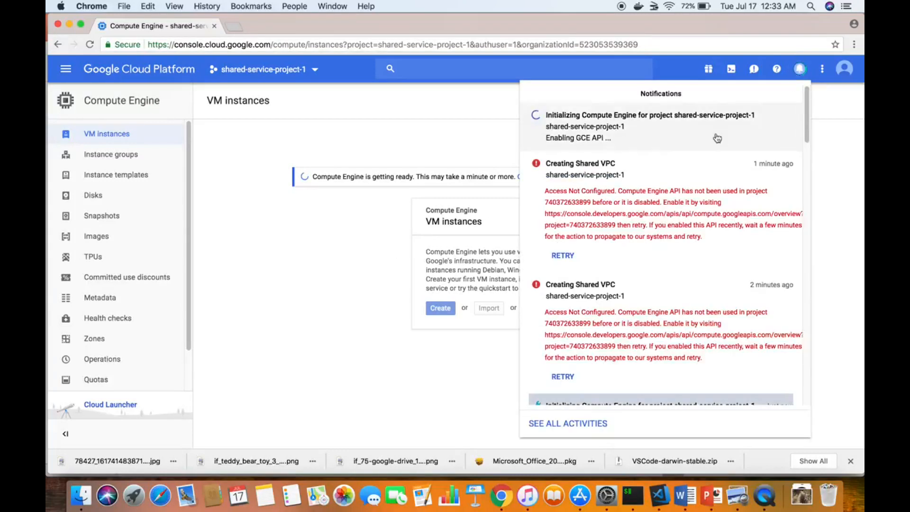
left_click(668, 140)
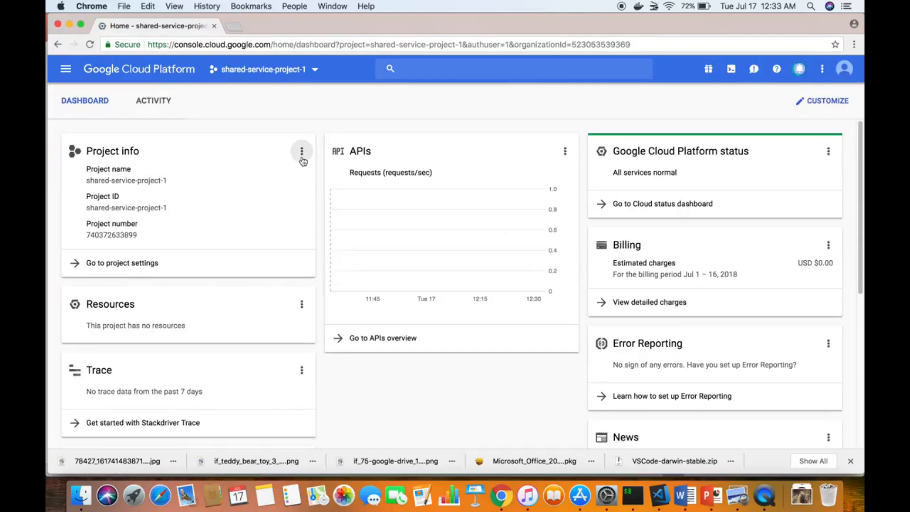
Pin VPC network among the console's favourite products and open its VPC networks page
left_click(66, 70)
mouse_move(138, 262)
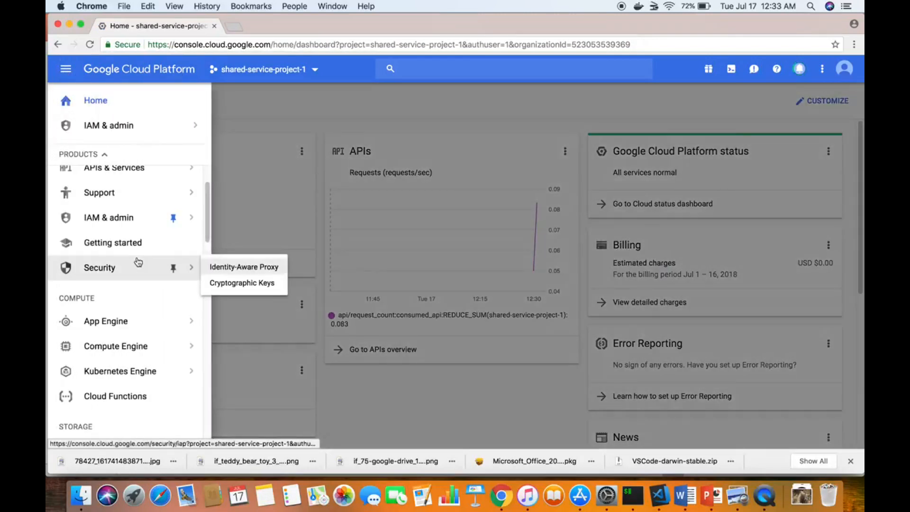
scroll(138, 262, "up", 2)
scroll(138, 262, "down", 10)
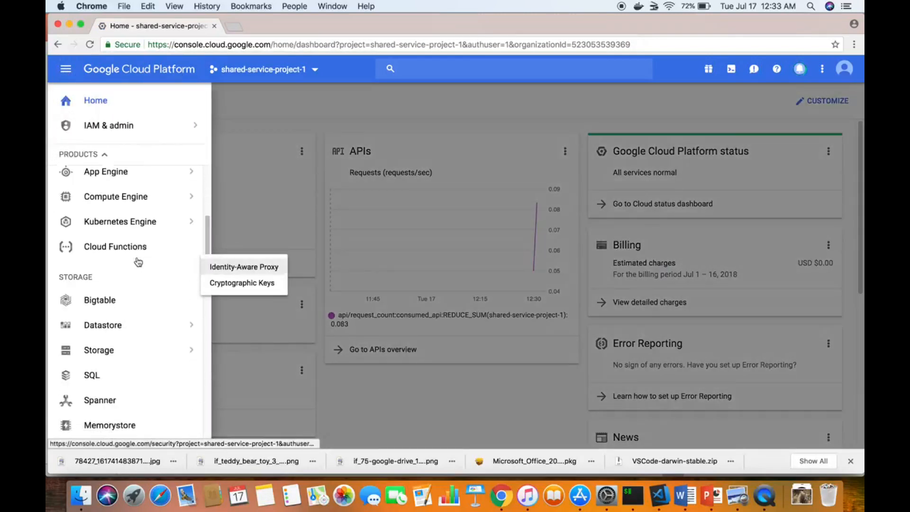
mouse_move(176, 308)
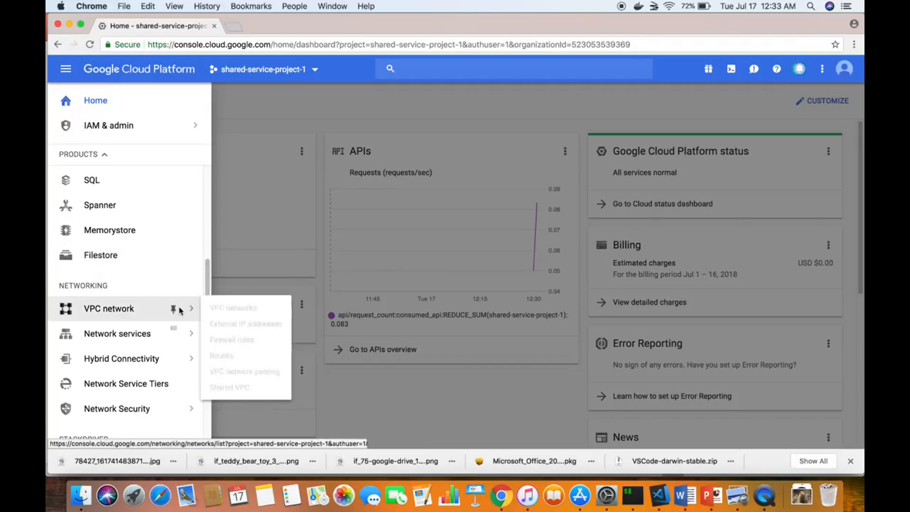
left_click(174, 310)
scroll(175, 309, "up", 10)
left_click(131, 150)
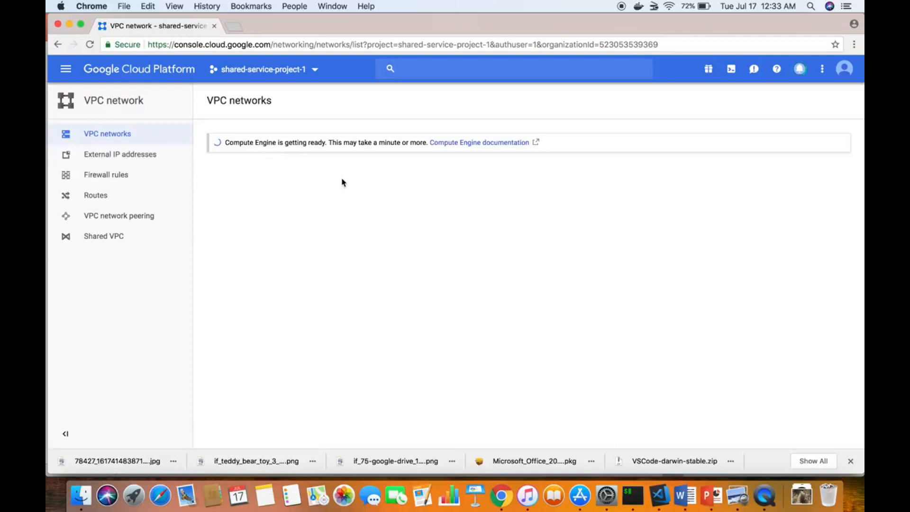
Recheck the Compute Engine status on the VPC networks, External IP addresses, Firewall rules and Routes pages
triple_click(355, 143)
left_click(355, 146)
left_click(152, 157)
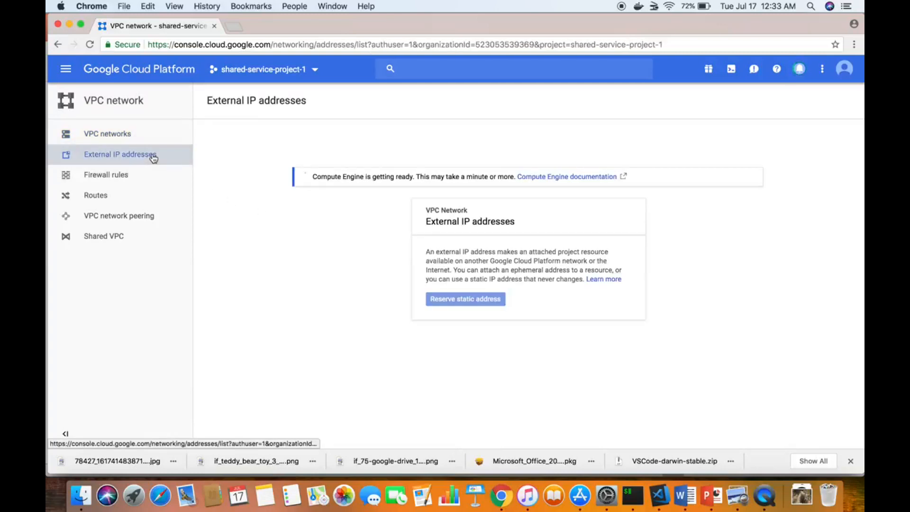
left_click(127, 136)
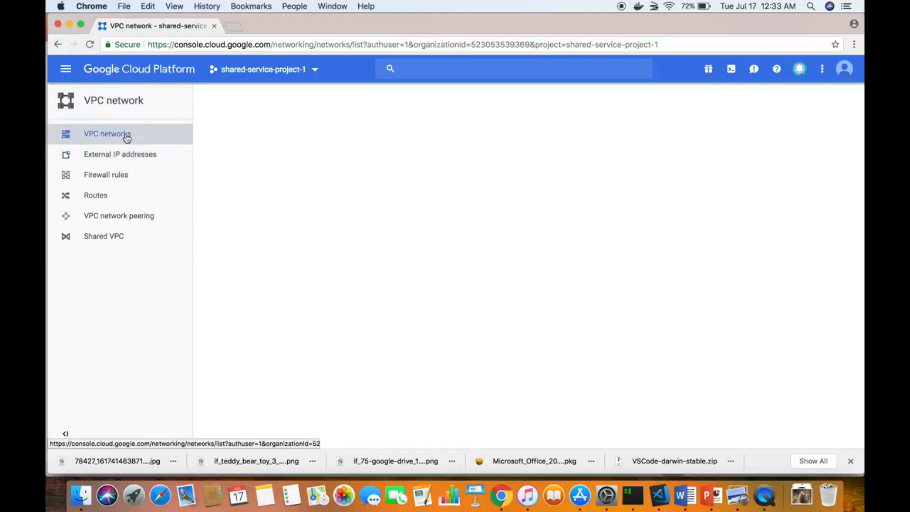
left_click(127, 176)
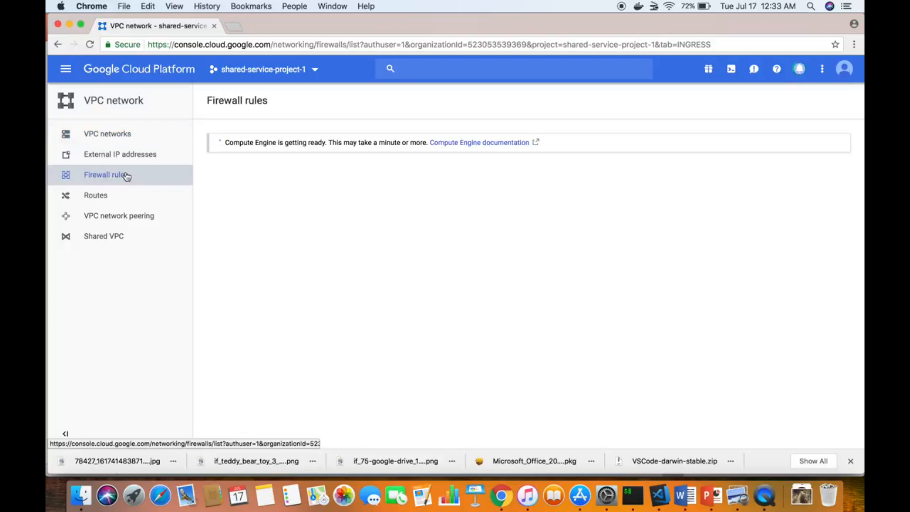
left_click(127, 198)
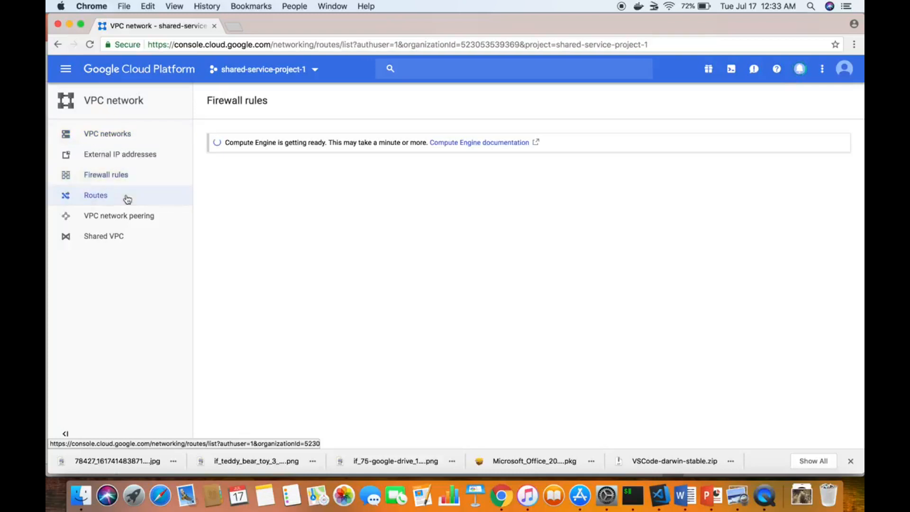
Start the Shared VPC setup again and try to enable shared-service-project-1 as the host project
left_click(127, 237)
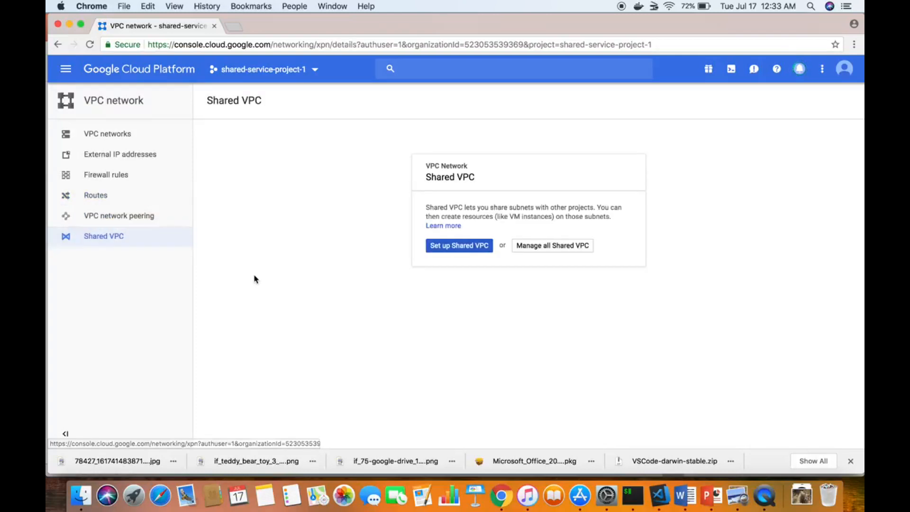
left_click(452, 252)
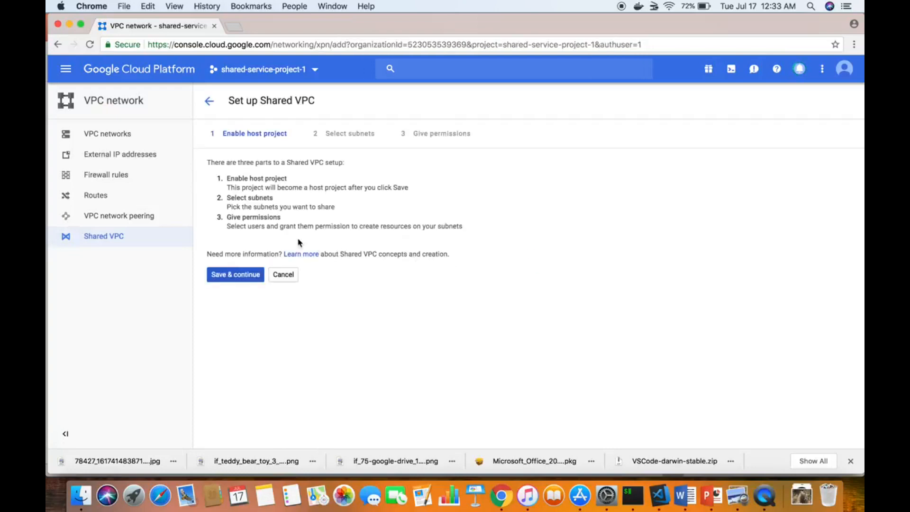
left_click(246, 274)
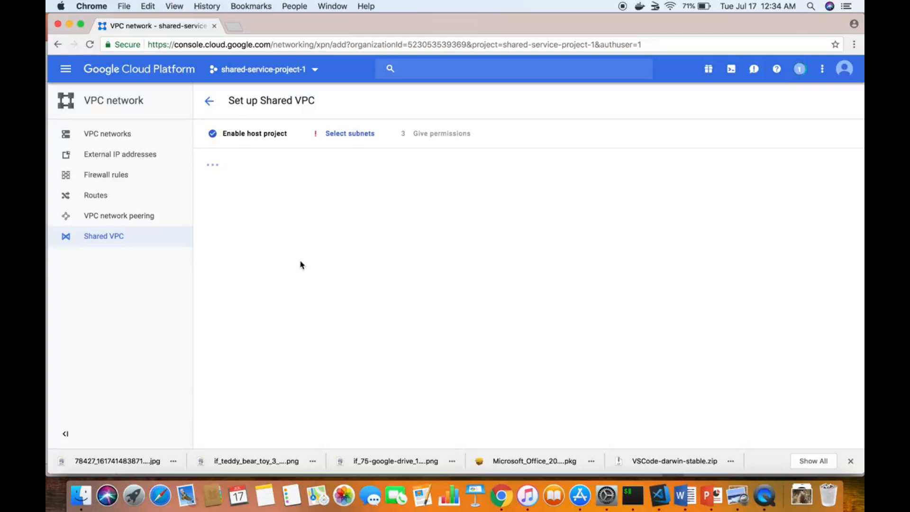
Reload the VPC networks page, then retry enabling the host project in the Shared VPC setup and review its notifications
left_click(114, 106)
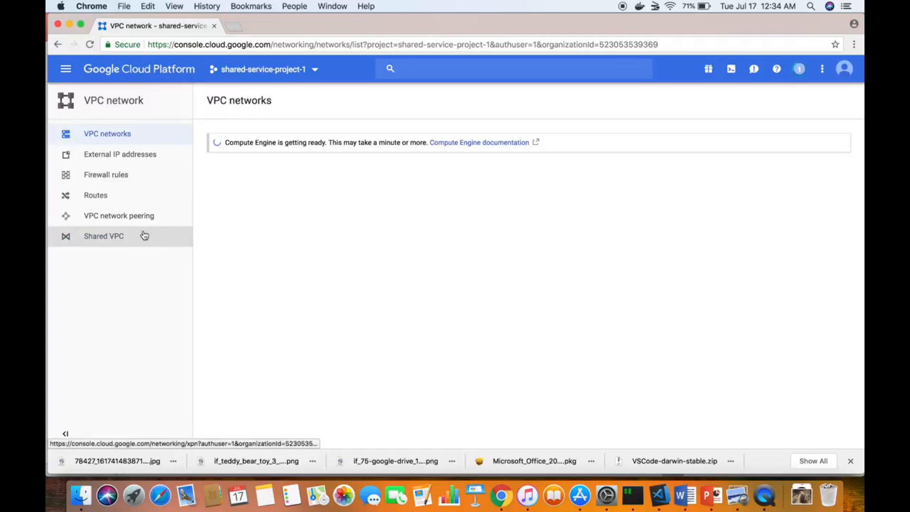
left_click(91, 46)
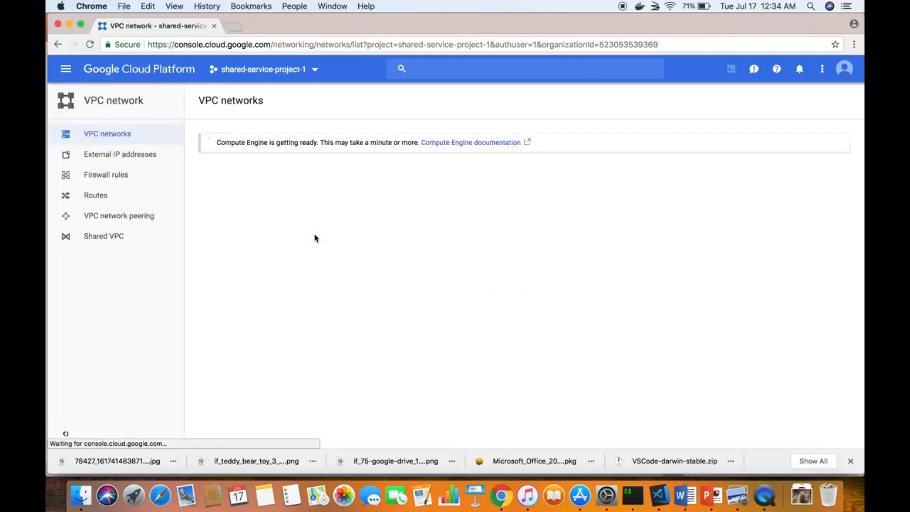
left_click(143, 238)
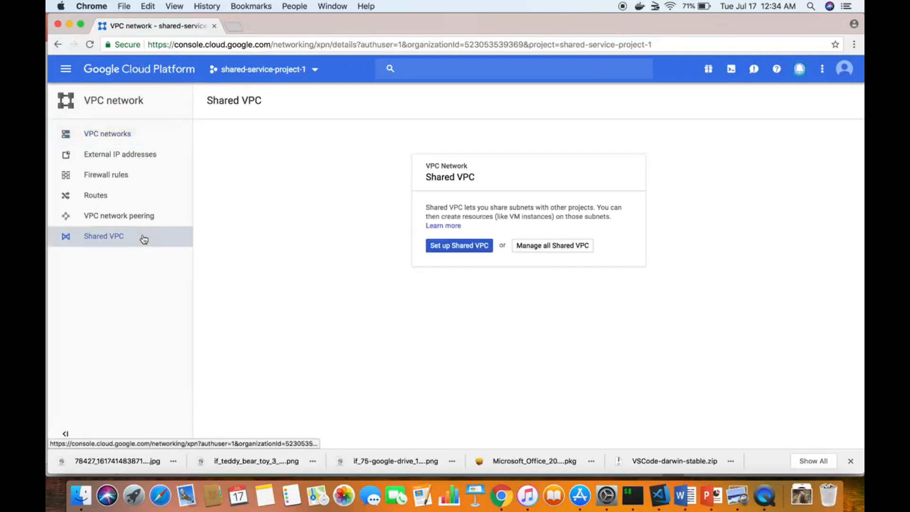
left_click(439, 247)
left_click(237, 277)
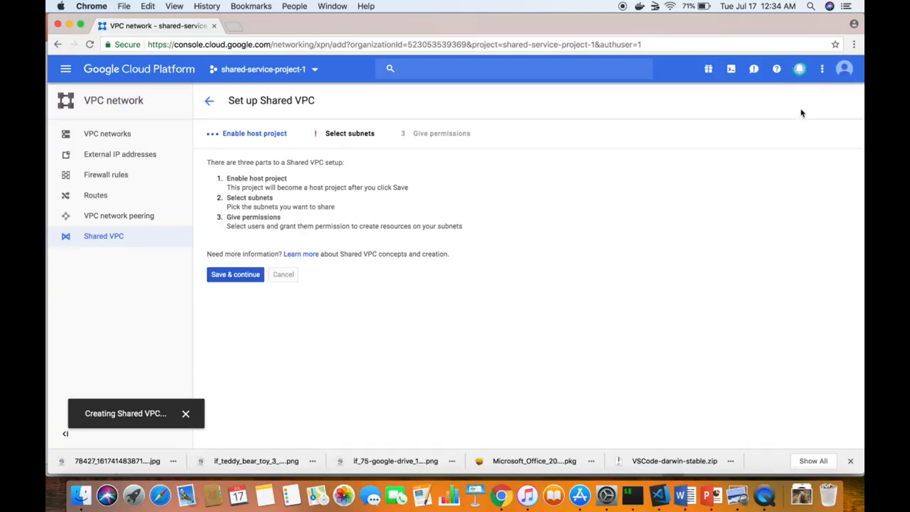
left_click(799, 69)
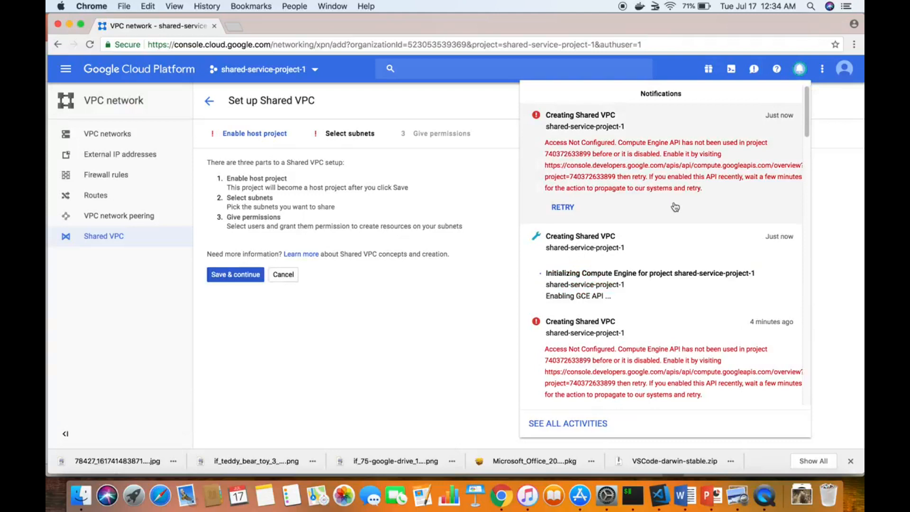
left_click(446, 304)
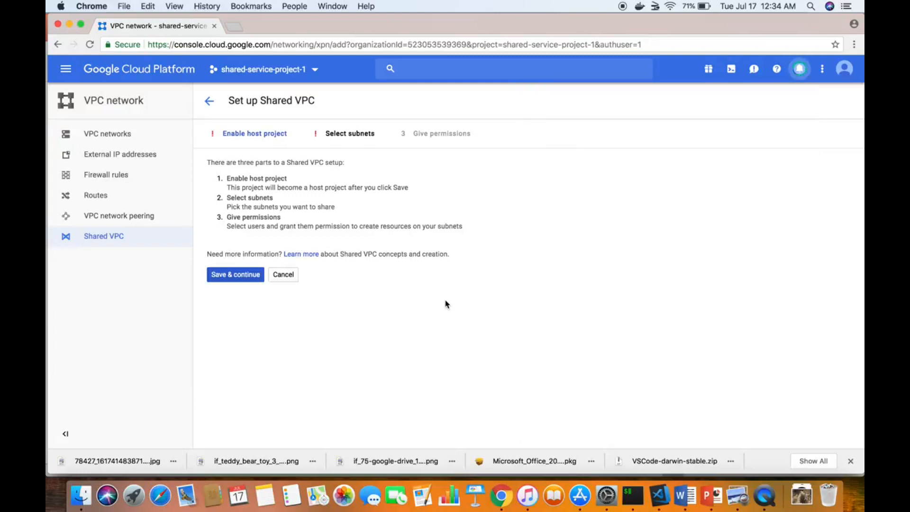
Open the Compute Engine VM instances page to check whether Compute Engine is ready
left_click(66, 69)
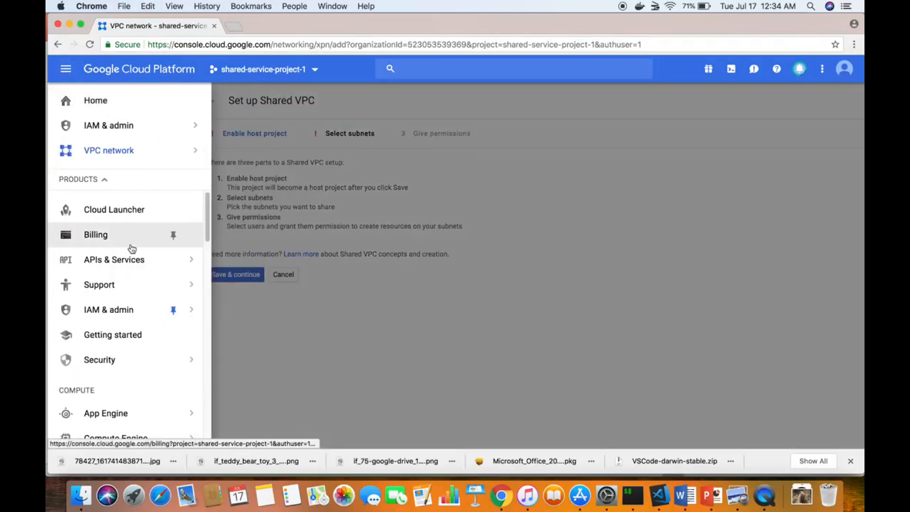
mouse_move(134, 159)
scroll(128, 272, "down", 5)
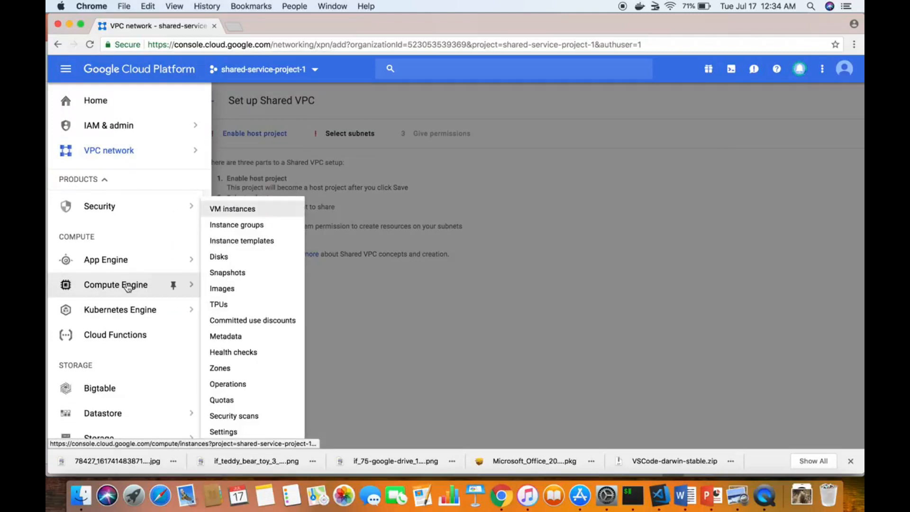
left_click(127, 288)
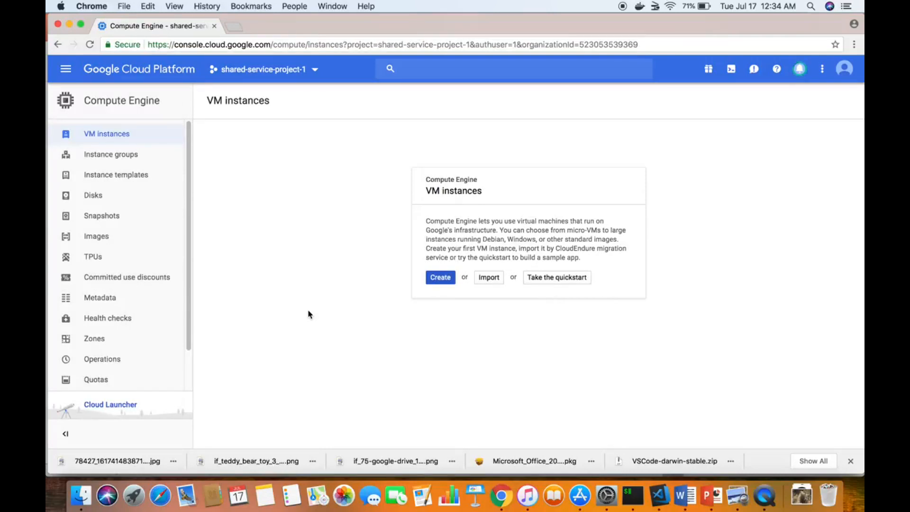
Open the VPC networks page and look through the default network's subnets in each region
left_click(66, 72)
mouse_move(122, 203)
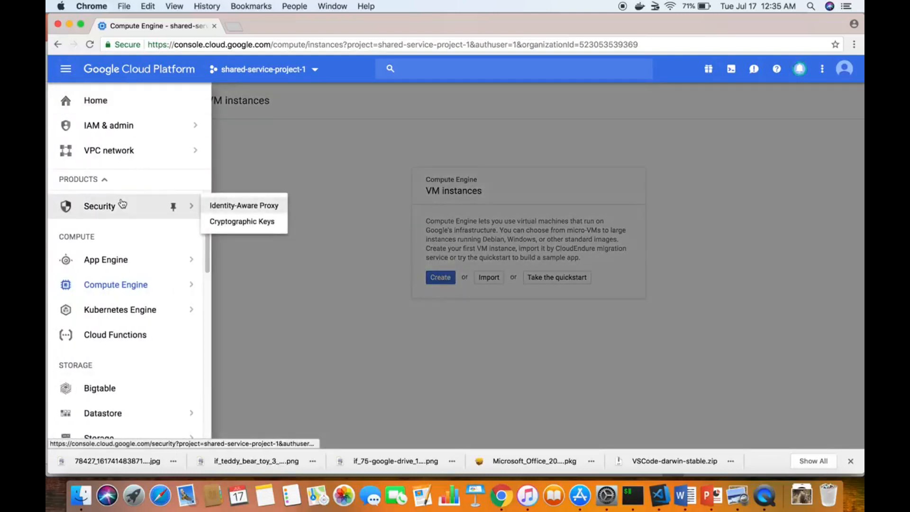
left_click(121, 151)
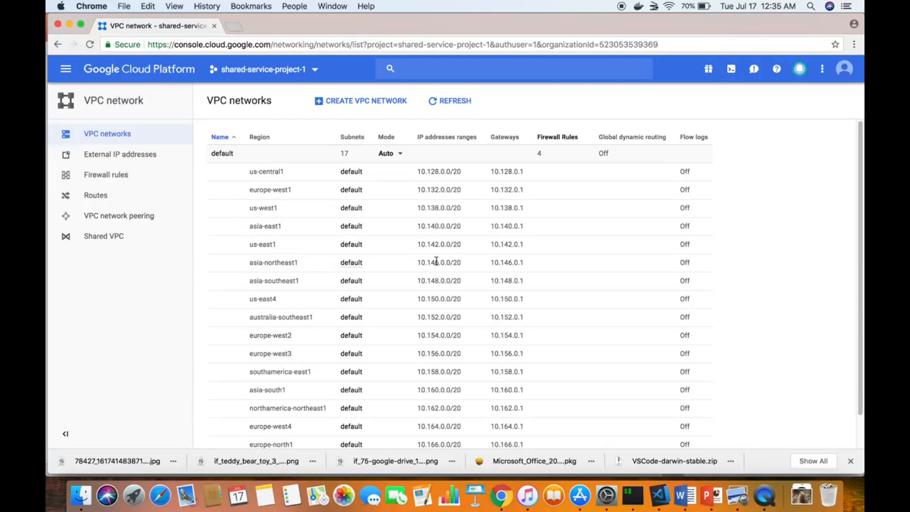
scroll(436, 261, "down", 2)
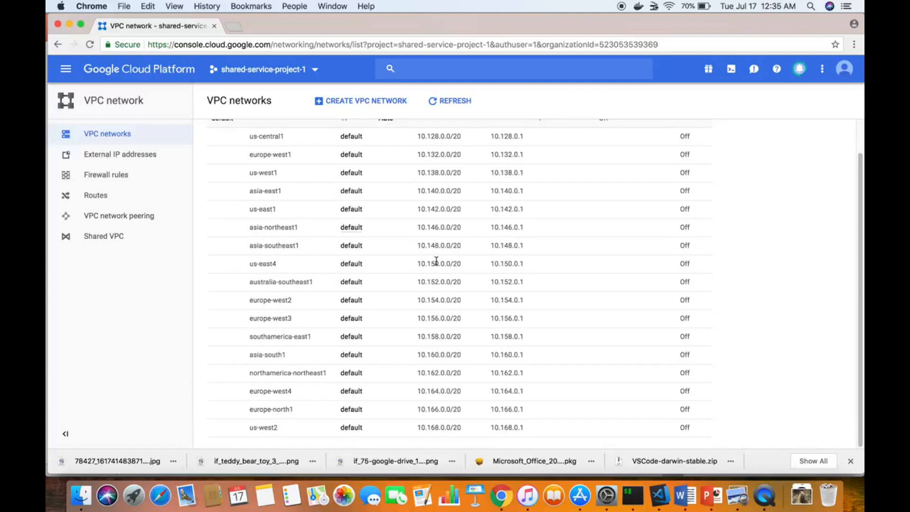
scroll(436, 261, "up", 2)
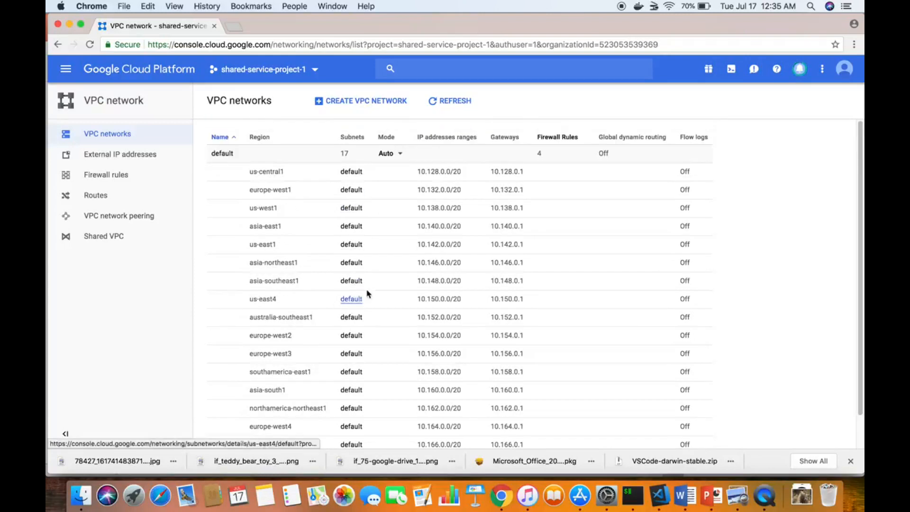
Check which subnet mode options are available for the default network
left_click(402, 159)
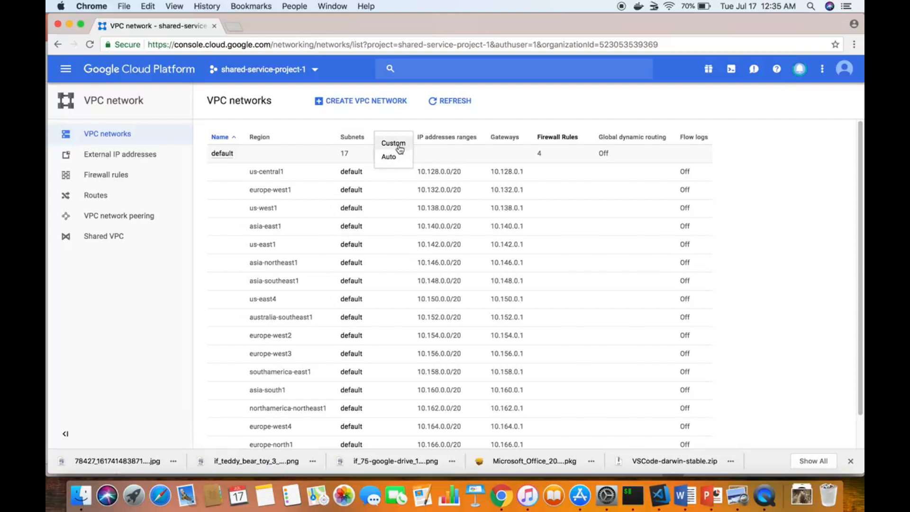
left_click(727, 224)
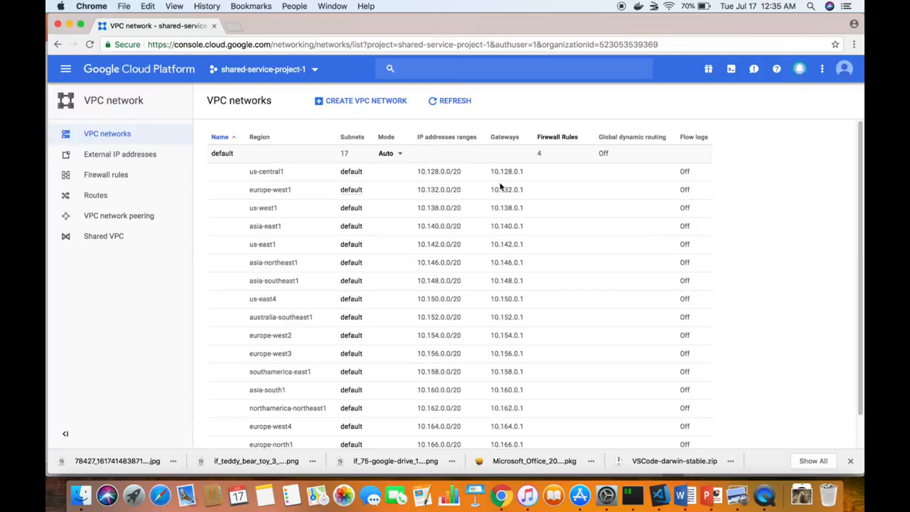
Preview the automatic-mode IP ranges for all regions in a new VPC network form, and return to the network list
left_click(375, 104)
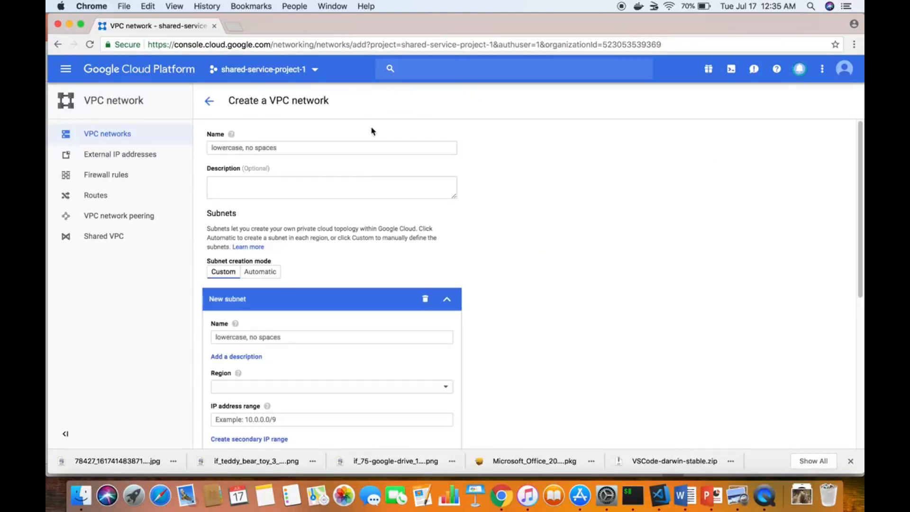
left_click(273, 273)
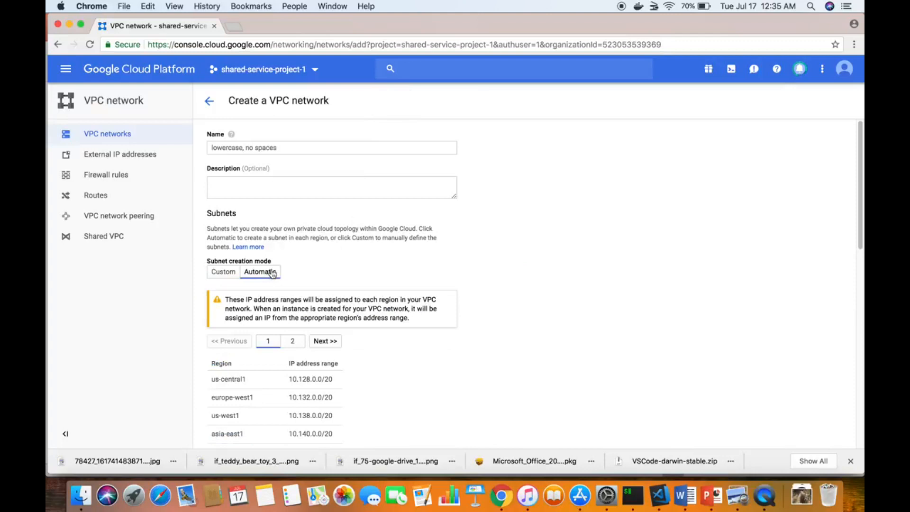
scroll(366, 291, "down", 3)
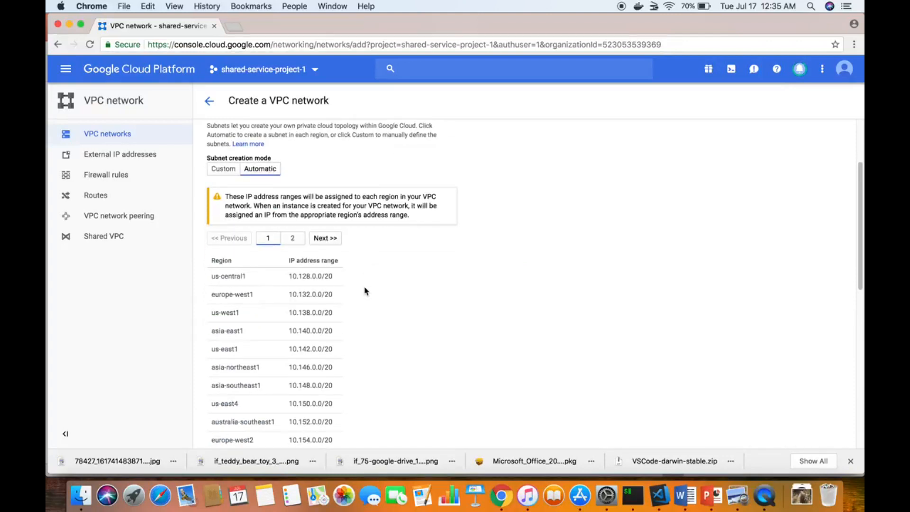
left_click(292, 238)
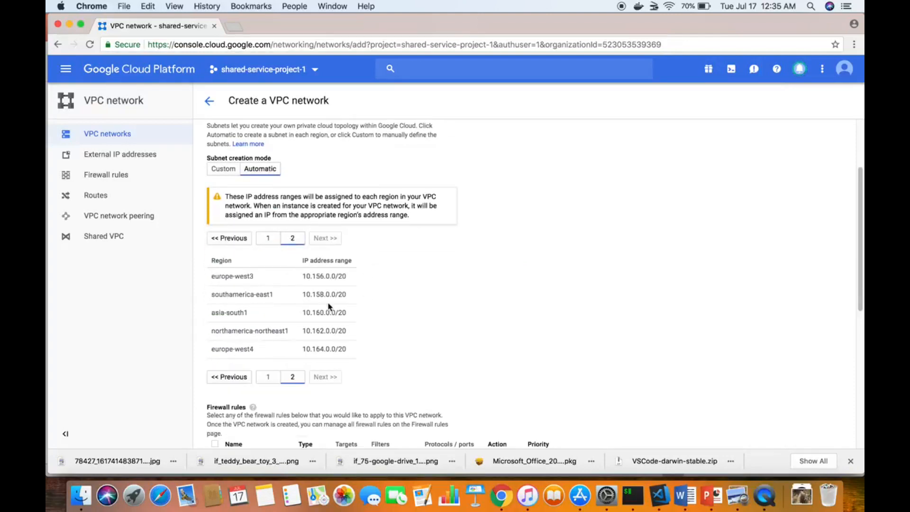
scroll(328, 307, "down", 2)
scroll(329, 306, "up", 4)
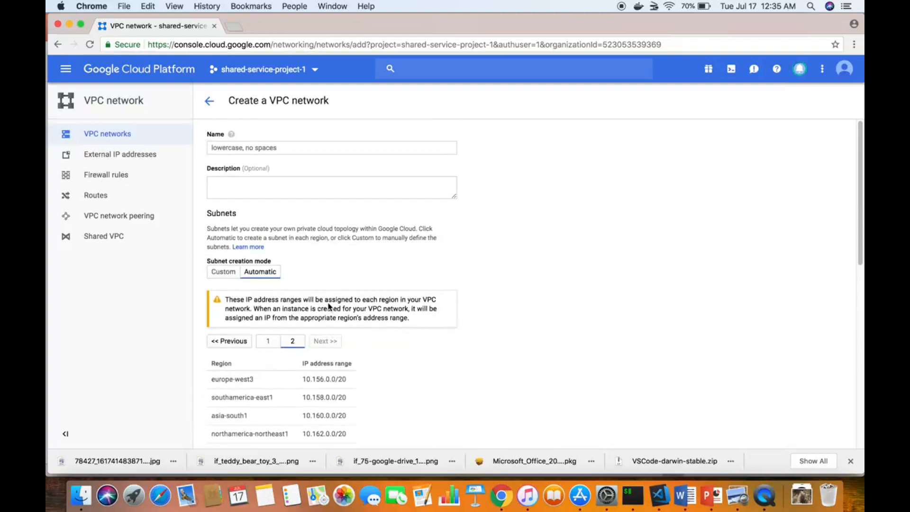
left_click(275, 346)
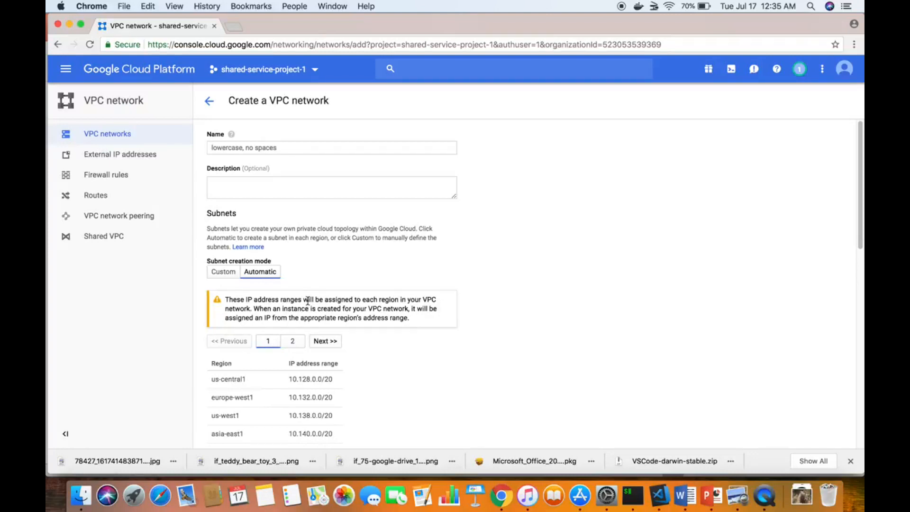
left_click(210, 102)
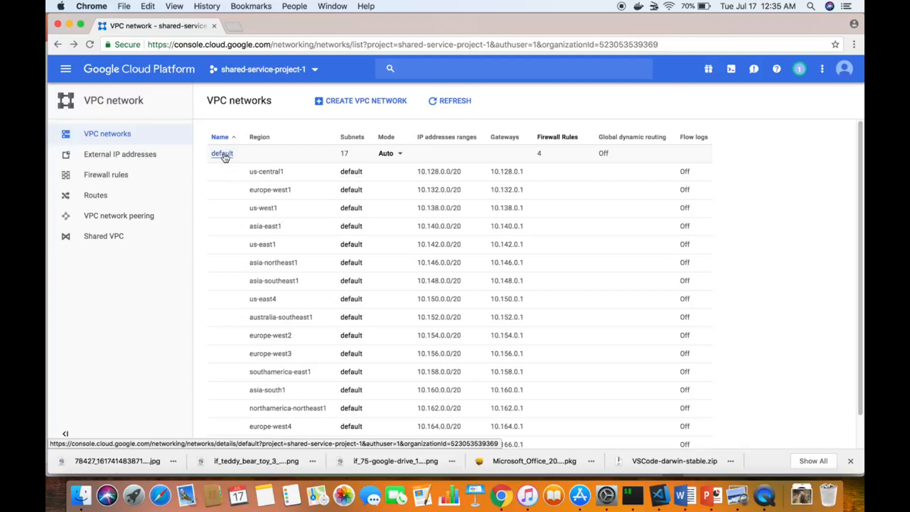
scroll(300, 251, "down", 2)
scroll(300, 249, "up", 2)
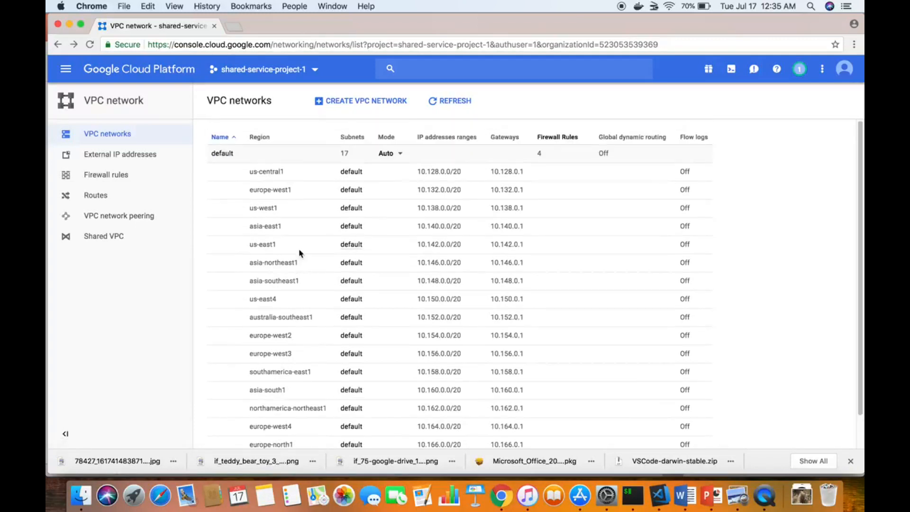
Start a new VPC network named salpad-shared-vpc with the description "this is a shared vpc"
left_click(349, 104)
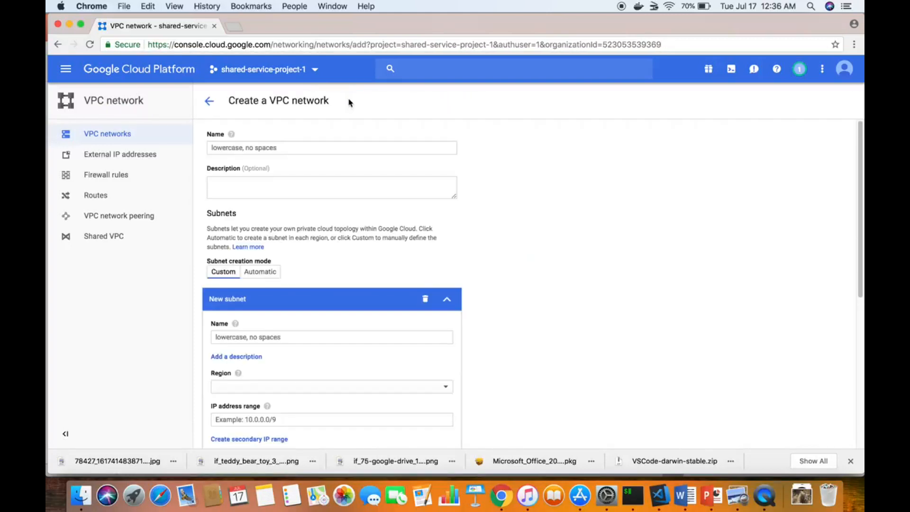
left_click(309, 149)
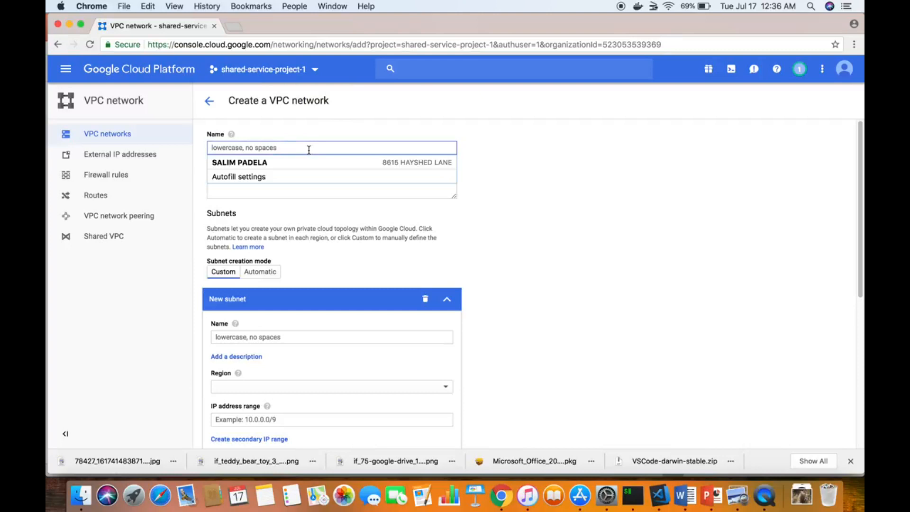
type("salpad")
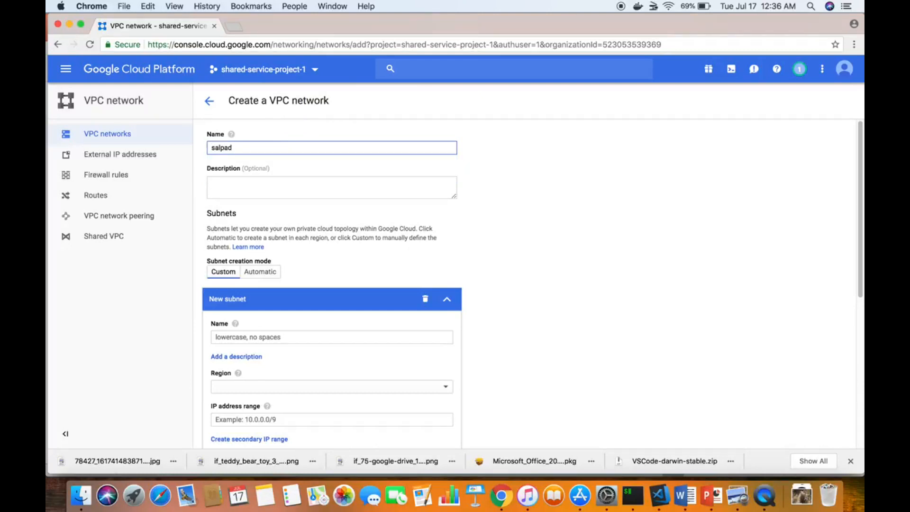
type("-shar")
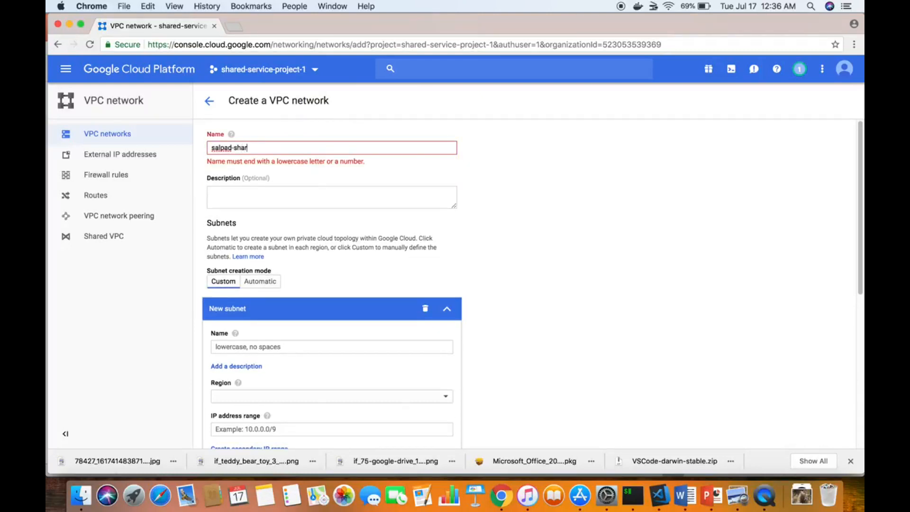
type("ed-vpc")
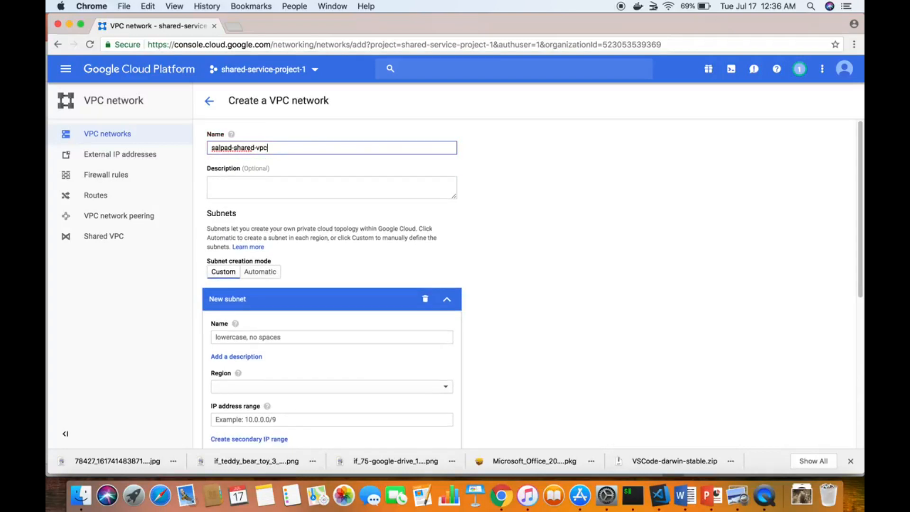
left_click(291, 186)
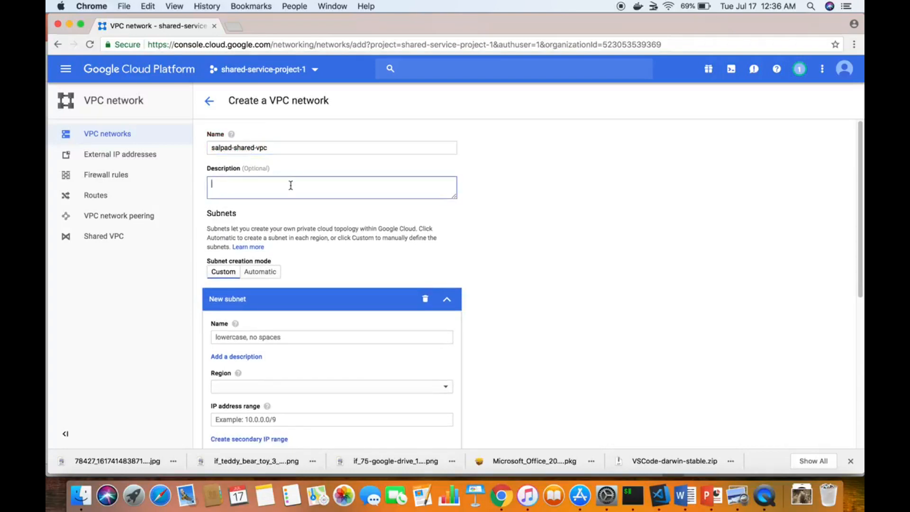
type("this is a shared vpc")
Look at the Automatic subnet creation mode for the new network and return to Custom
scroll(382, 266, "down", 5)
scroll(378, 258, "up", 3)
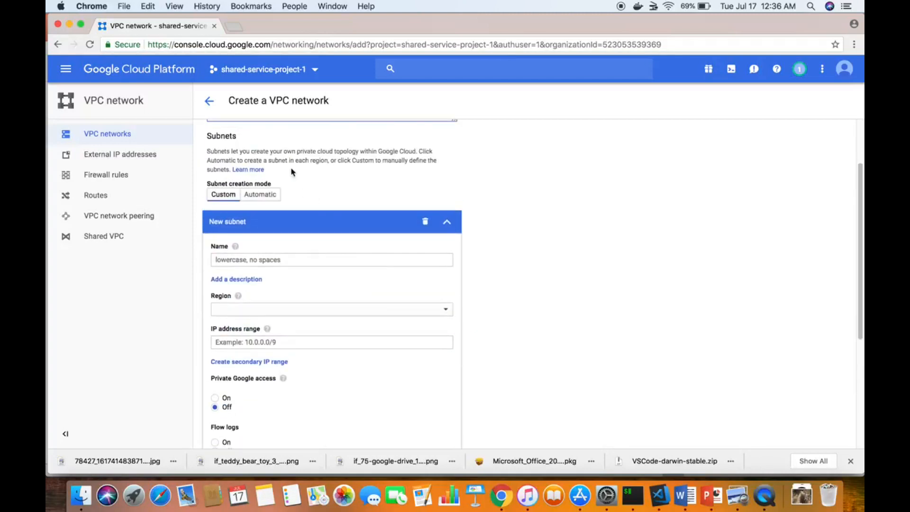
left_click(270, 198)
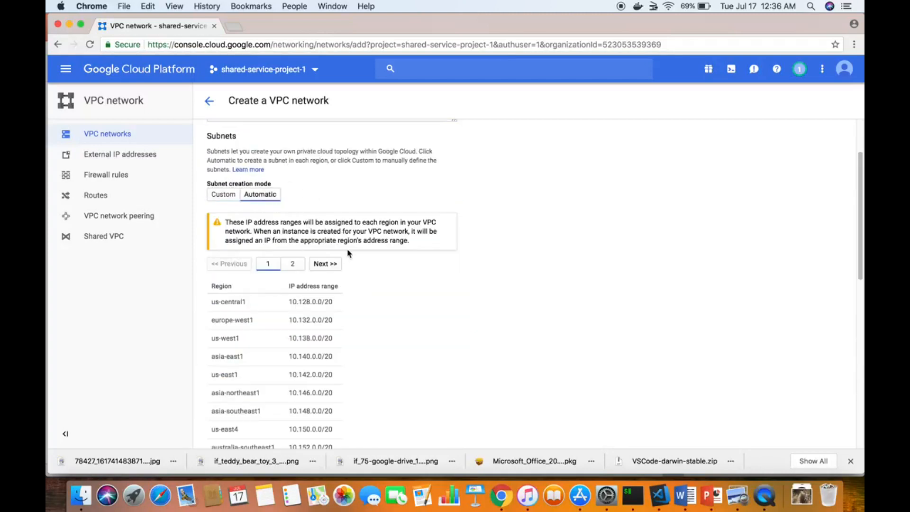
left_click(235, 200)
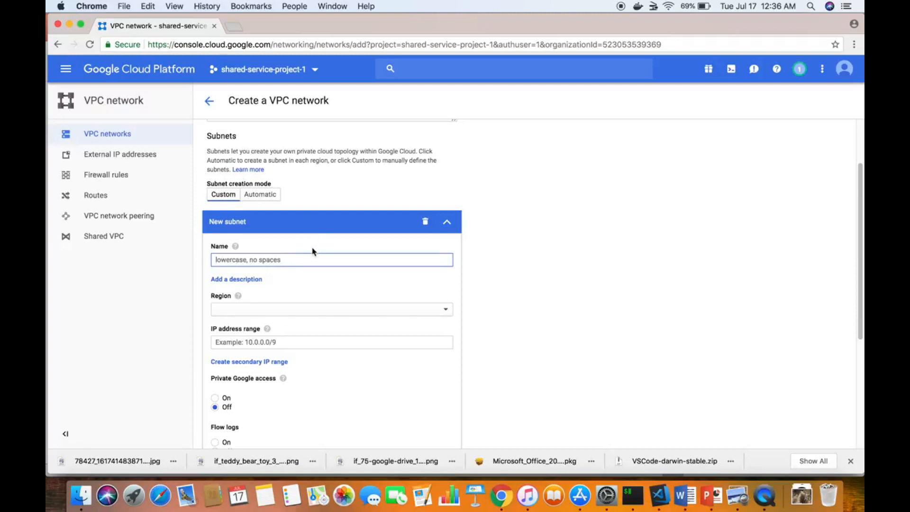
Define the first subnet as app-1-shared-subnet in region us-east4 with the IP address range 10.0.0.0/25
scroll(327, 233, "down", 2)
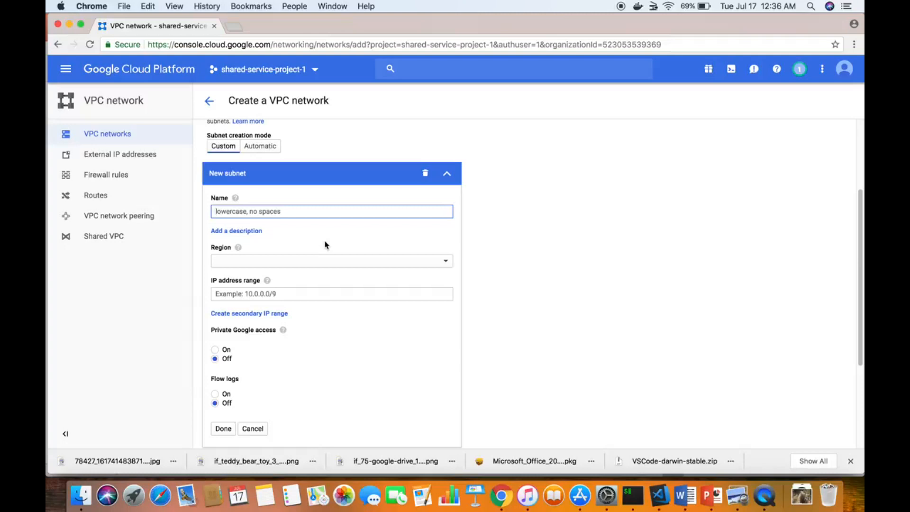
type("app-1-shared-subnet")
left_click(347, 263)
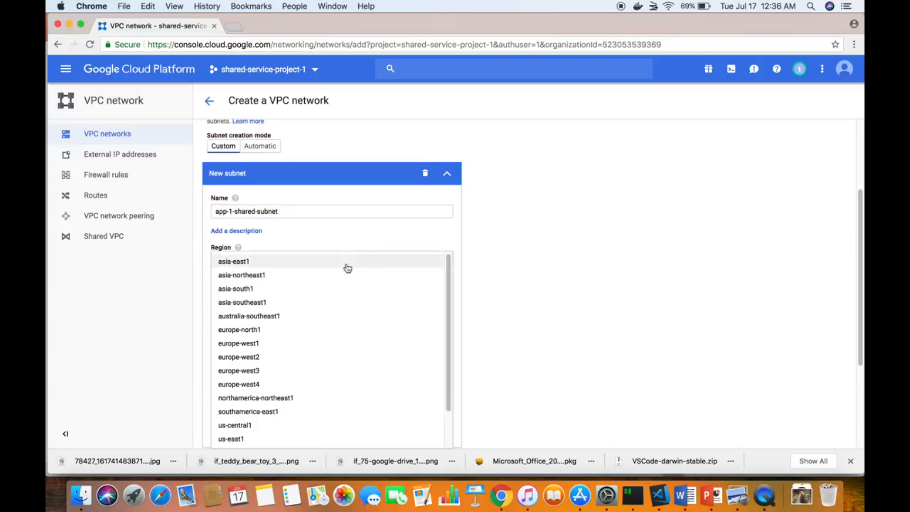
scroll(335, 356, "down", 2)
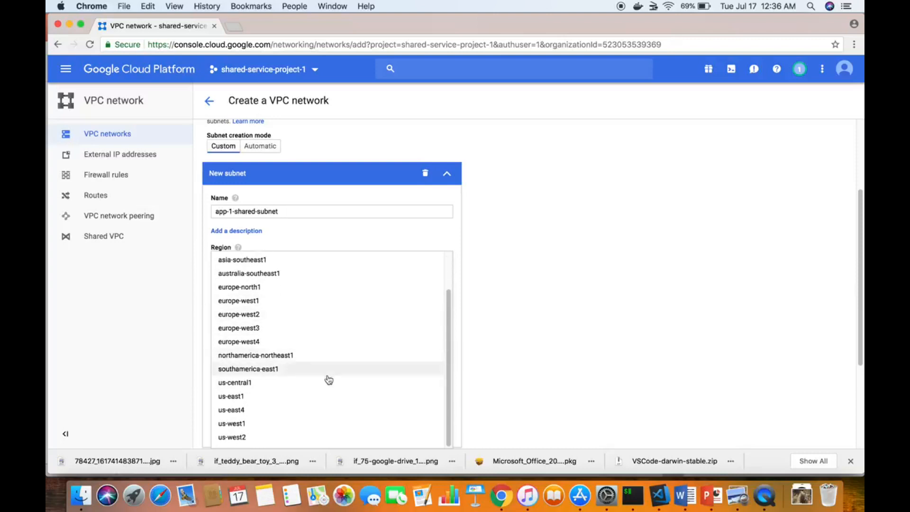
left_click(316, 411)
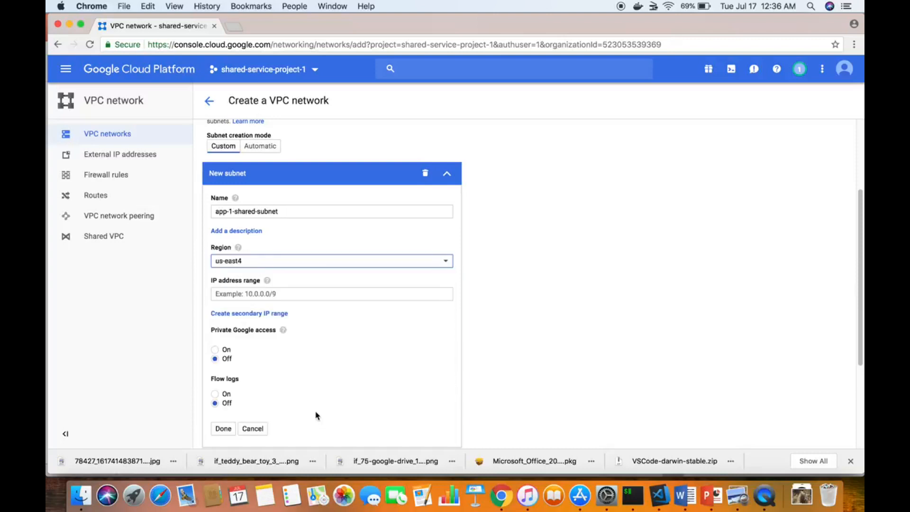
left_click(326, 294)
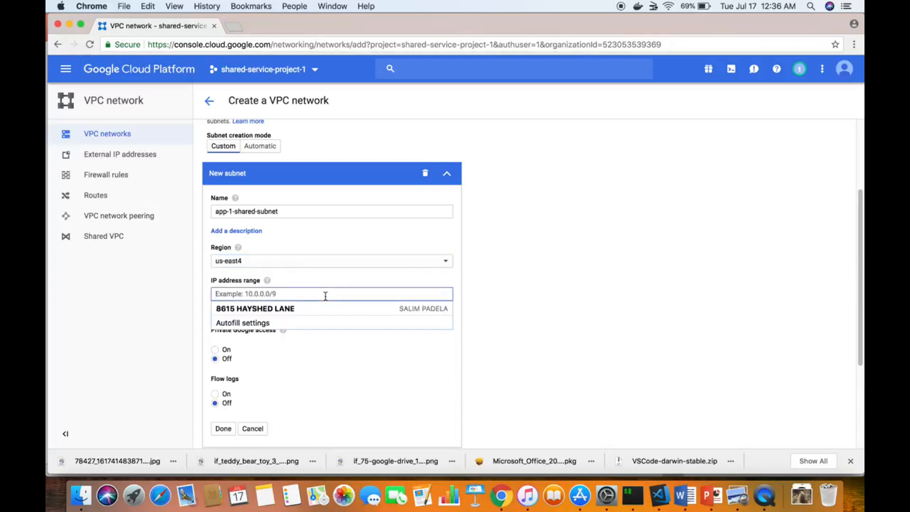
type("10.0.0.0/25")
Add a second subnet to the new VPC network and name it app-2-shared-subnet
scroll(549, 297, "down", 3)
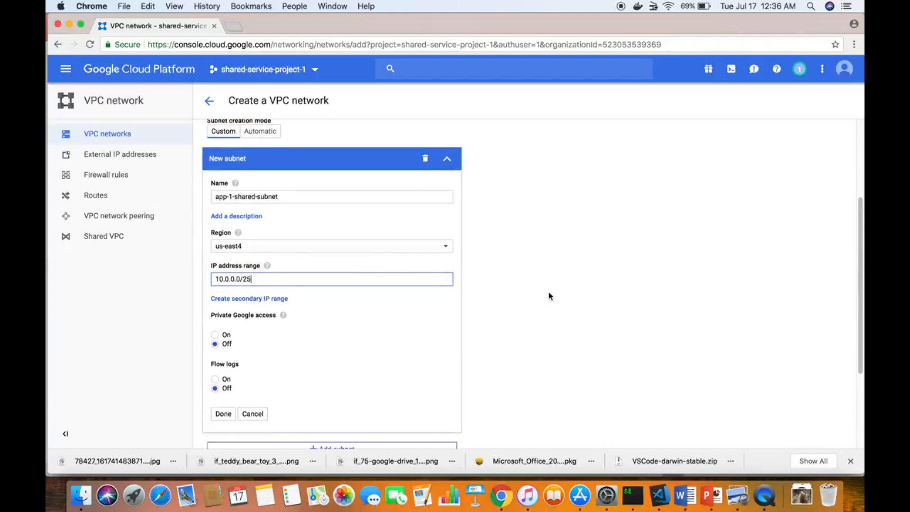
scroll(549, 297, "down", 2)
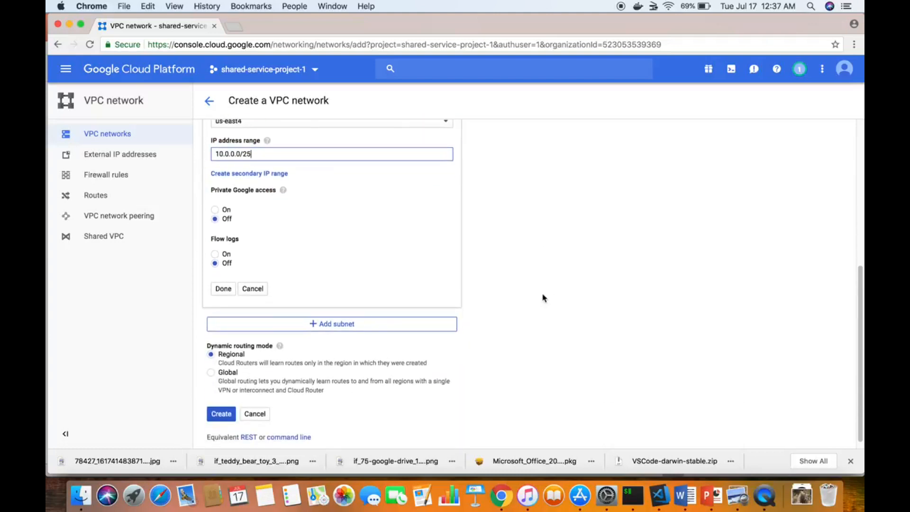
left_click(436, 326)
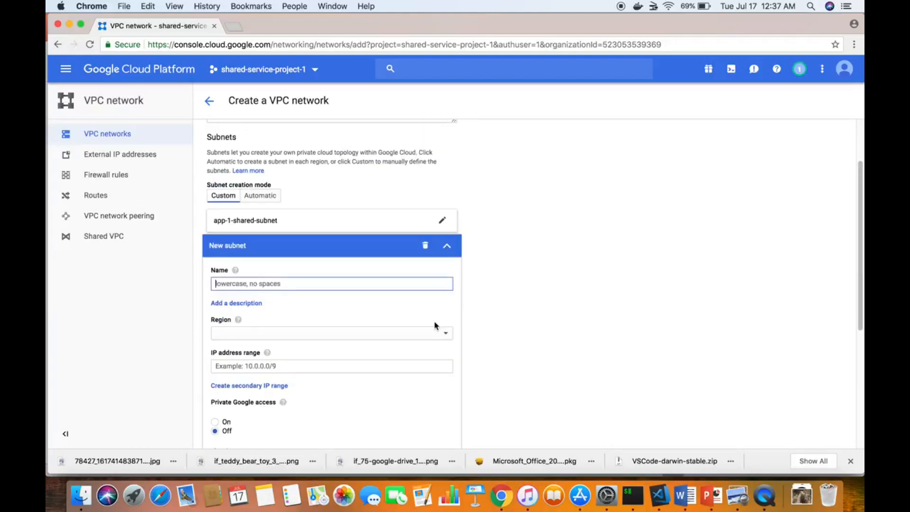
scroll(391, 294, "down", 3)
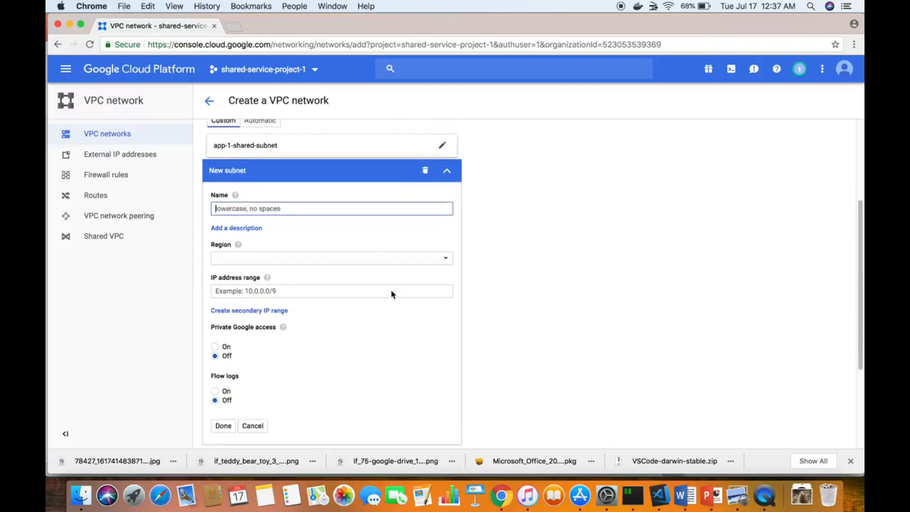
scroll(392, 294, "up", 2)
type("app-2")
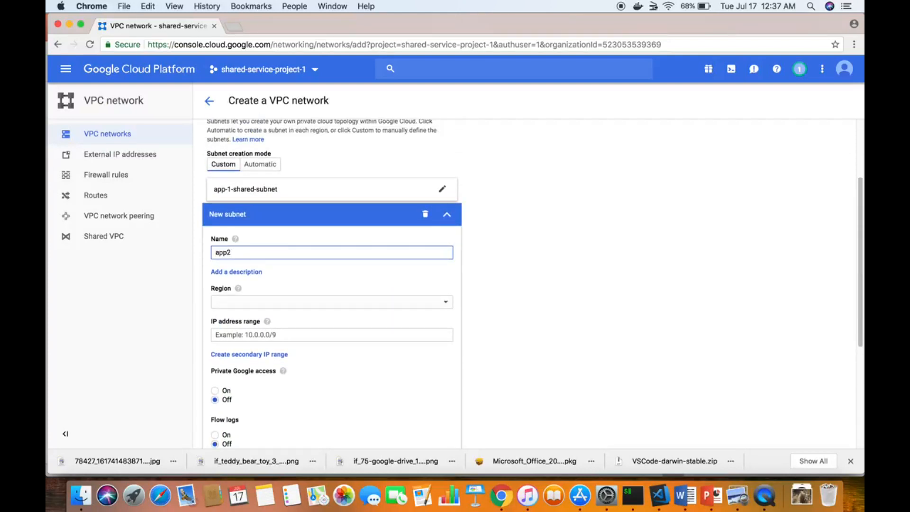
type("-shared-subnet")
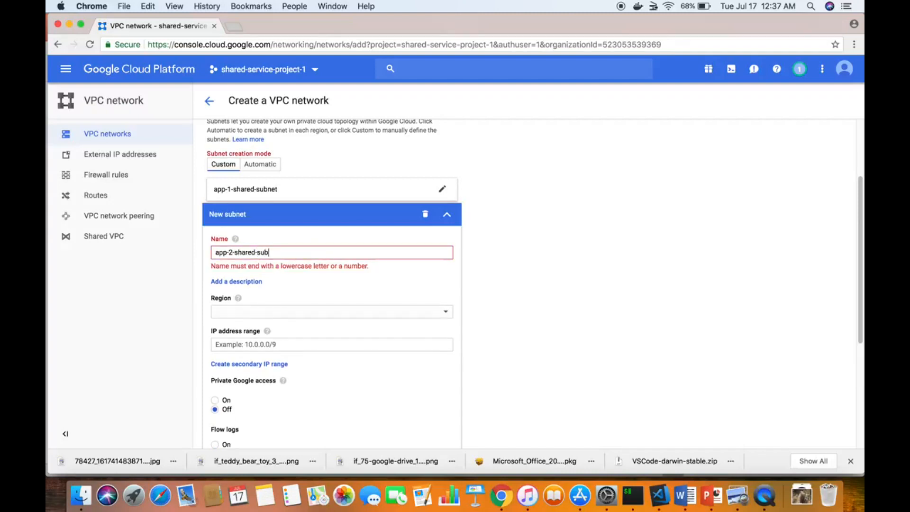
Set the region of the app-2-shared-subnet to us-east4
left_click(405, 306)
left_click(406, 308)
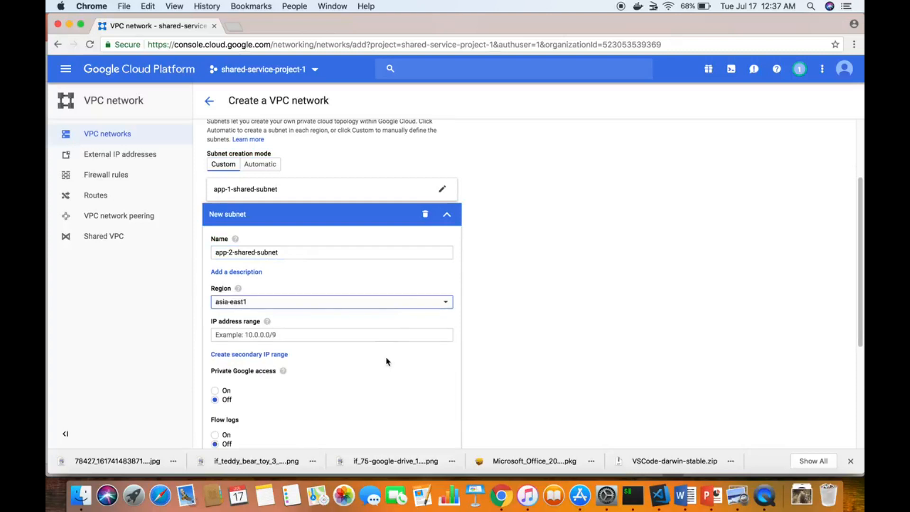
left_click(399, 306)
scroll(401, 308, "down", 3)
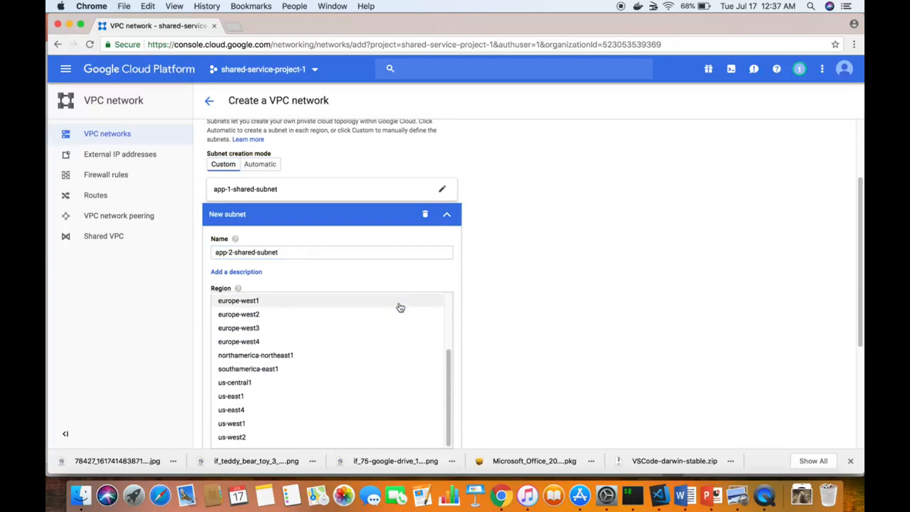
left_click(344, 414)
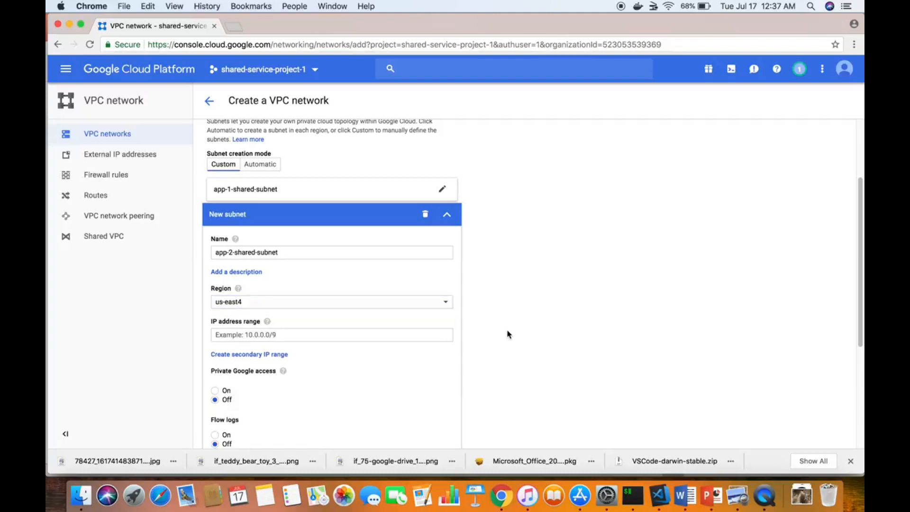
Give the app-2-shared-subnet the IP address range 10.0.0.128/25
scroll(507, 334, "down", 3)
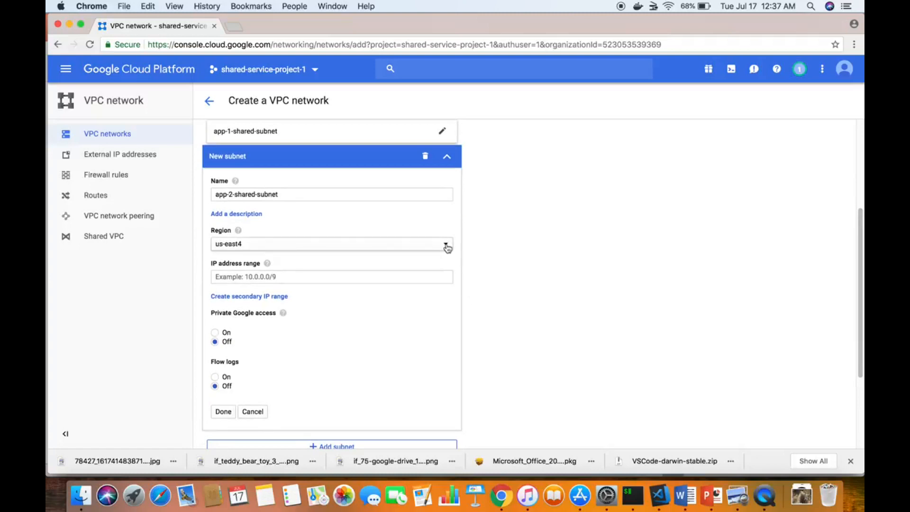
left_click(412, 275)
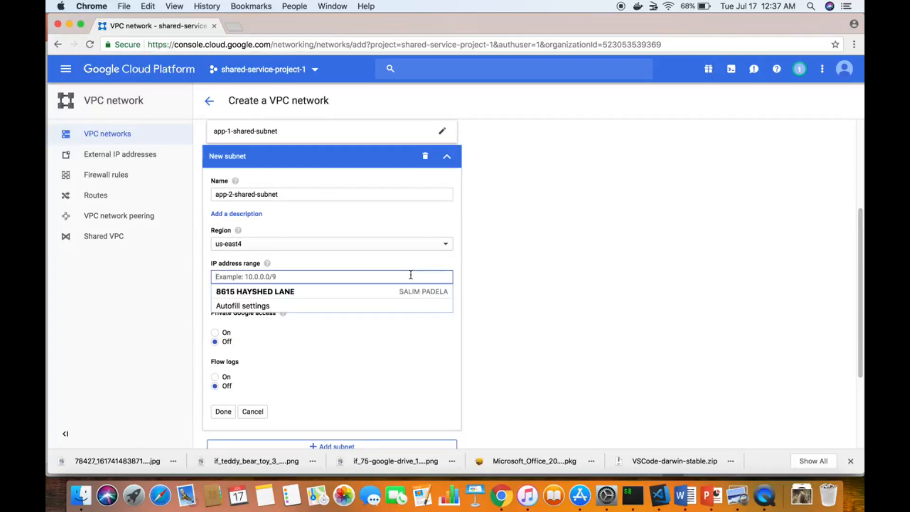
type("10")
type(".0.0.0/")
key("BackSpace")
key("BackSpace")
type("128")
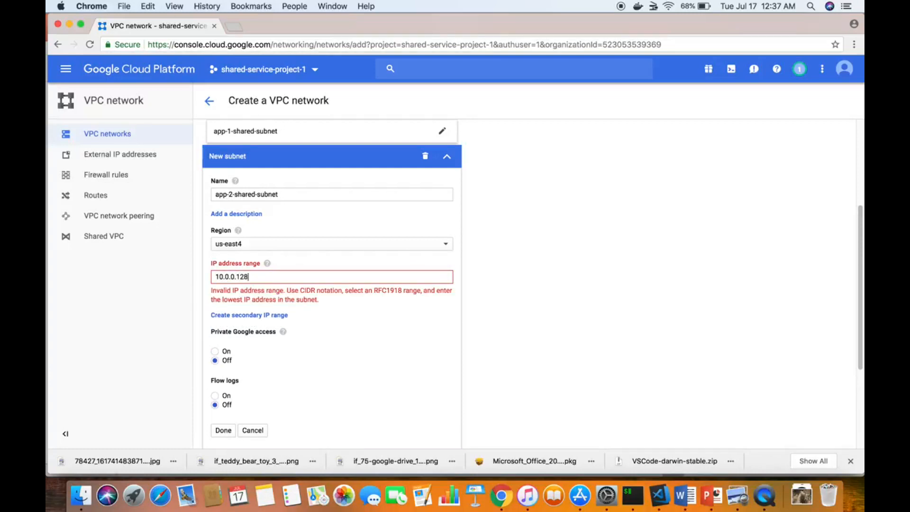
type("/25")
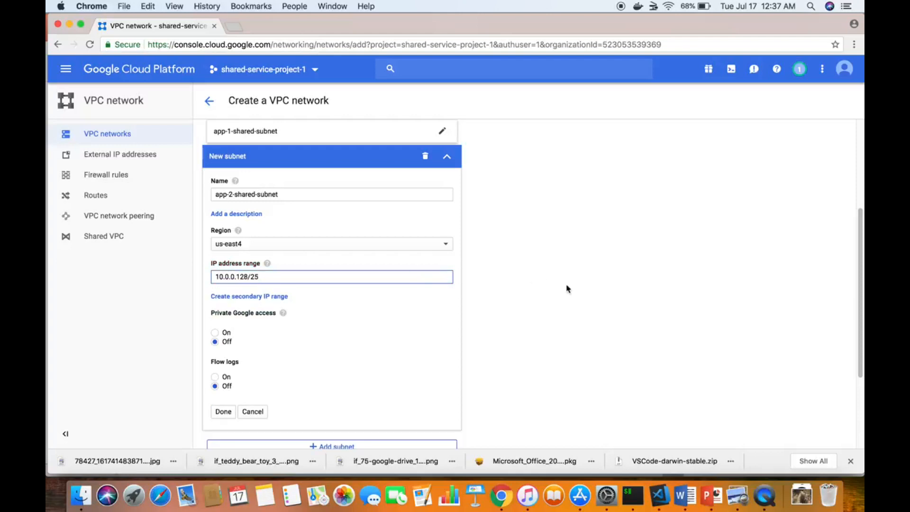
Create the salpad-shared-vpc network with its two subnets and refresh the list of VPC networks
scroll(574, 292, "down", 3)
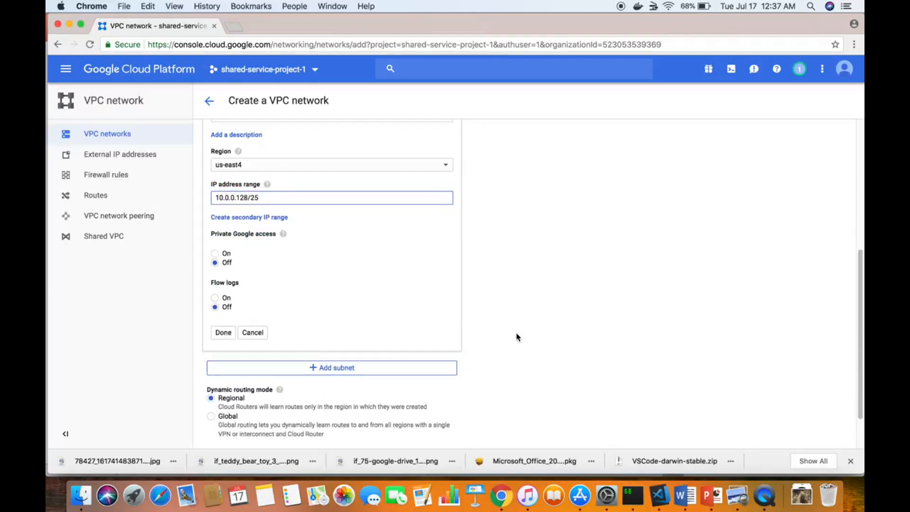
scroll(516, 336, "down", 2)
left_click(227, 405)
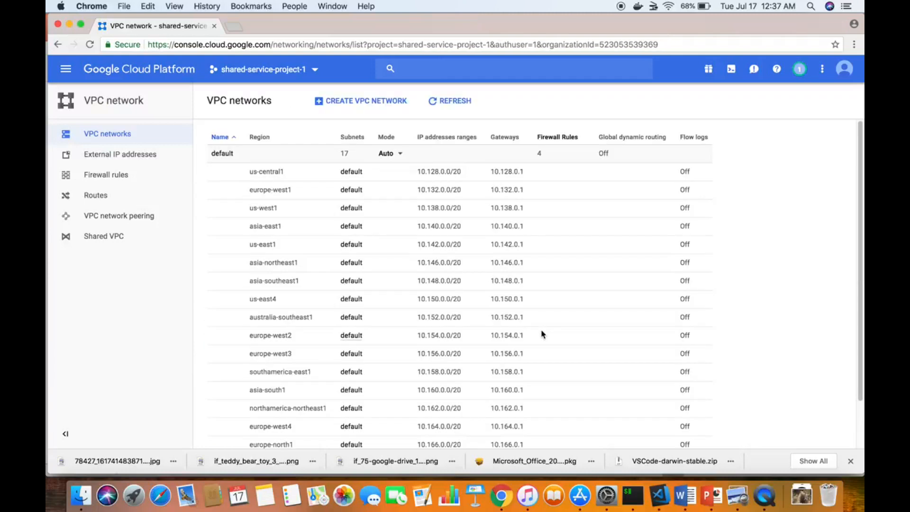
scroll(542, 334, "down", 2)
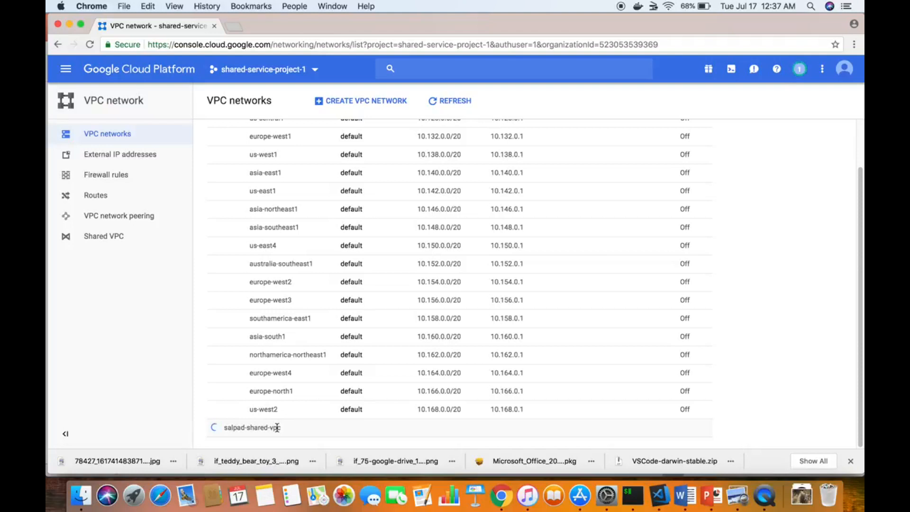
left_click(448, 101)
scroll(375, 278, "down", 2)
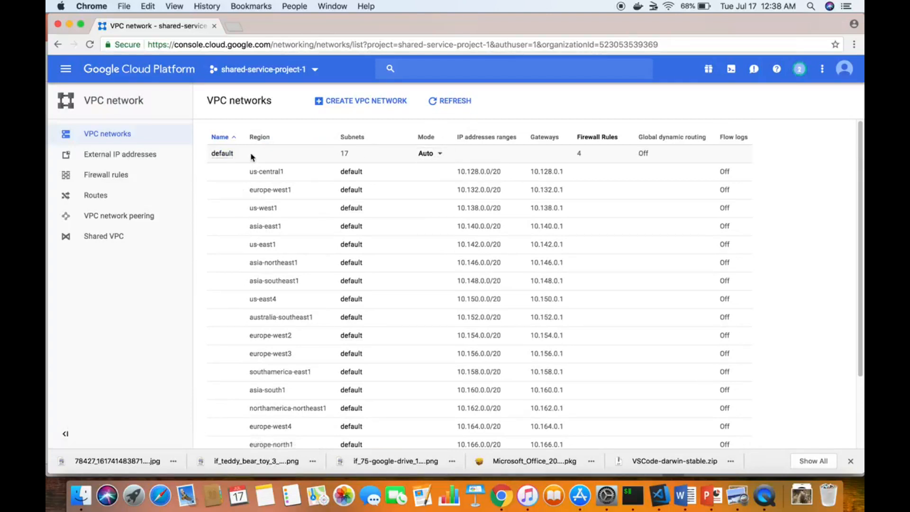
Delete the default VPC network, then refresh the network list and look through its entries down to salpad-shared-vpc
left_click(223, 154)
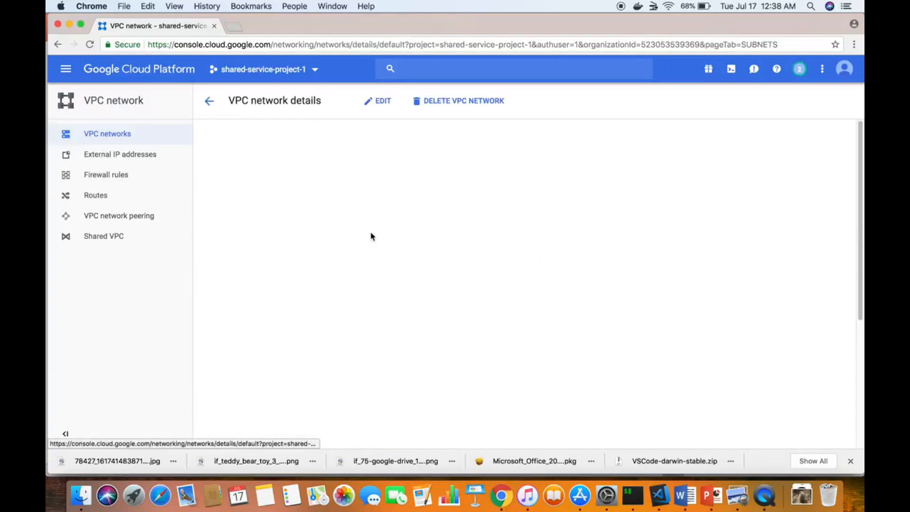
left_click(455, 101)
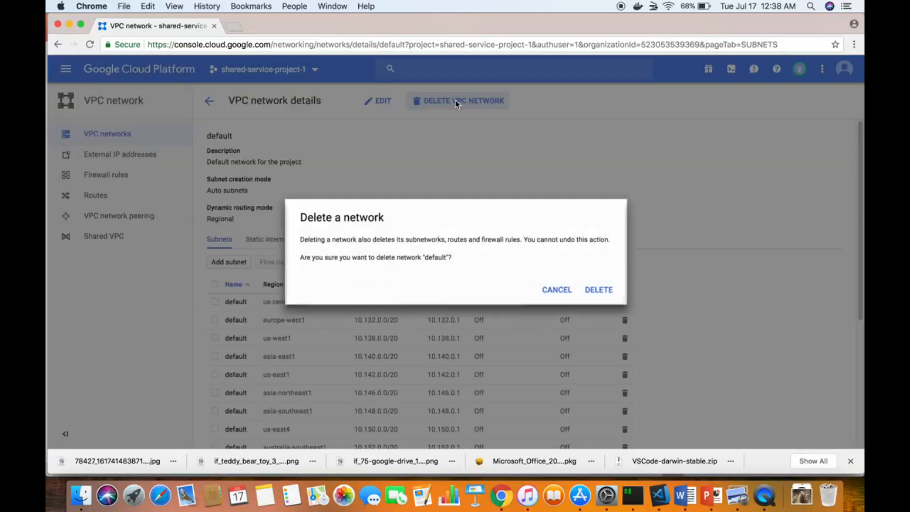
left_click(597, 292)
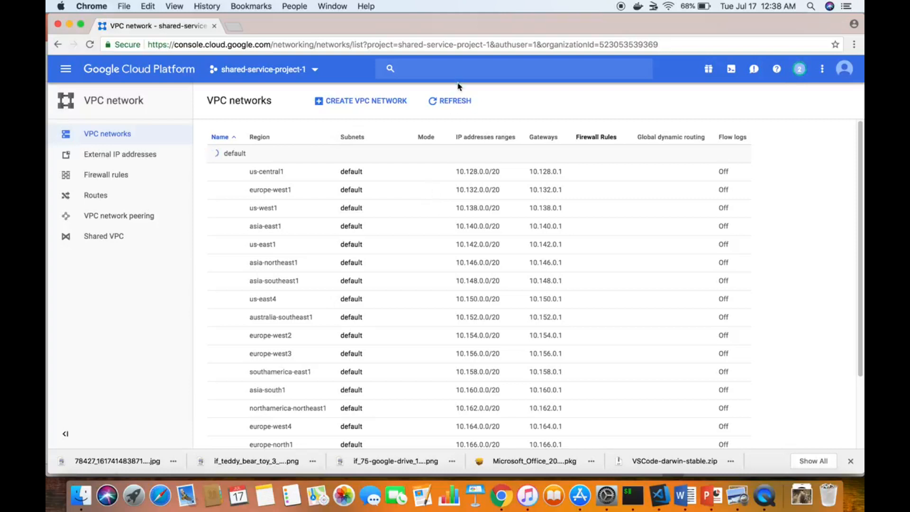
left_click(453, 102)
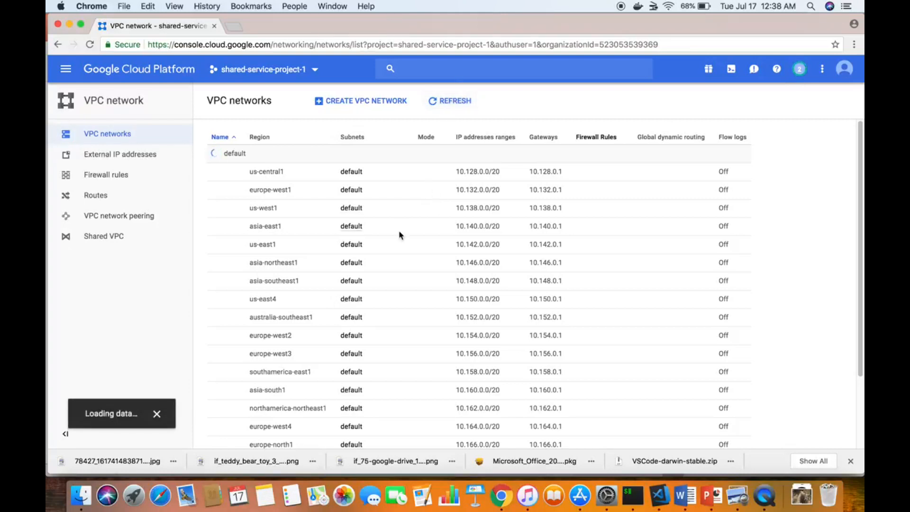
scroll(400, 235, "down", 4)
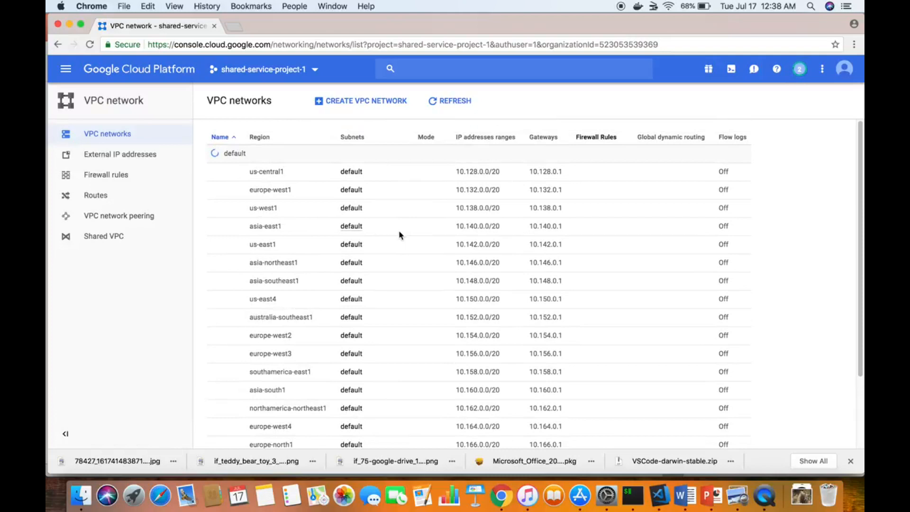
scroll(400, 235, "down", 4)
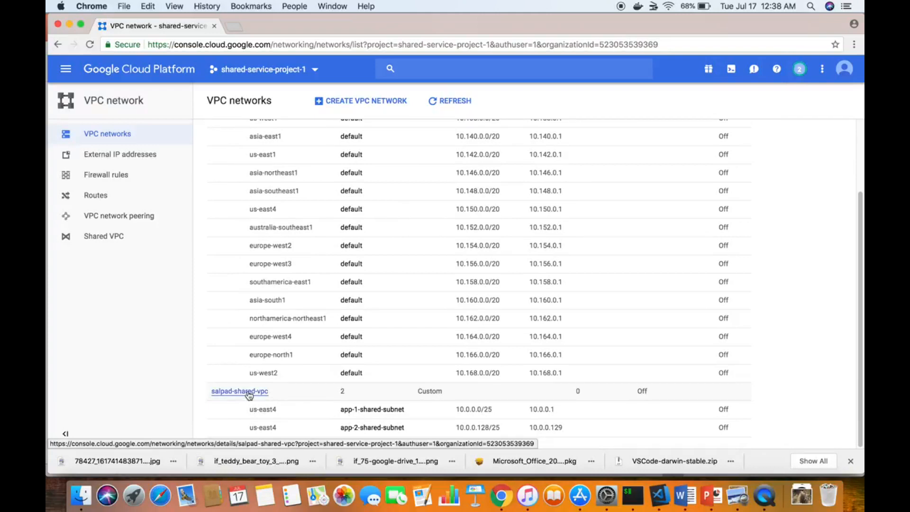
scroll(249, 395, "up", 4)
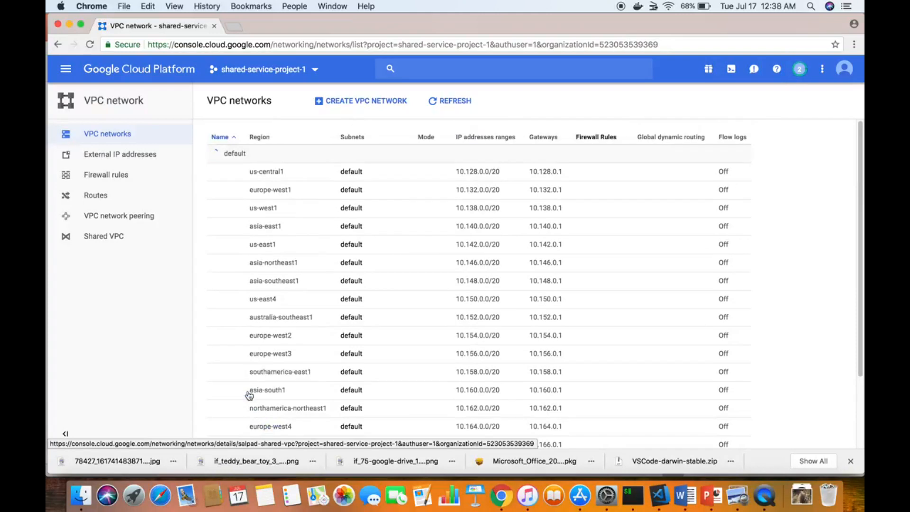
scroll(250, 394, "down", 4)
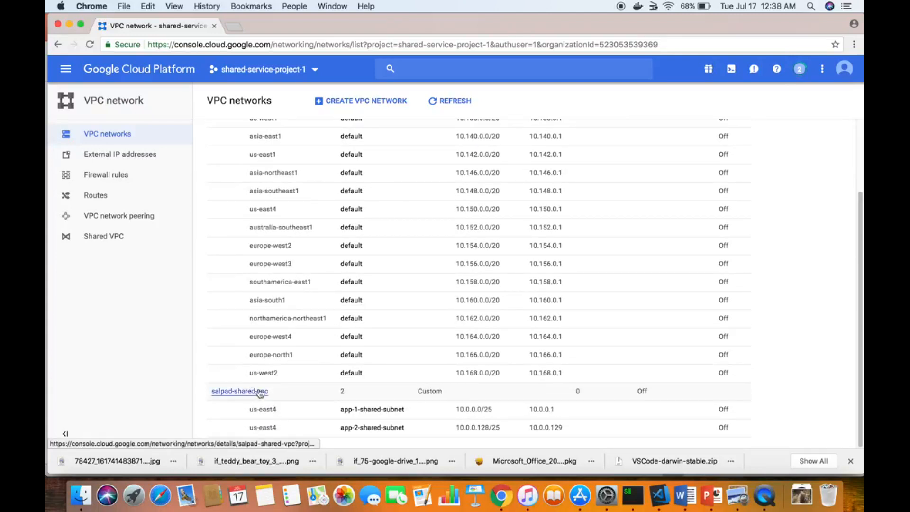
left_click(291, 70)
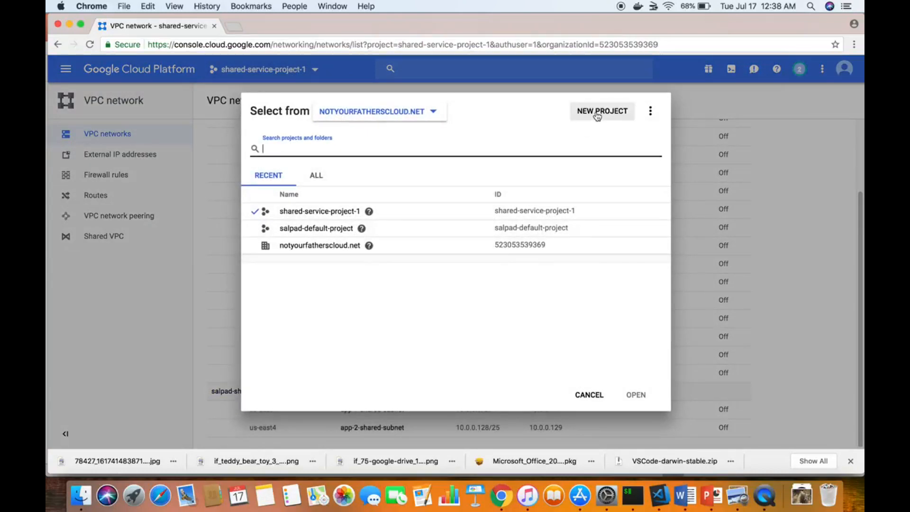
left_click(587, 395)
scroll(442, 299, "up", 4)
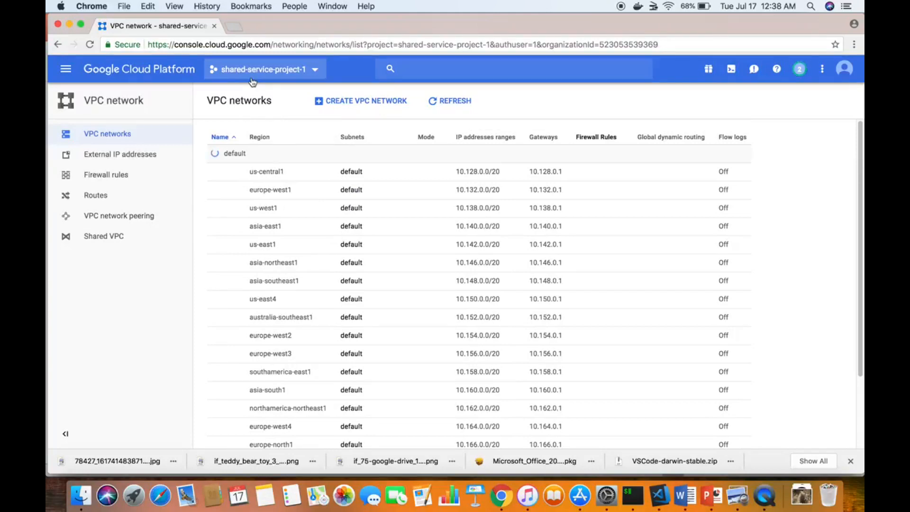
Create a new project named app-1-project in the notyourfatherscloud.net organization
left_click(311, 72)
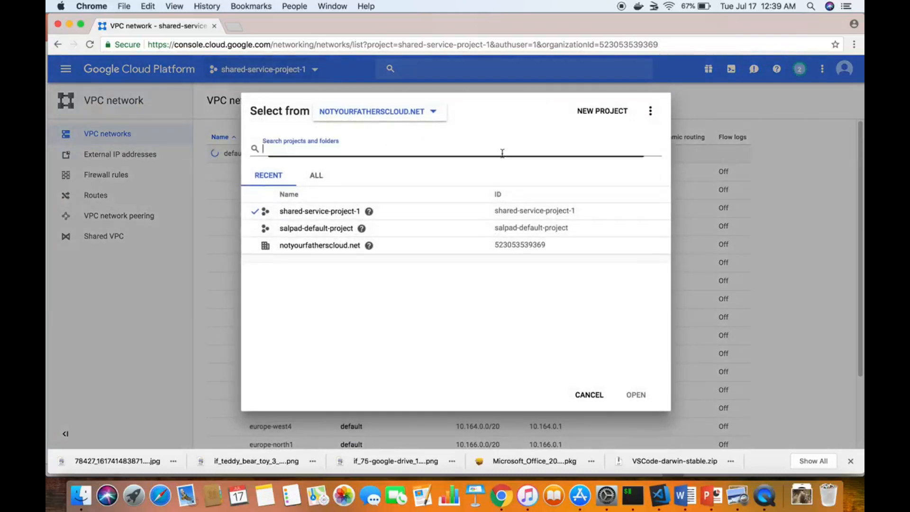
left_click(582, 114)
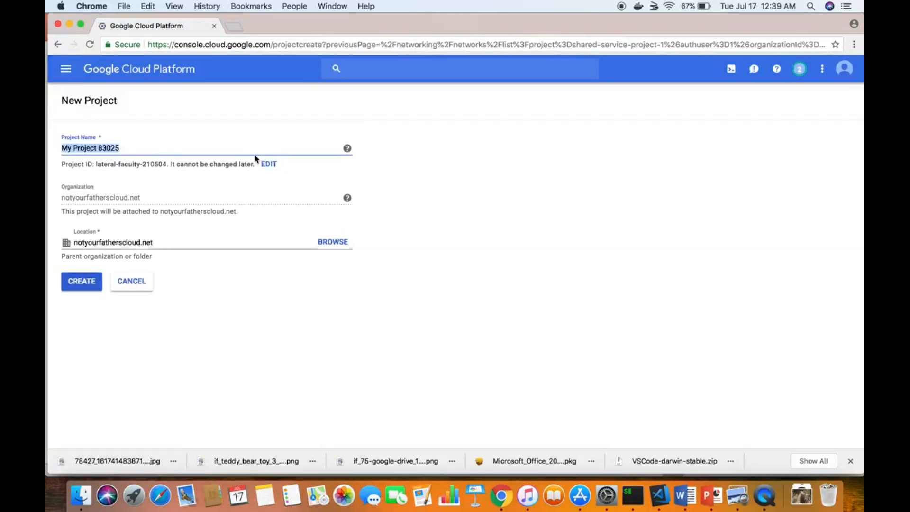
type("app-1-project")
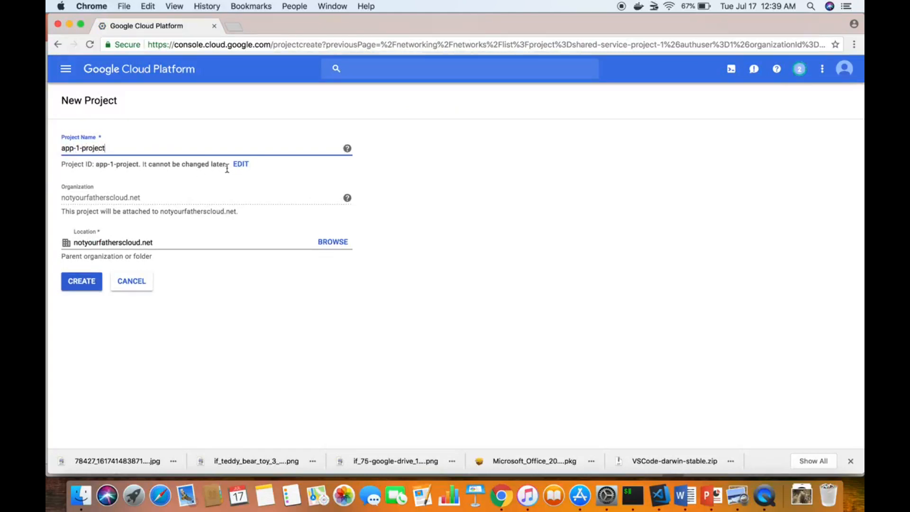
left_click(242, 170)
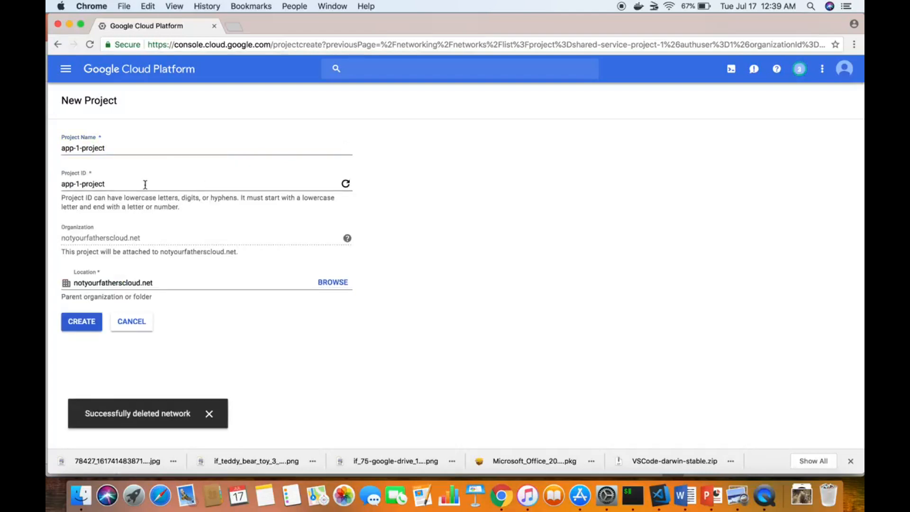
left_click(91, 327)
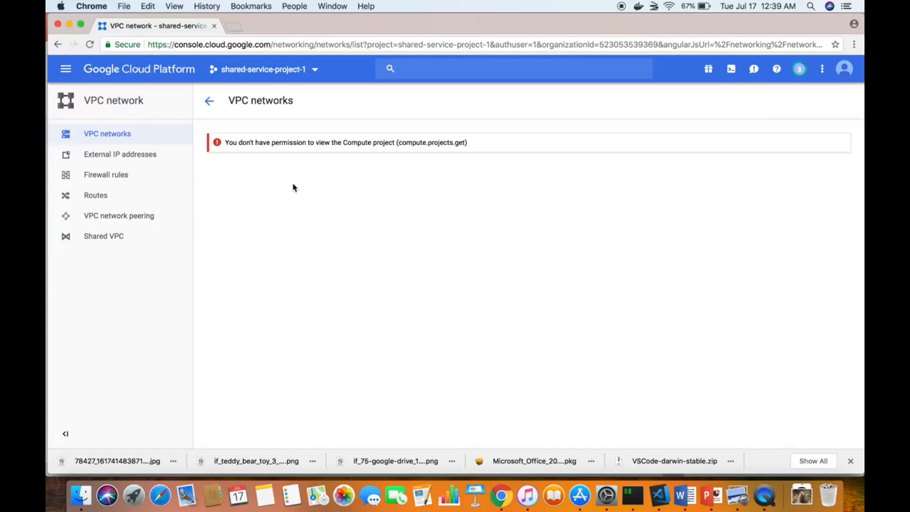
Create another new project named app-2-project in the notyourfatherscloud.net organization
left_click(286, 69)
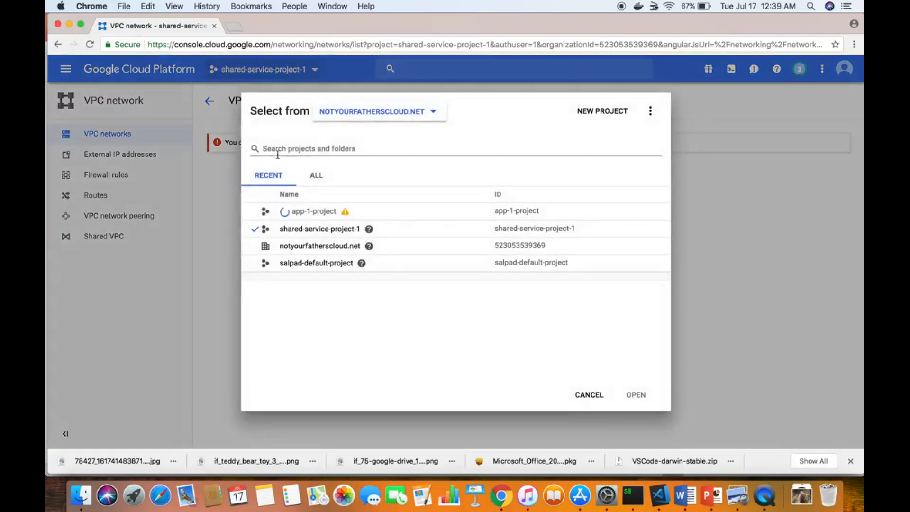
left_click(218, 228)
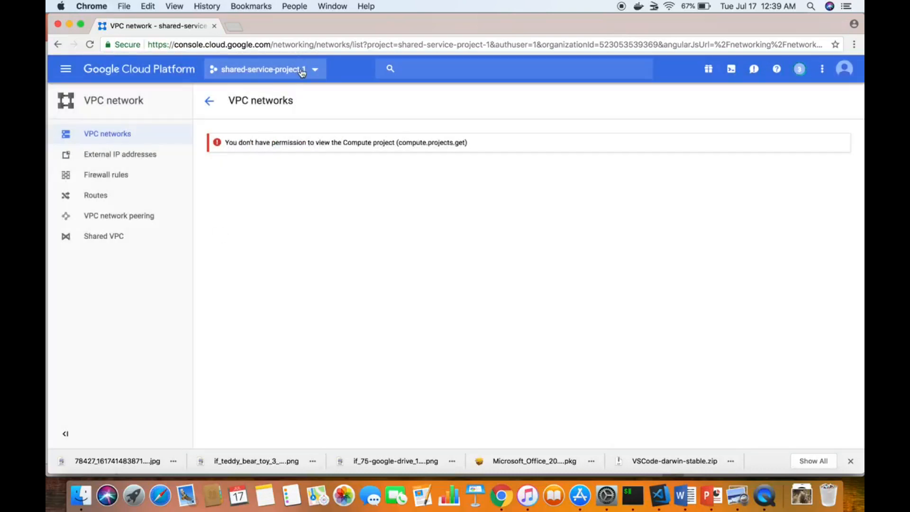
left_click(305, 69)
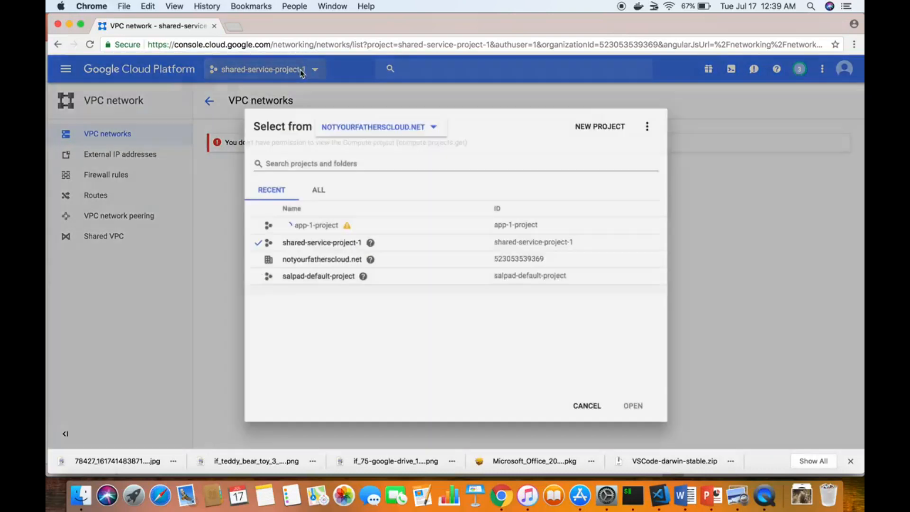
left_click(615, 118)
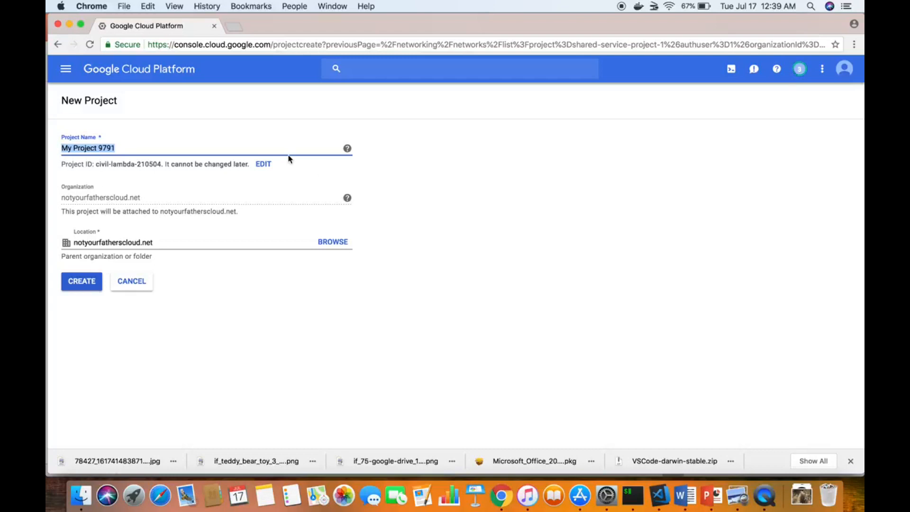
type("app-2-")
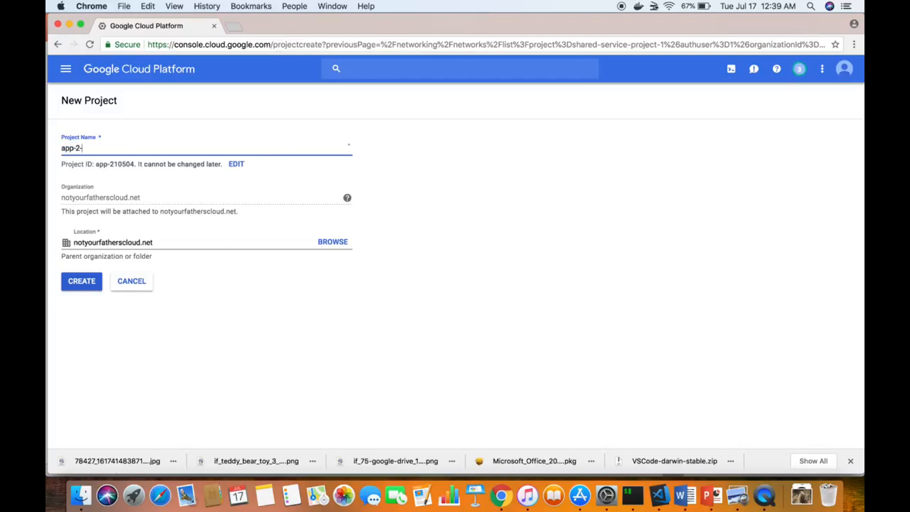
type("project")
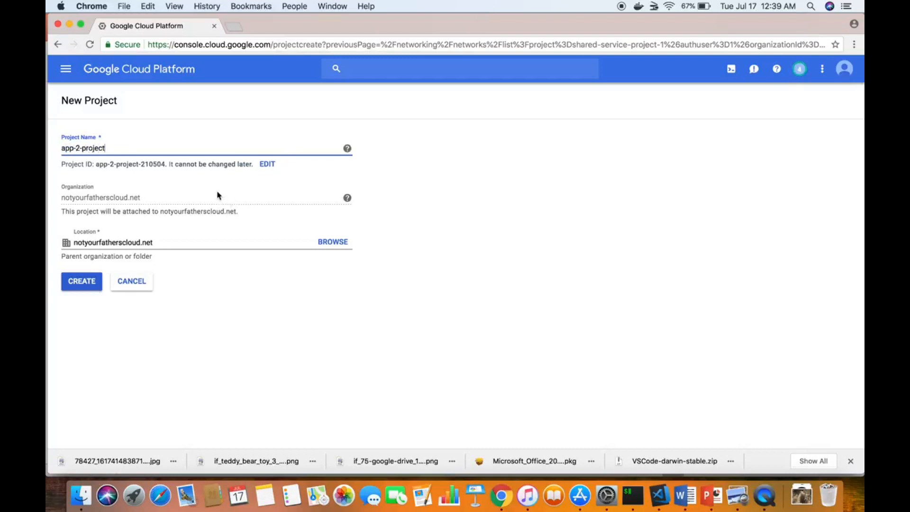
left_click(268, 164)
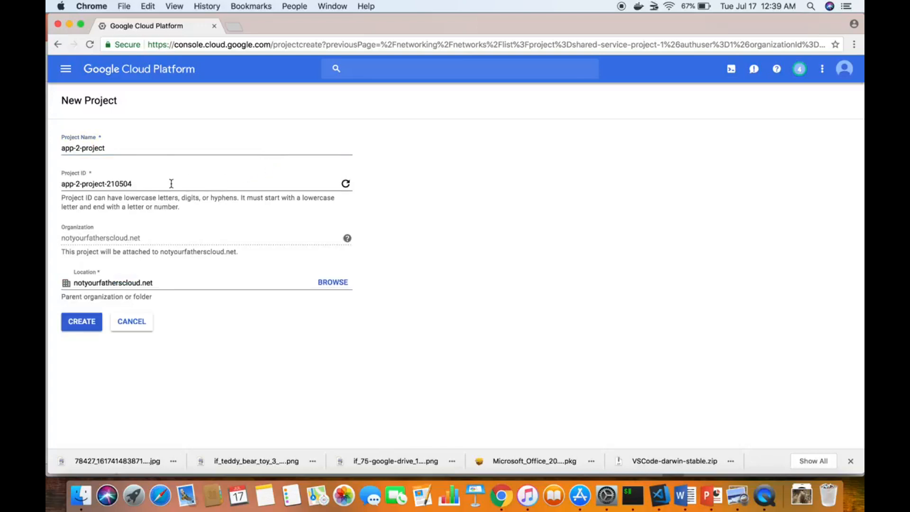
left_click(171, 184)
left_click(77, 321)
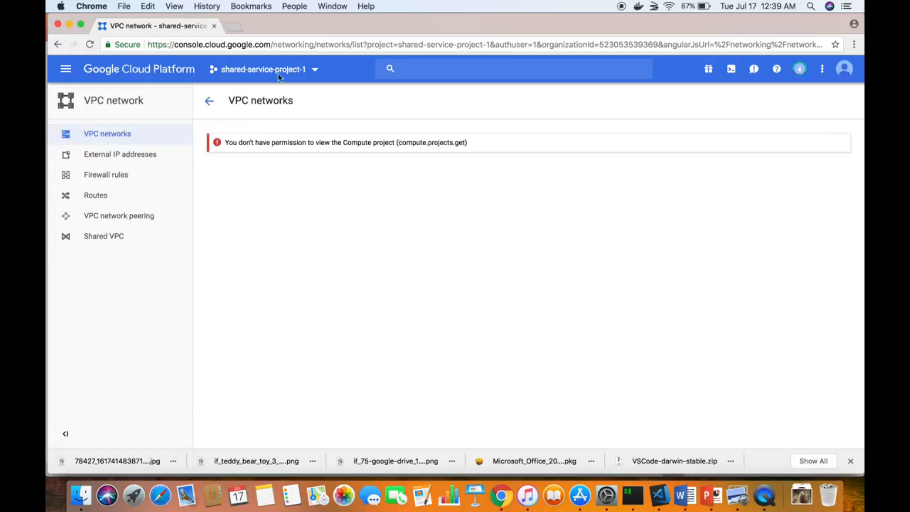
Start attaching projects to the Shared VPC host shared-service-project-1, selecting app-1-project and app-2-project
left_click(110, 242)
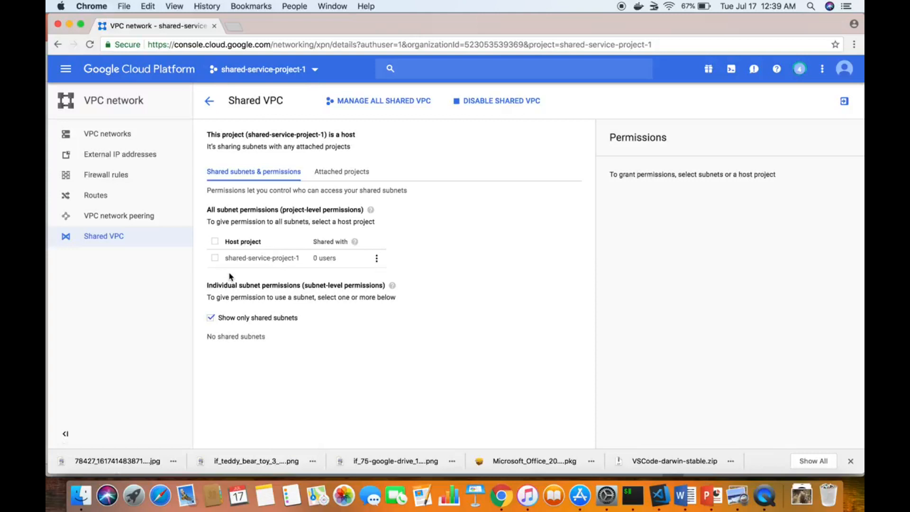
left_click(127, 136)
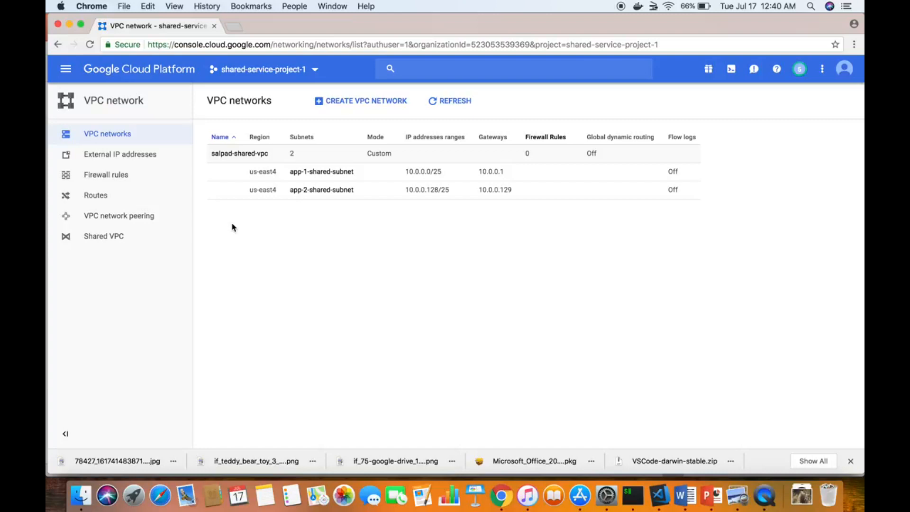
left_click(152, 235)
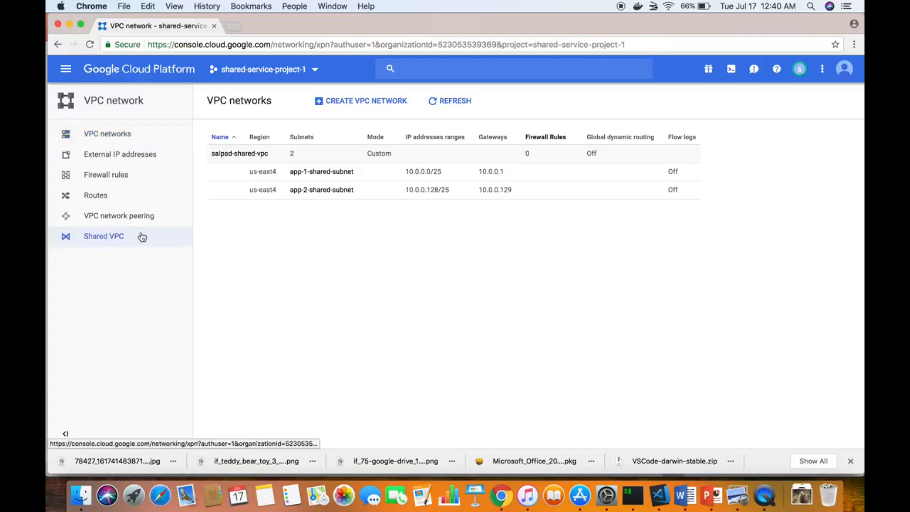
left_click(135, 142)
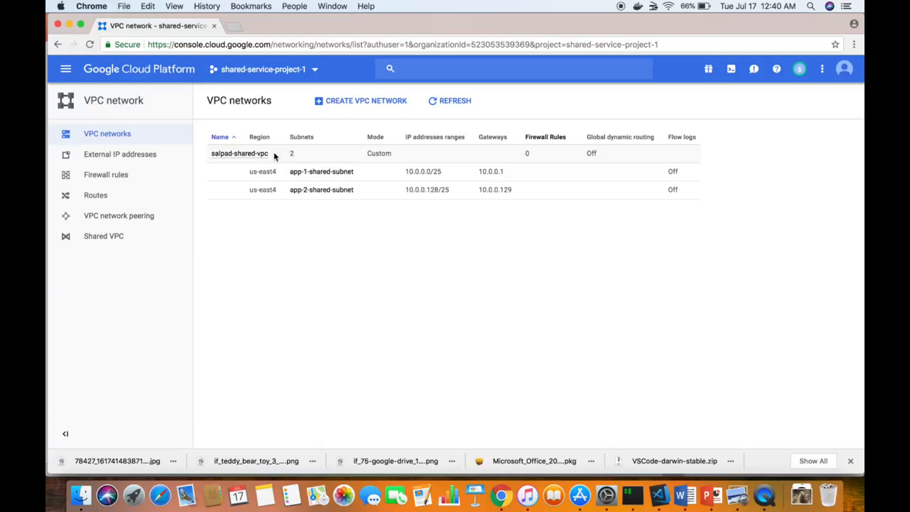
left_click(135, 240)
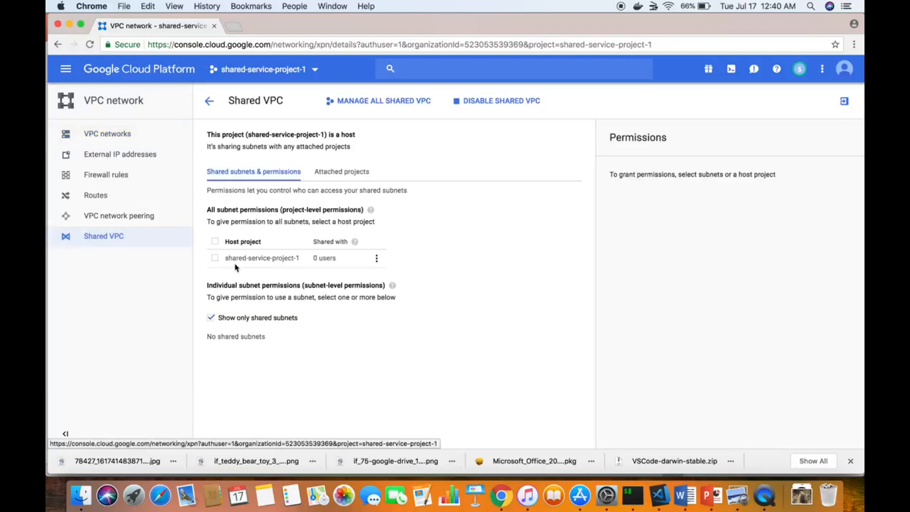
left_click(333, 173)
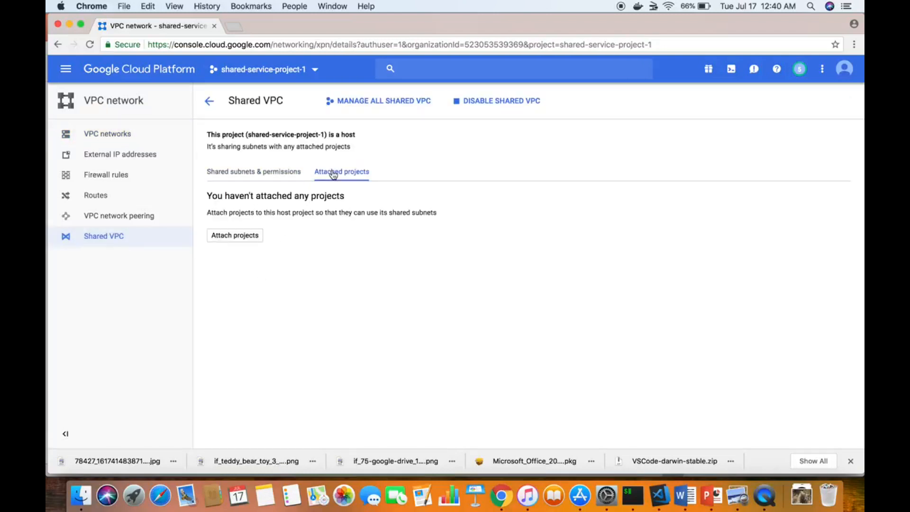
left_click(246, 236)
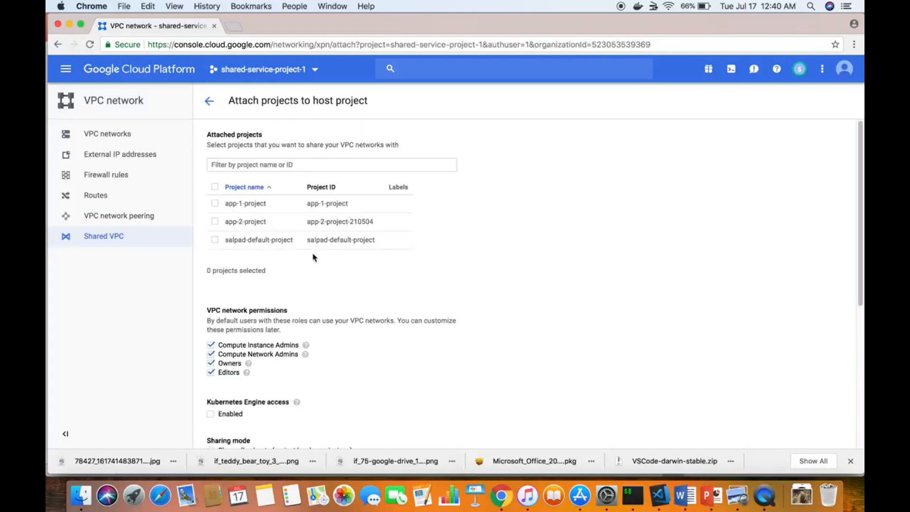
left_click(215, 204)
left_click(215, 223)
Select both app-1-shared-subnet and app-2-shared-subnet as the individual subnets to share with the selected projects
scroll(365, 300, "down", 5)
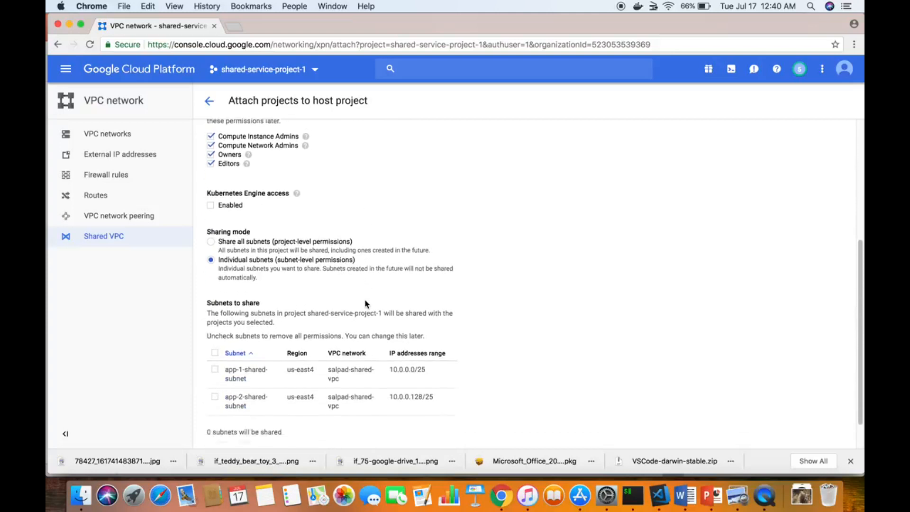
scroll(365, 301, "down", 2)
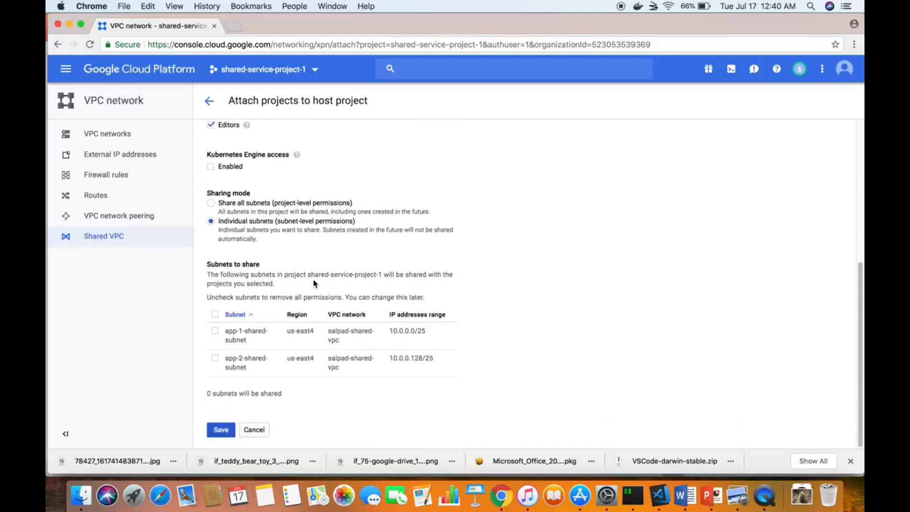
double_click(253, 266)
triple_click(254, 266)
left_click(254, 267)
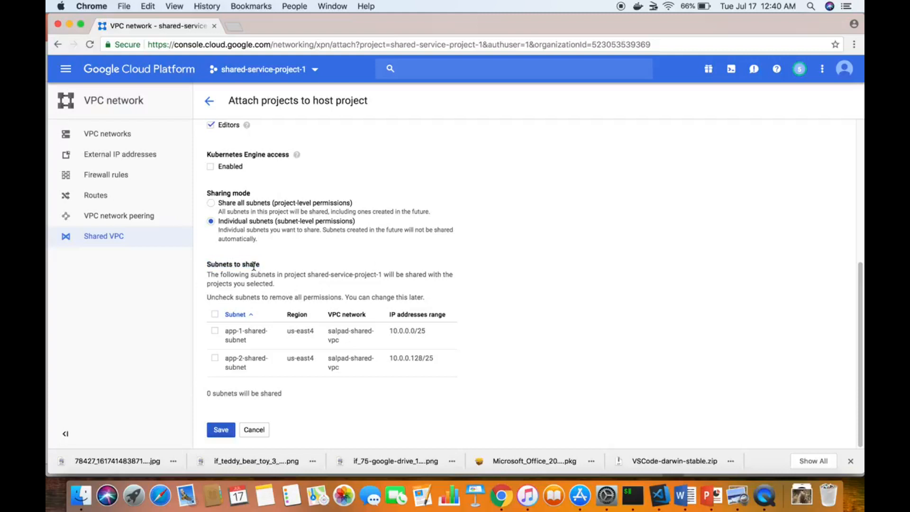
left_click(215, 315)
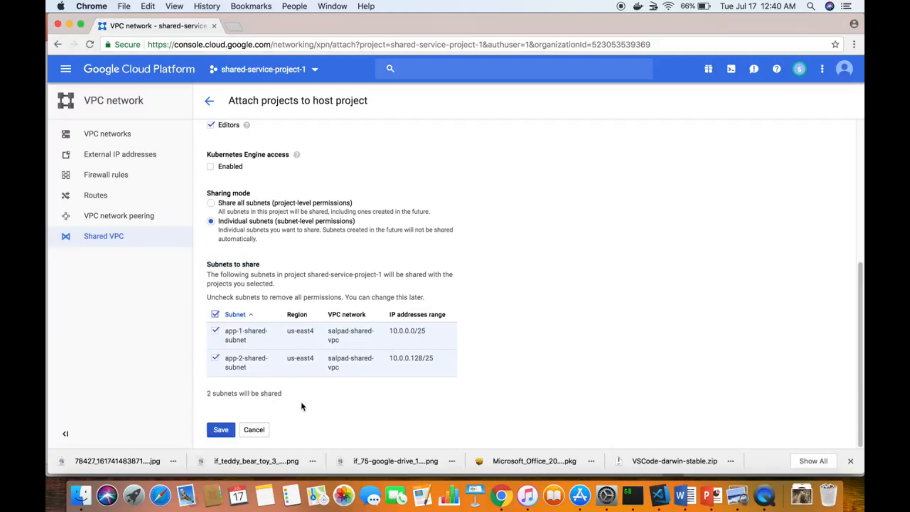
left_click(216, 358)
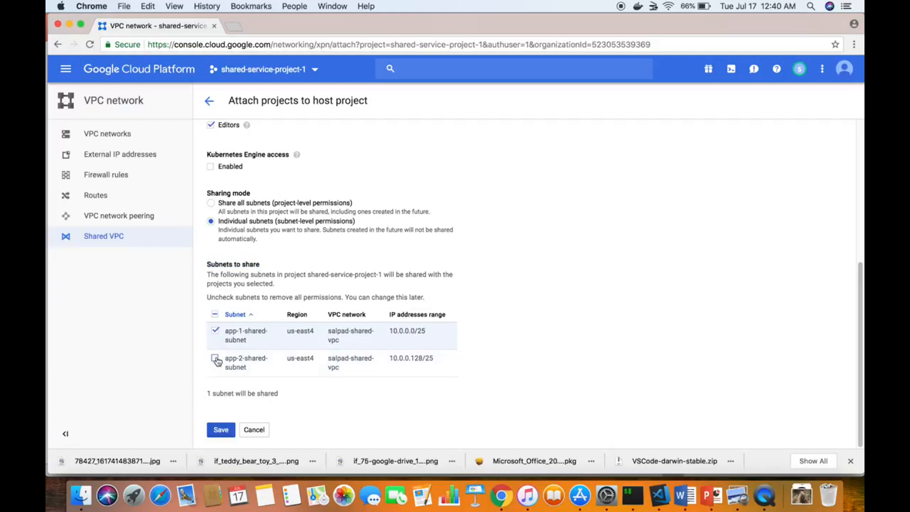
left_click(215, 359)
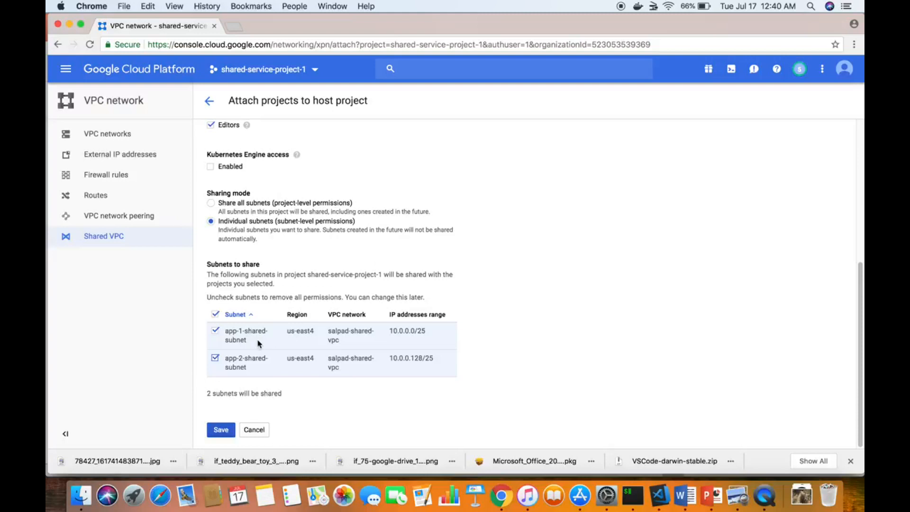
Review the selected projects, network permissions and subnets, and try to save the attachment to the host project
scroll(257, 343, "up", 5)
scroll(258, 343, "up", 3)
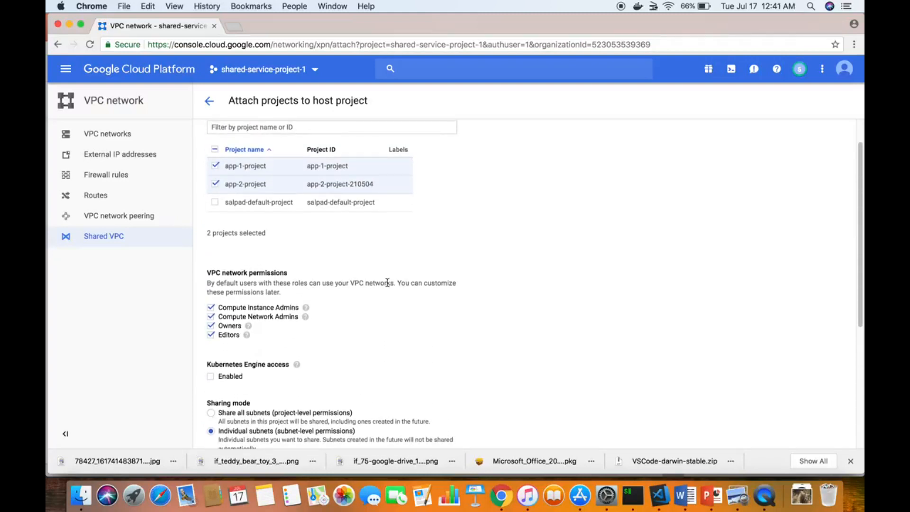
scroll(387, 282, "down", 8)
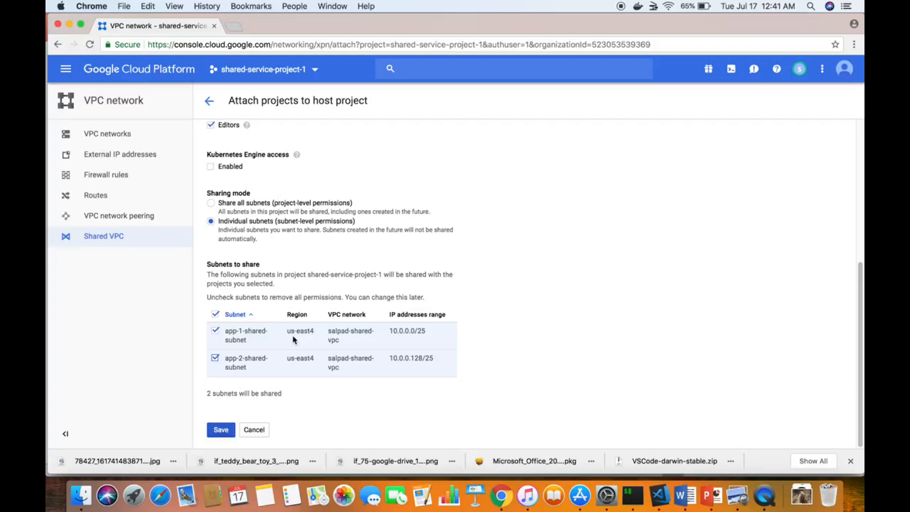
scroll(293, 339, "up", 8)
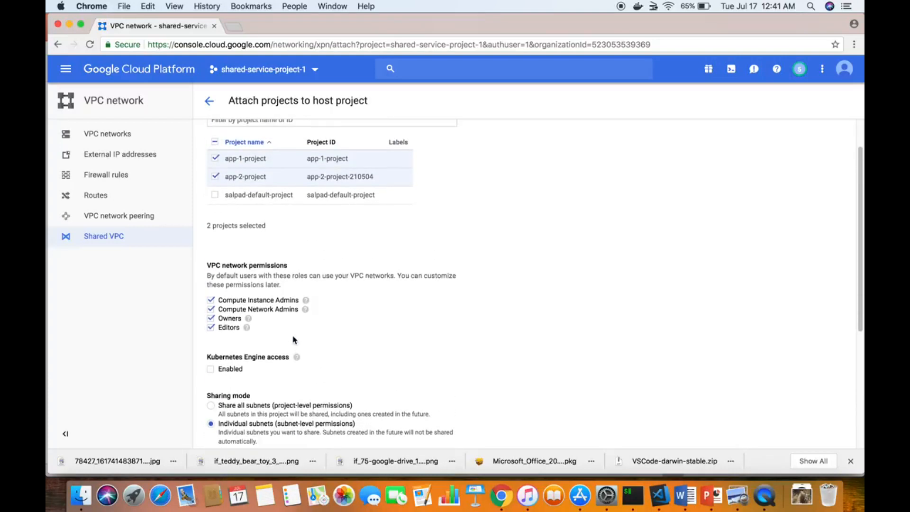
scroll(294, 340, "down", 8)
left_click(219, 430)
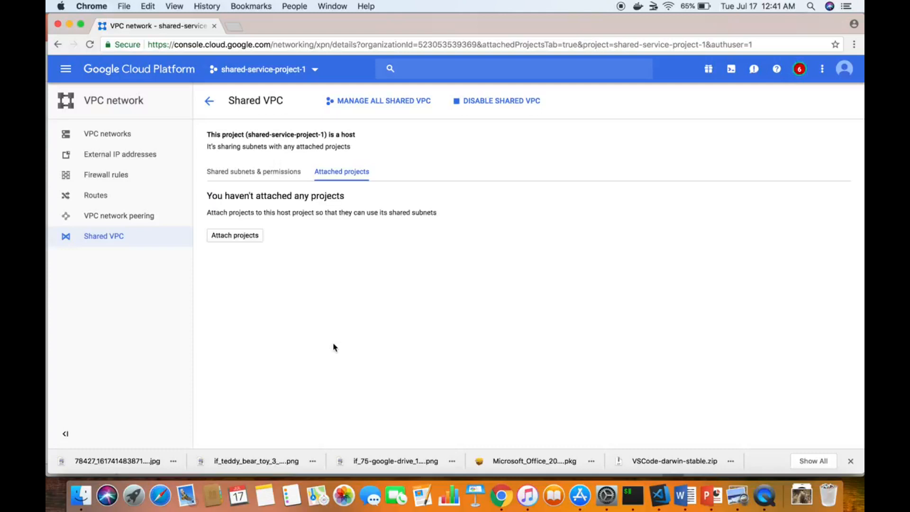
Check the host's shared subnets, its attached projects and the notification about the attachment
left_click(255, 172)
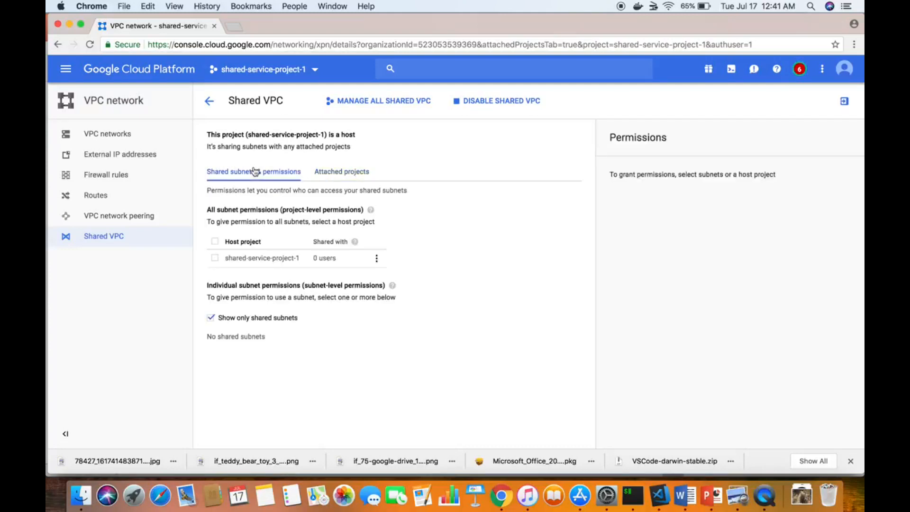
left_click(353, 175)
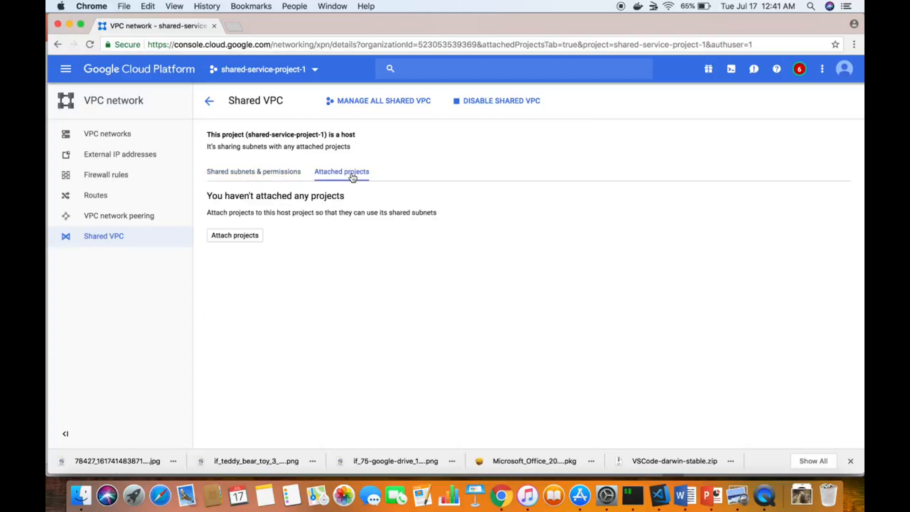
left_click(801, 70)
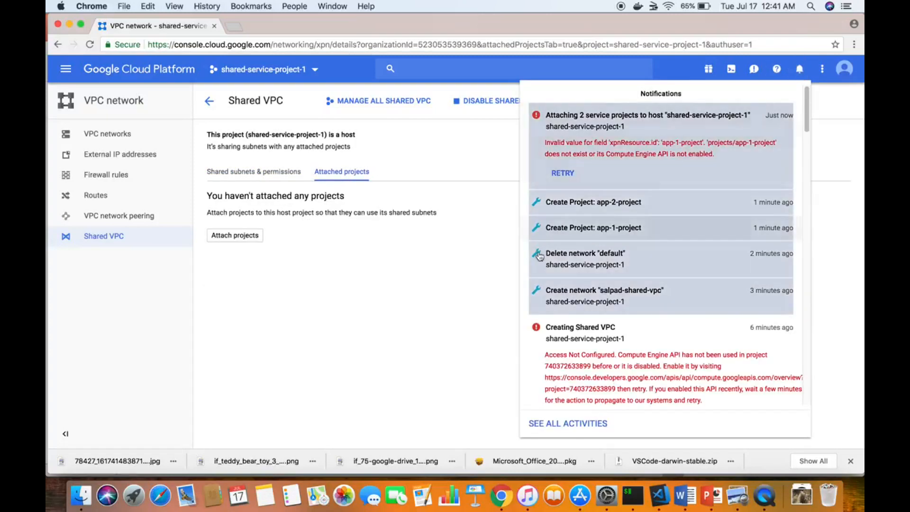
left_click(439, 305)
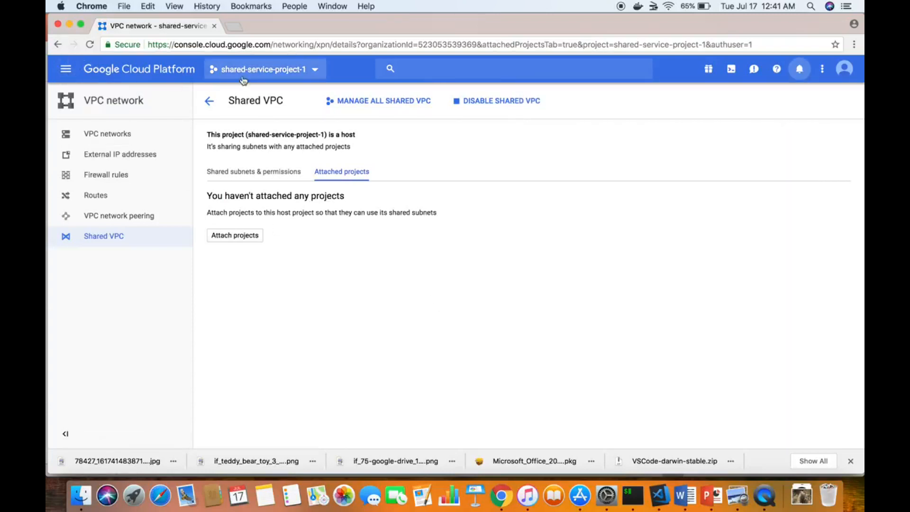
Open the VPC networks page for app-2-project and for app-1-project to get Compute Engine ready in both
left_click(258, 69)
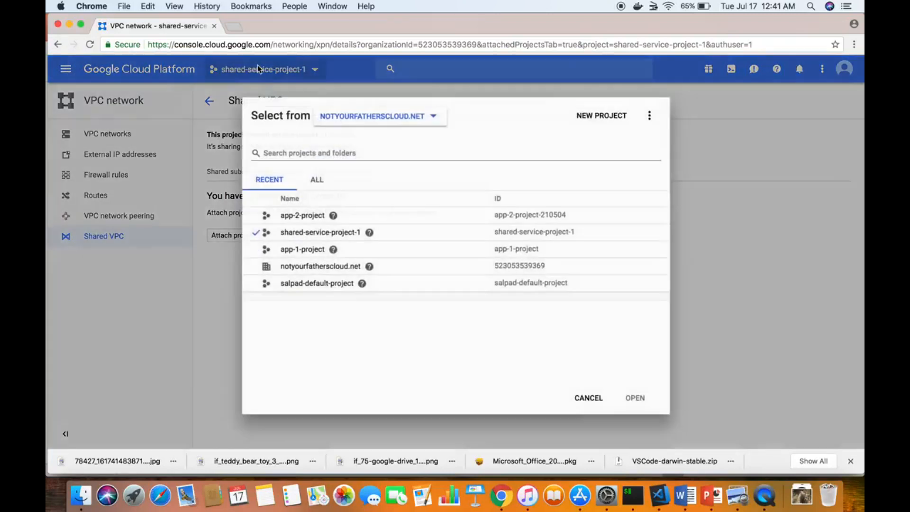
left_click(307, 212)
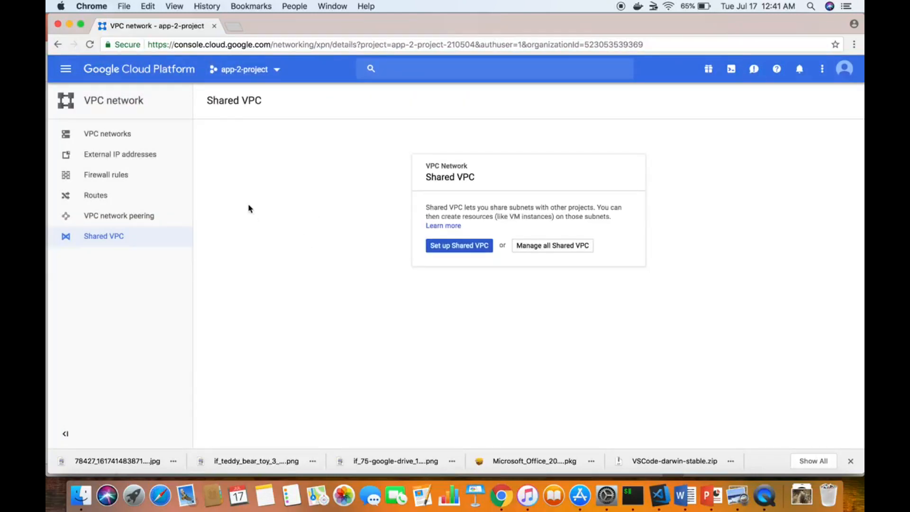
left_click(140, 139)
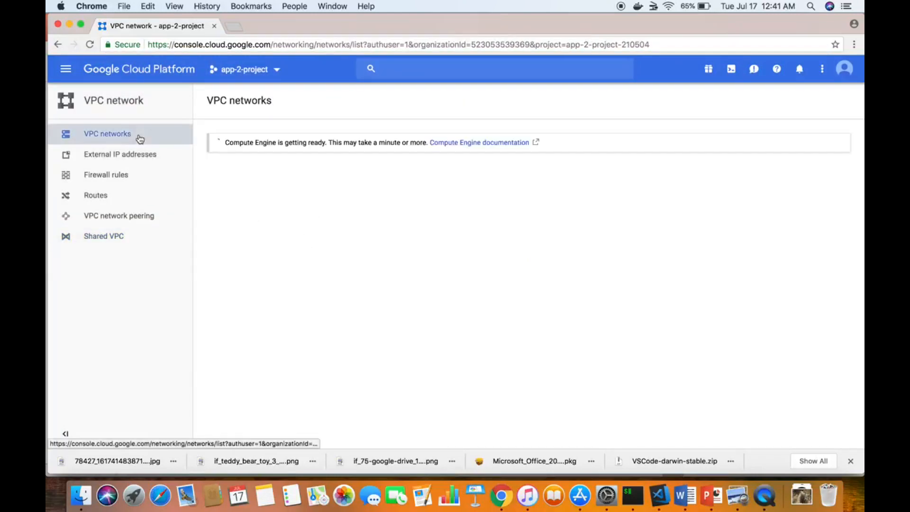
left_click(273, 75)
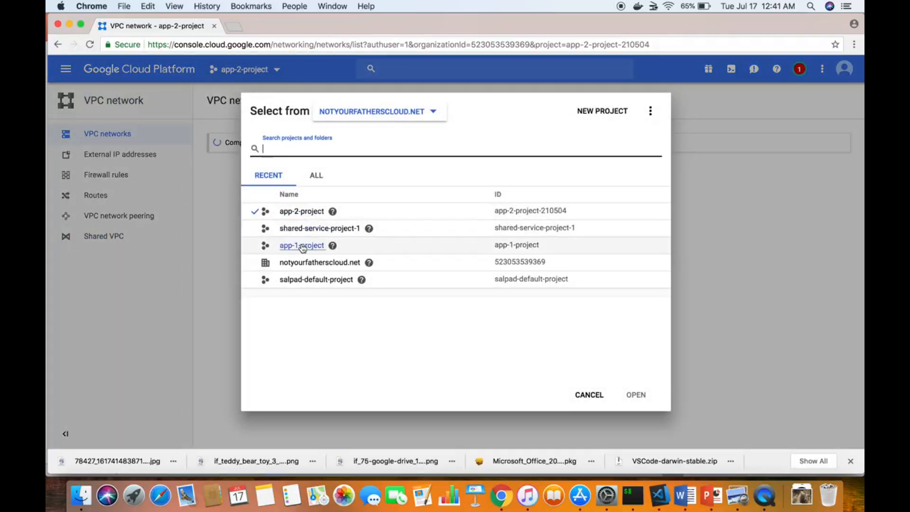
left_click(302, 246)
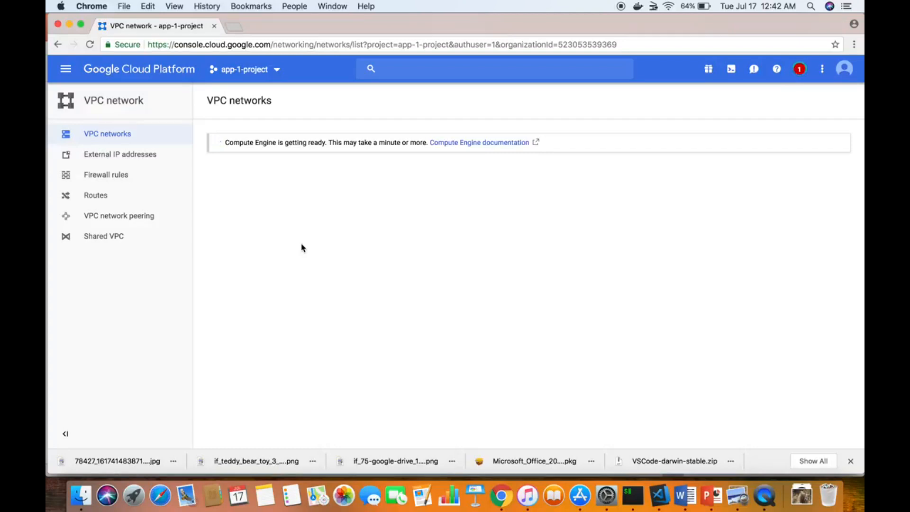
Return to shared-service-project-1 and look through its external IP addresses, firewall rules, routes and VPC network peering
left_click(251, 71)
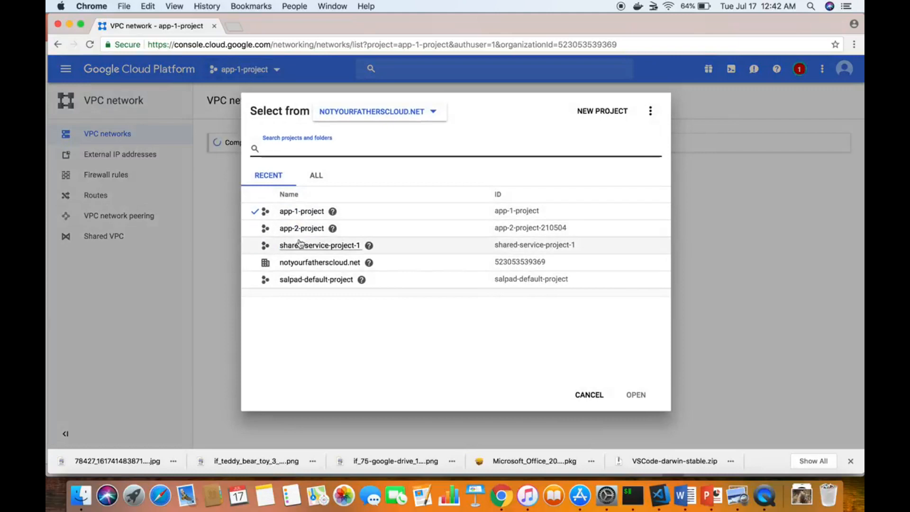
left_click(299, 246)
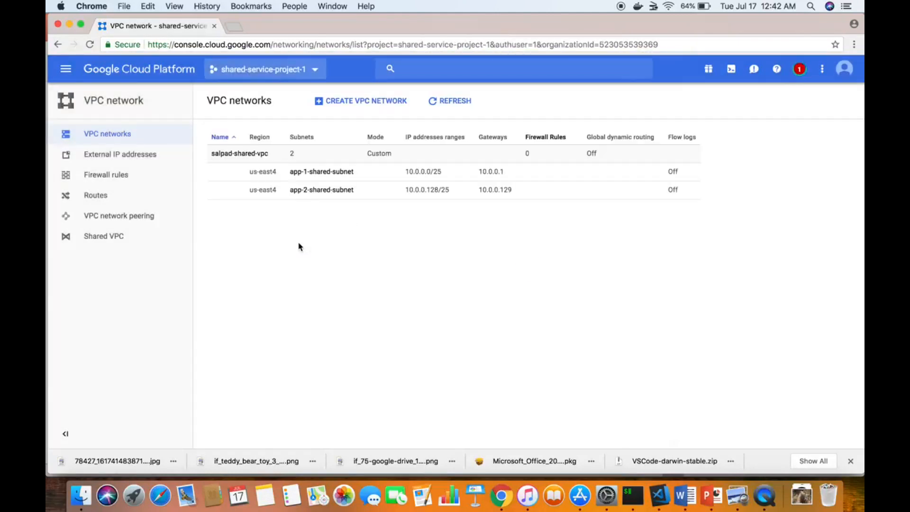
left_click(130, 155)
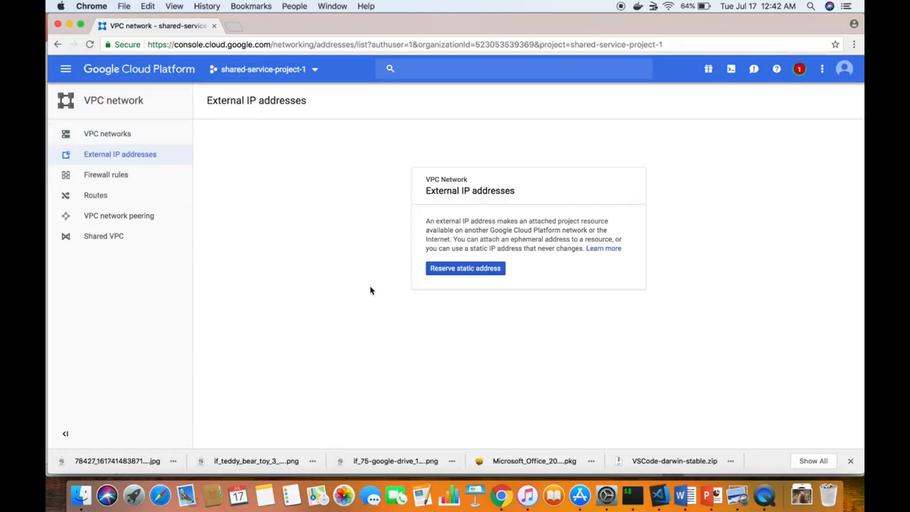
left_click(138, 174)
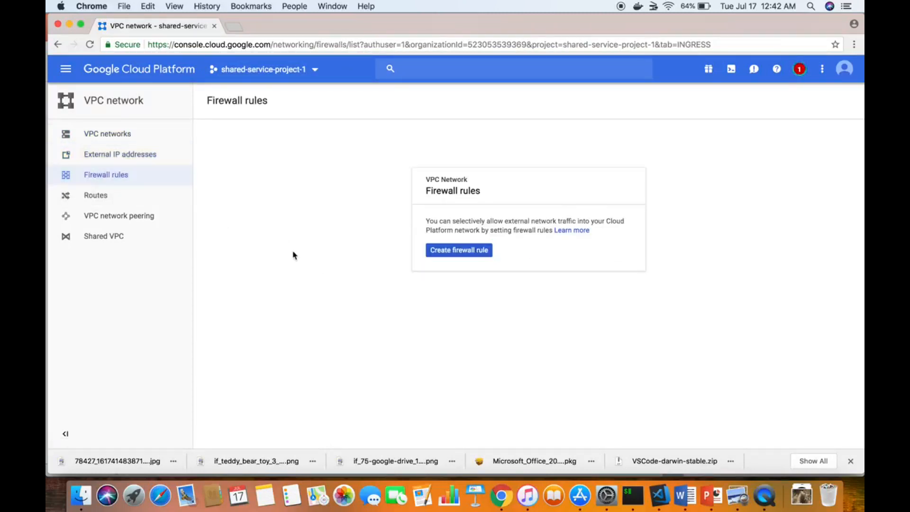
left_click(138, 196)
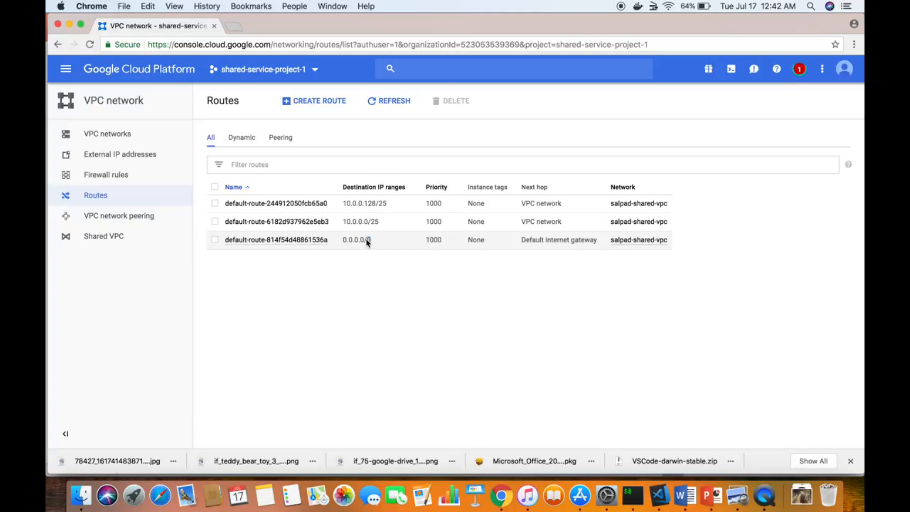
left_click(157, 224)
left_click(145, 241)
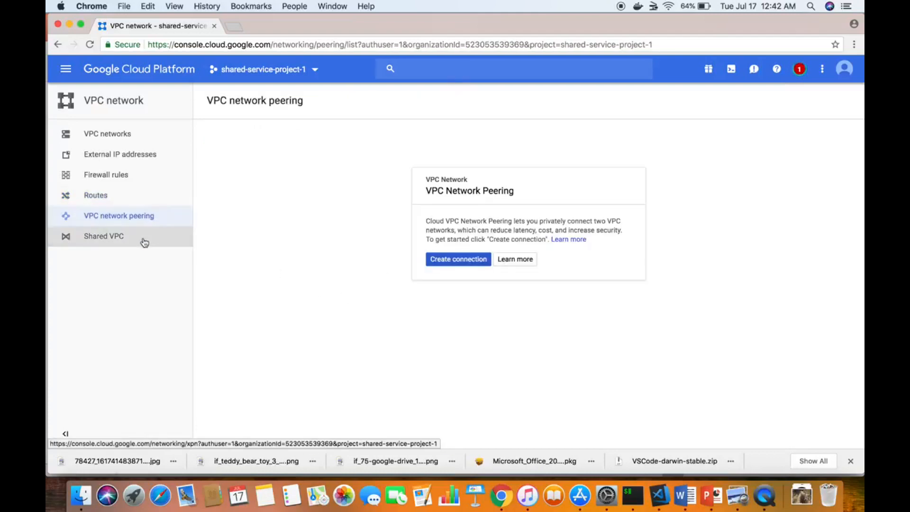
Start a new firewall rule named allow-ssh with the description "allow ssh to my compute instances"
left_click(143, 178)
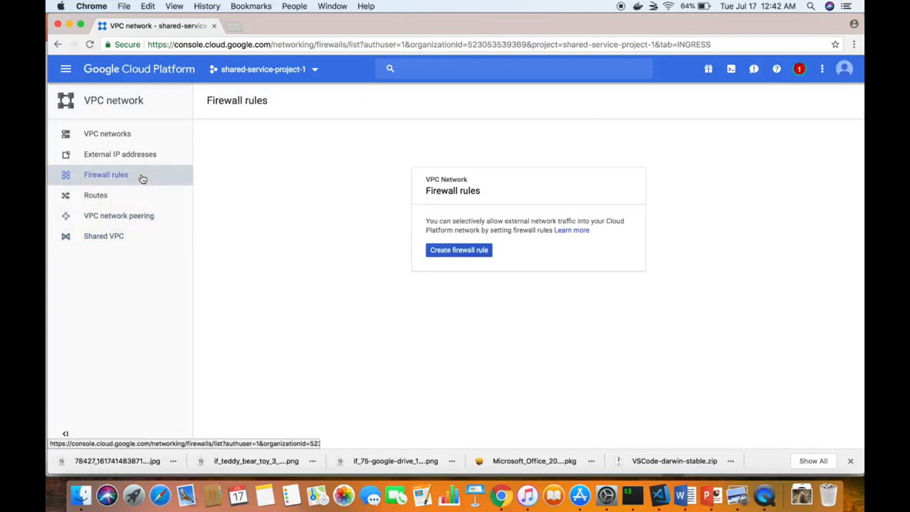
left_click(464, 252)
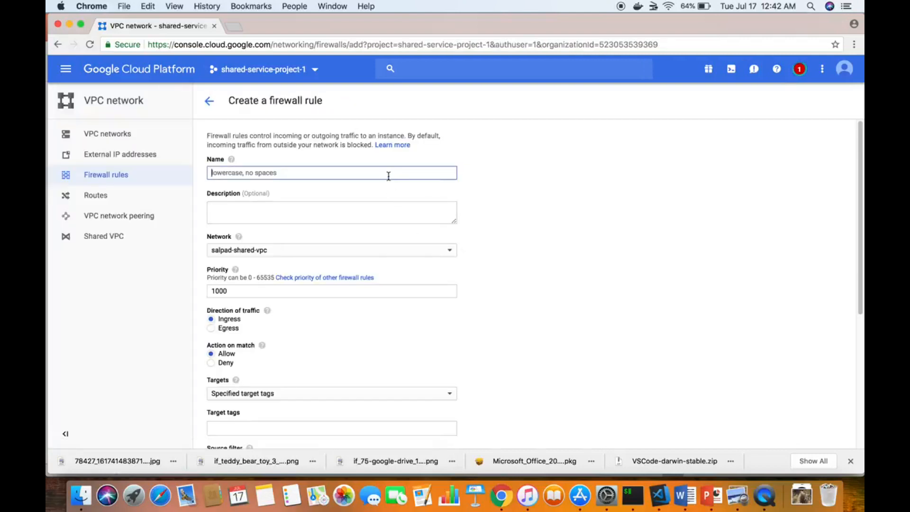
type("allow-ssh")
key("Tab")
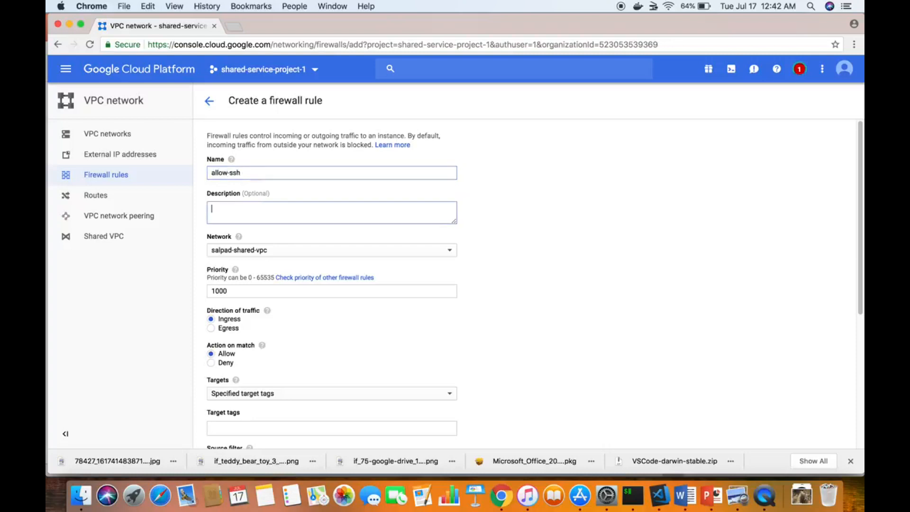
type("allow ssh ")
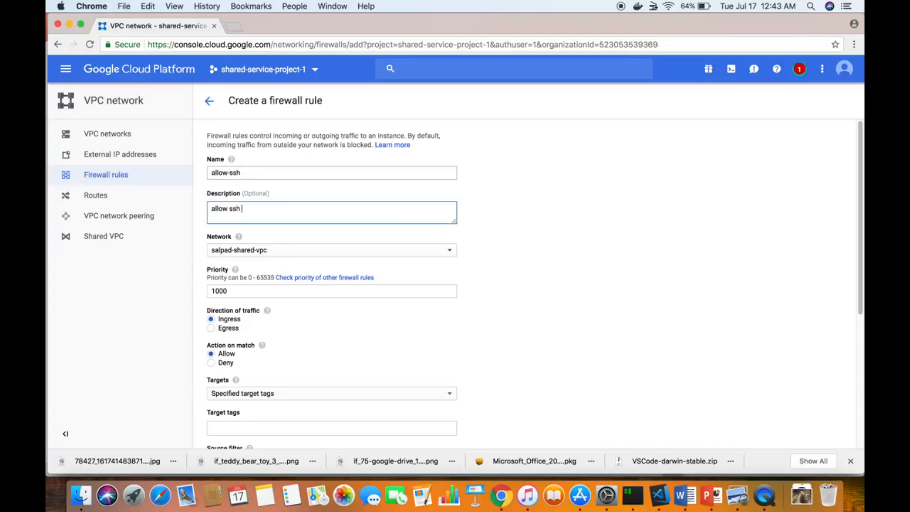
type("to my compute instance")
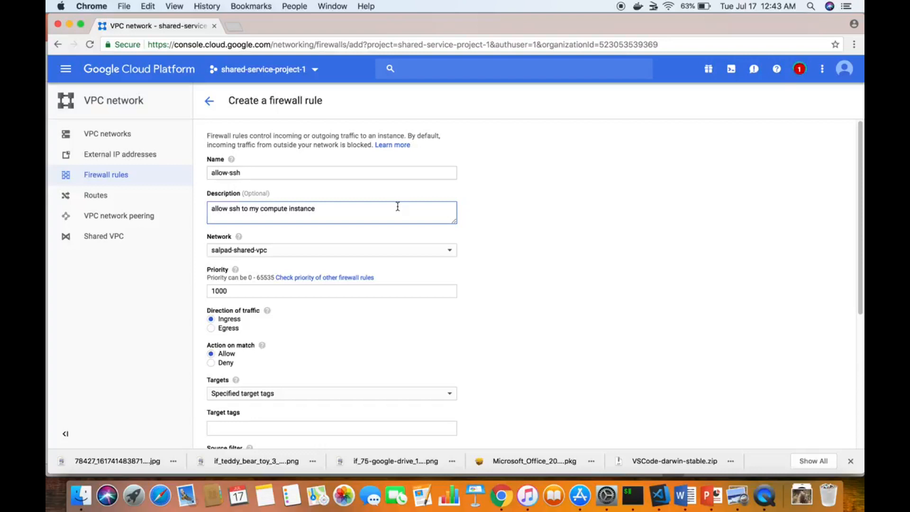
type("s")
Keep salpad-shared-vpc as the rule's network and set its targets to all instances in the network
left_click(377, 251)
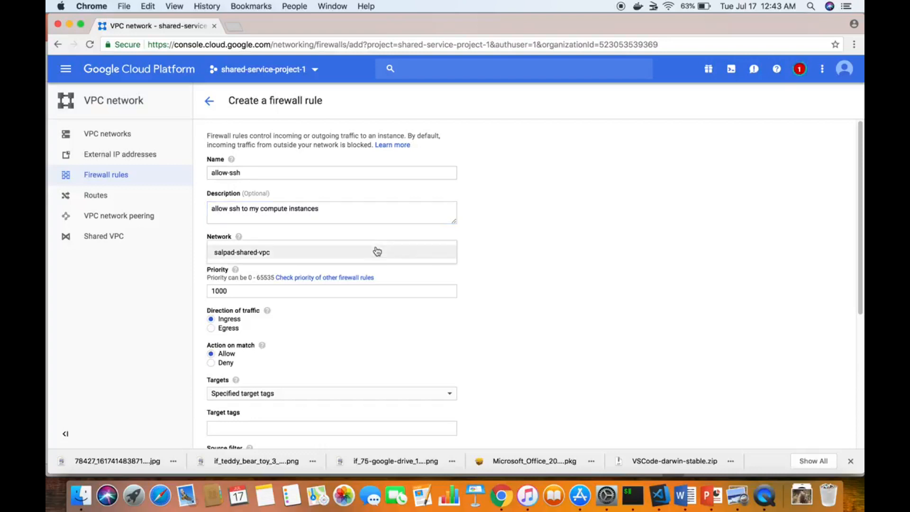
left_click(366, 290)
scroll(493, 301, "down", 3)
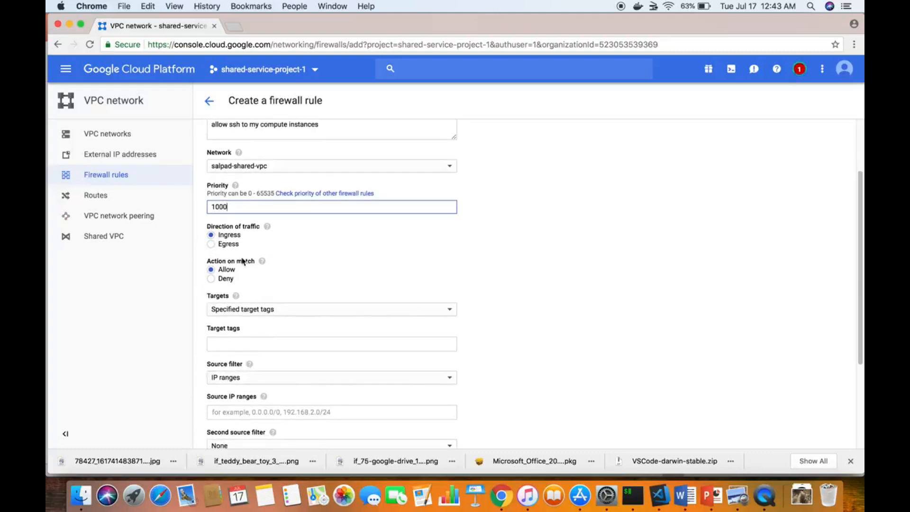
left_click(294, 312)
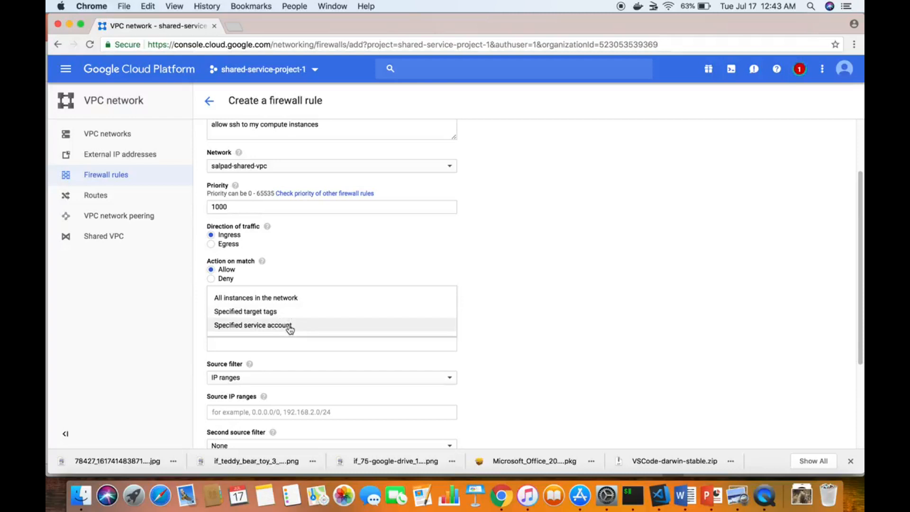
left_click(294, 298)
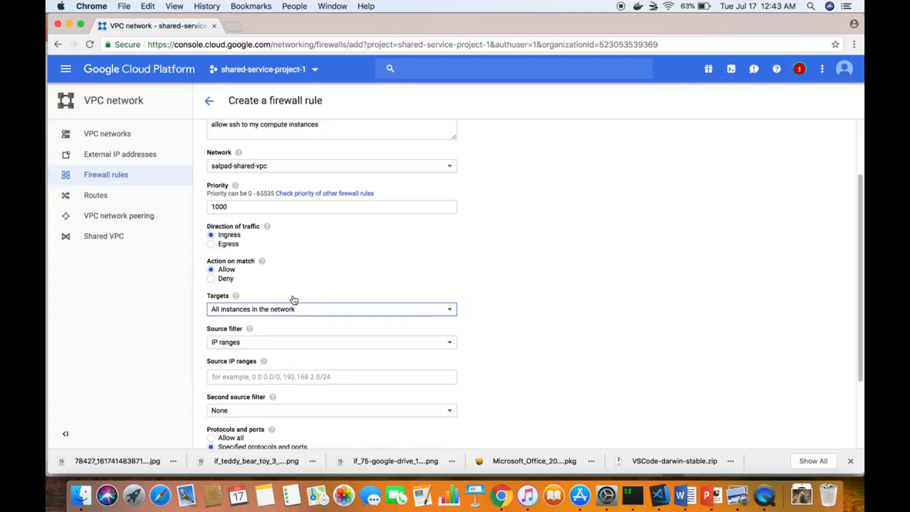
Enter 0.0.0.0/0 as the firewall rule's source IP range
scroll(507, 338, "down", 2)
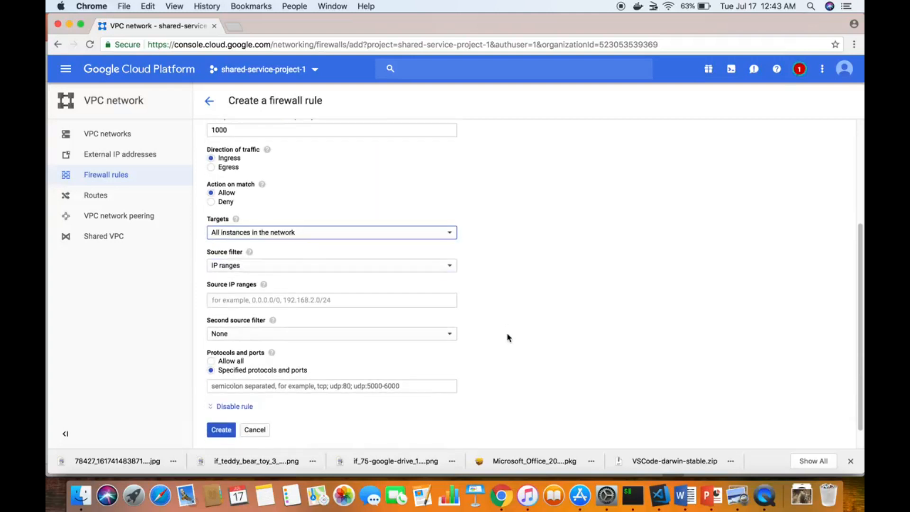
left_click(402, 301)
type("0")
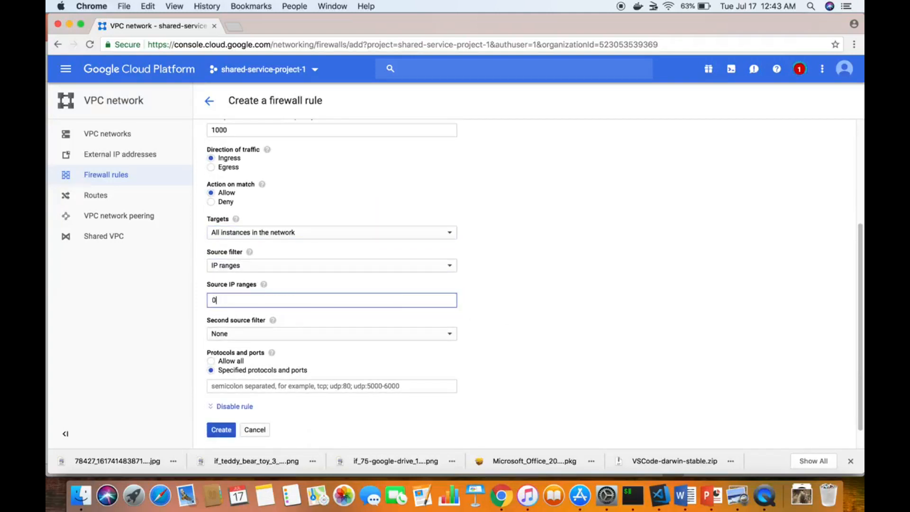
type(".0.0.0/0")
Search Google for "what is my ip" in a new browser tab and copy the public IP address
left_click(237, 24)
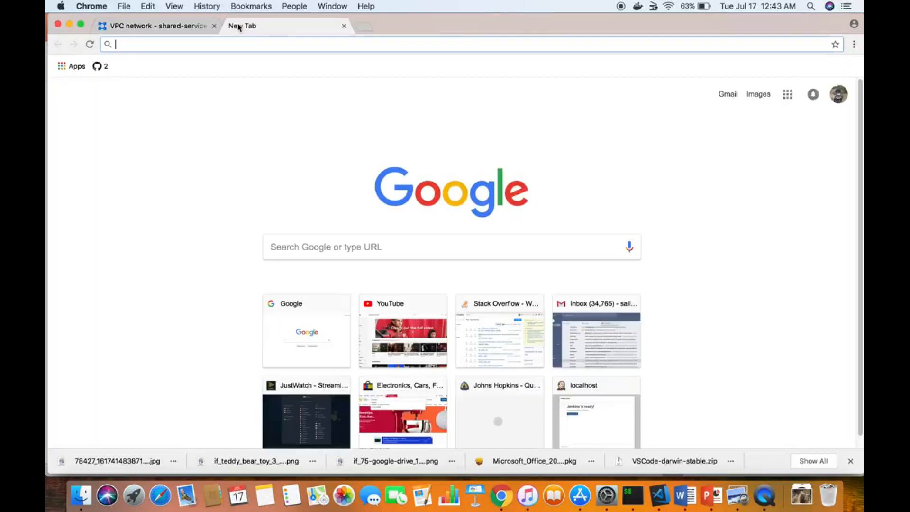
type("what is")
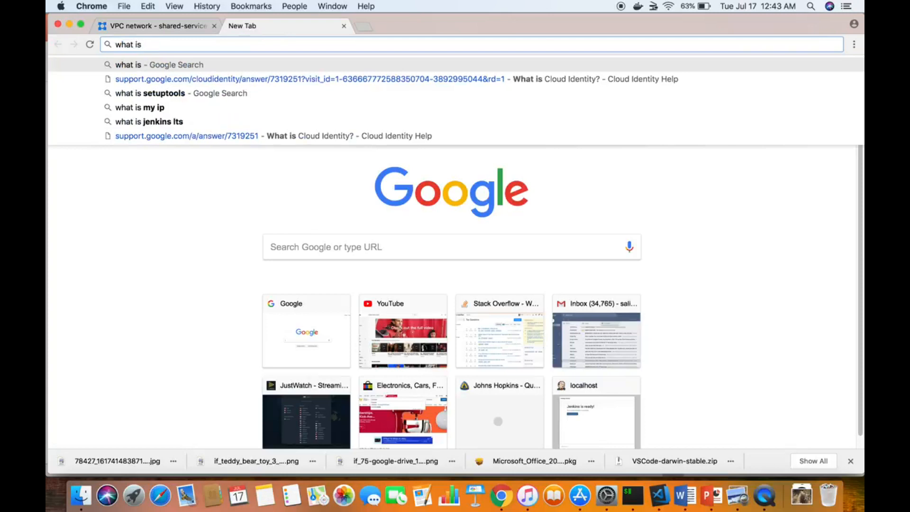
key("Down")
key("Down")
key("Down")
key("Return")
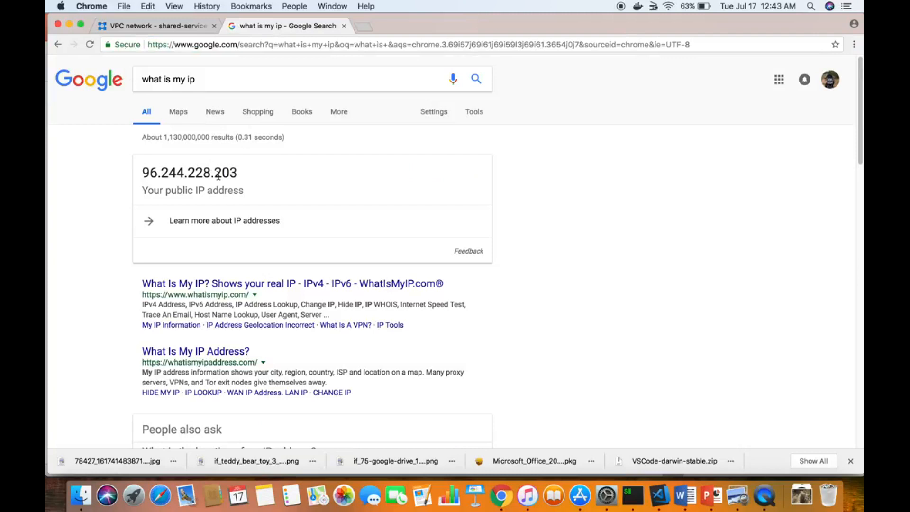
double_click(218, 175)
key("super+c")
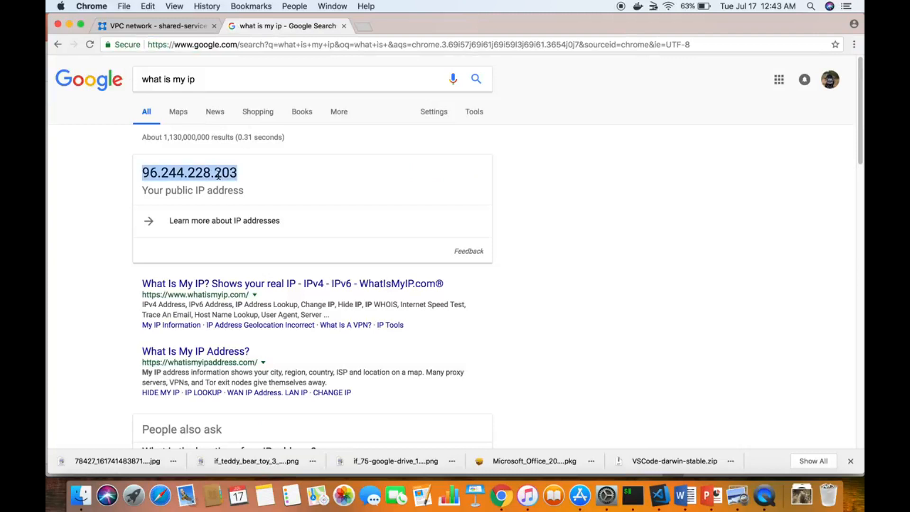
Return to the firewall rule and replace its source IP range with the copied public IP address followed by /32
left_click(172, 26)
key("BackSpace")
key("BackSpace")
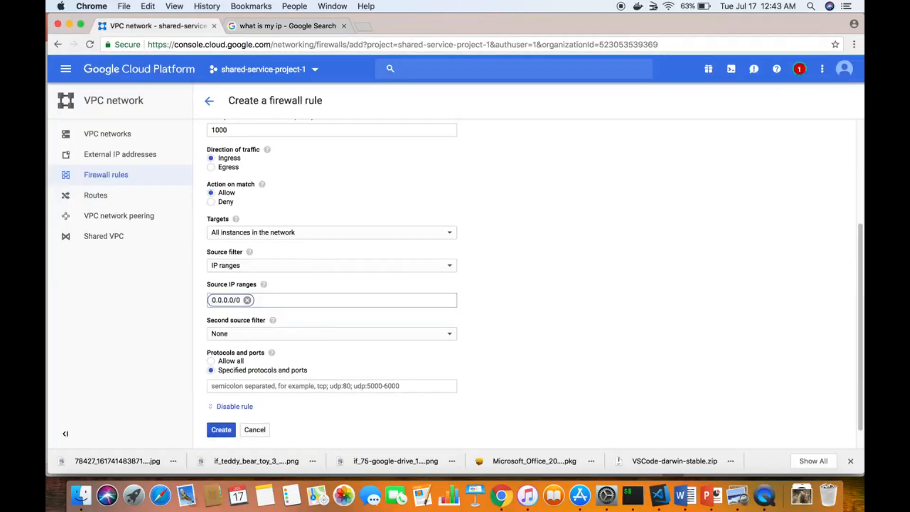
key("super+v")
type("/32")
scroll(475, 319, "down", 2)
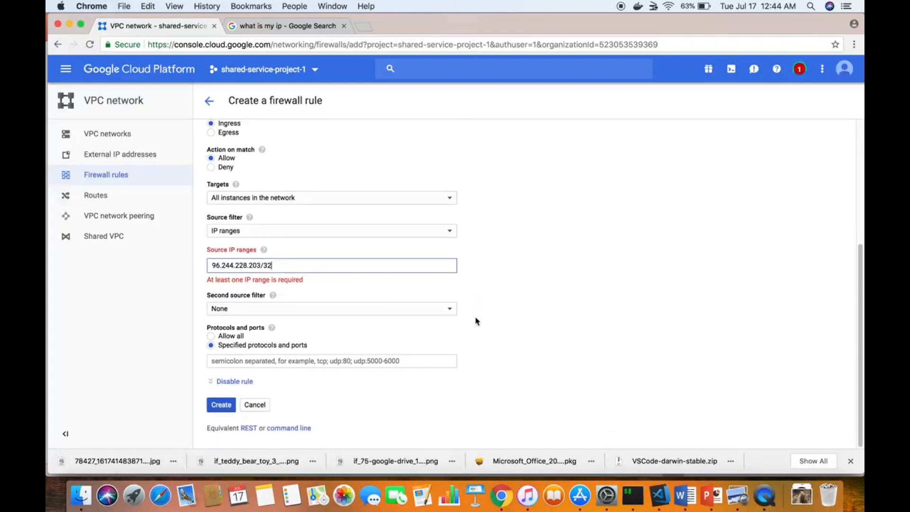
key("Return")
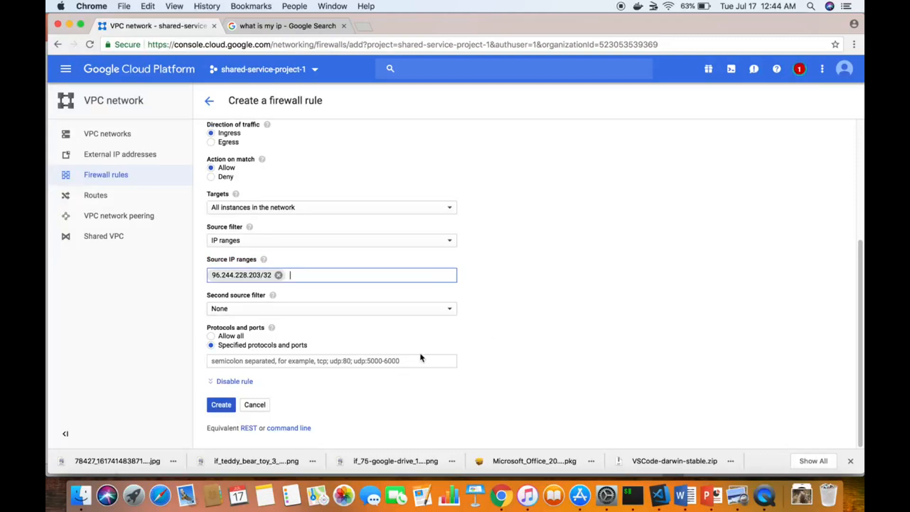
Limit the rule to tcp:22, create it, and close the IP lookup tab
left_click(324, 361)
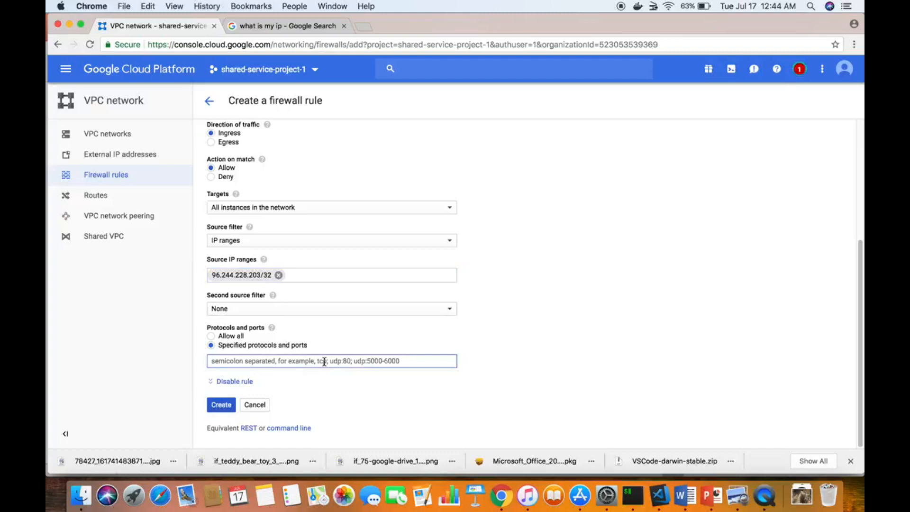
type("tcp:22")
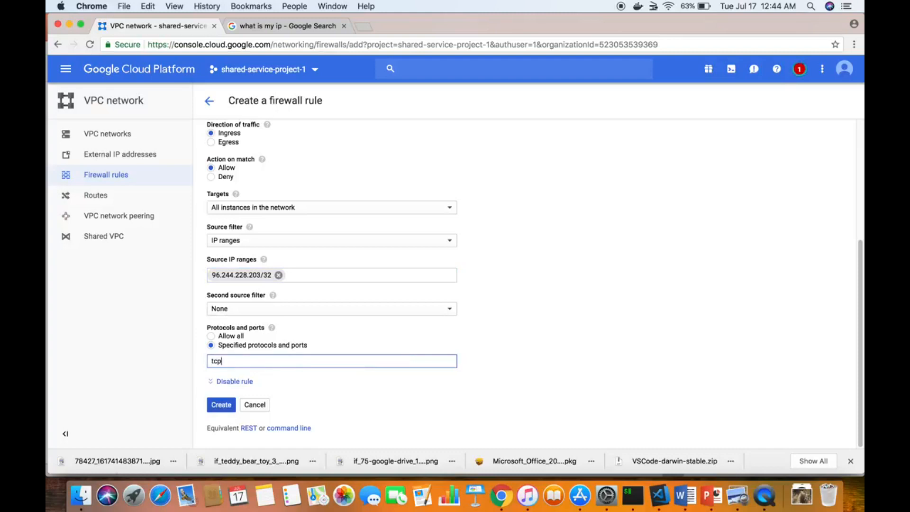
left_click(225, 404)
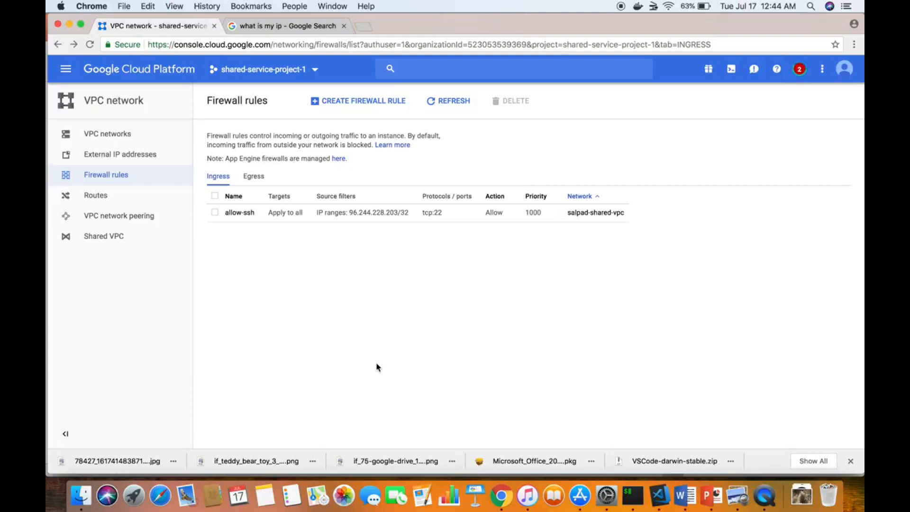
left_click(343, 26)
Switch to app-1-project and delete its default VPC network
left_click(235, 70)
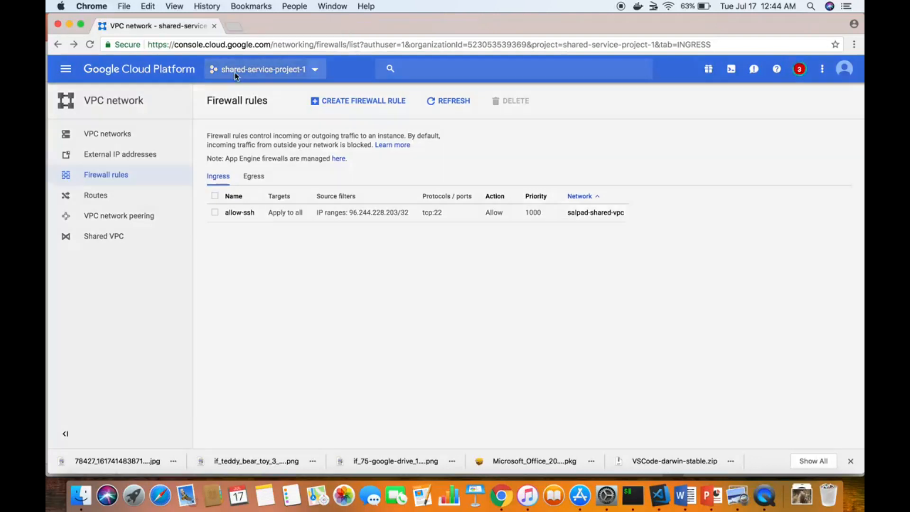
left_click(301, 229)
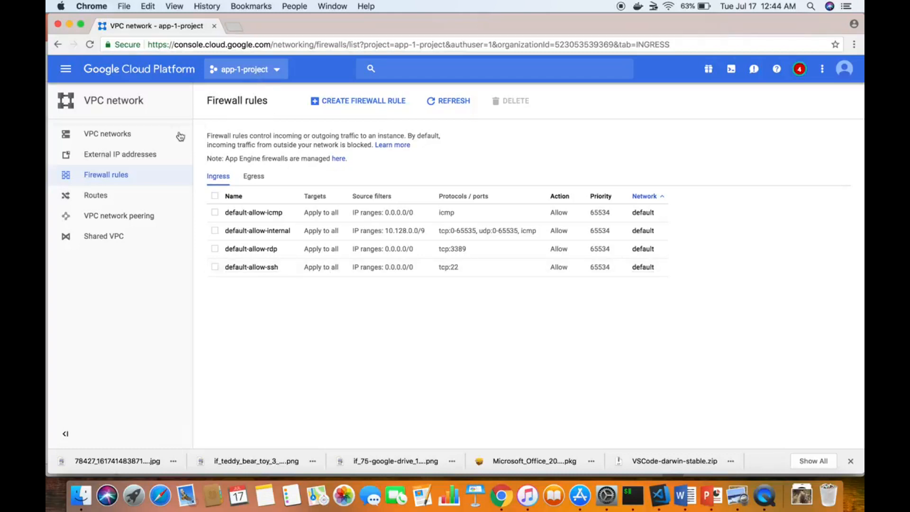
left_click(152, 137)
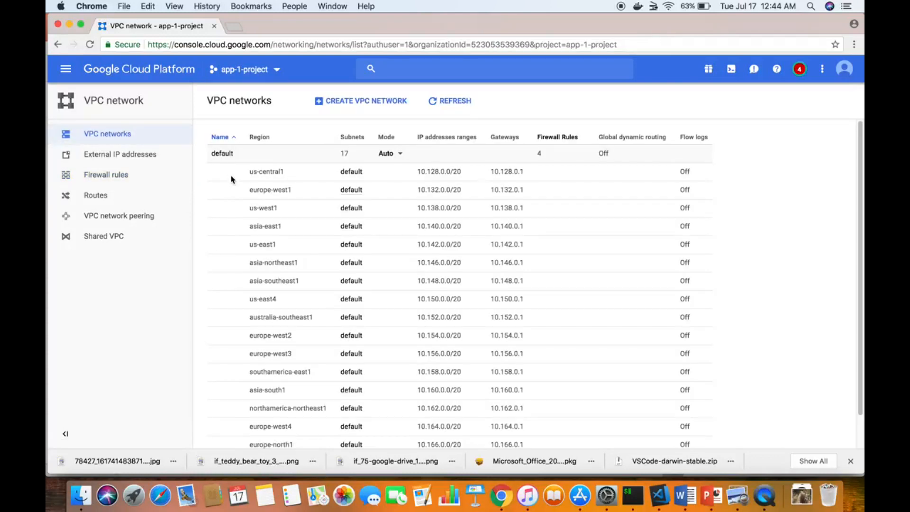
left_click(223, 154)
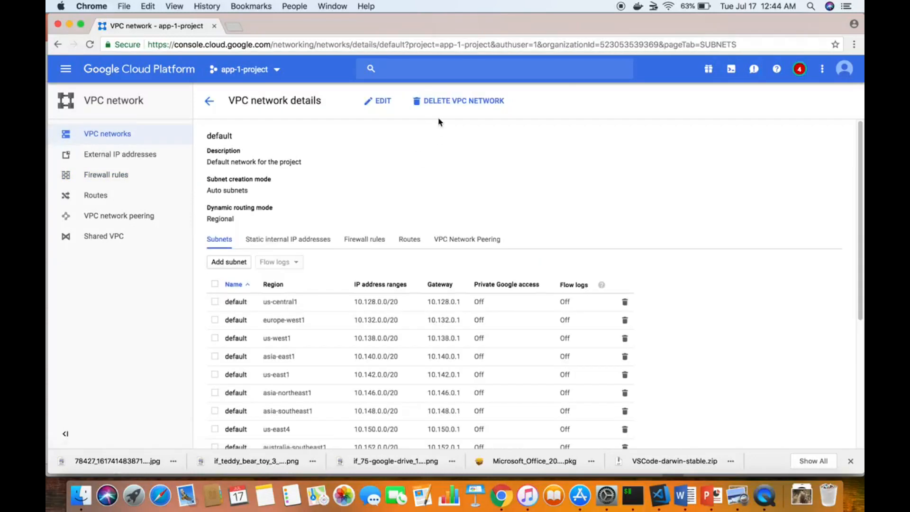
left_click(438, 101)
left_click(591, 285)
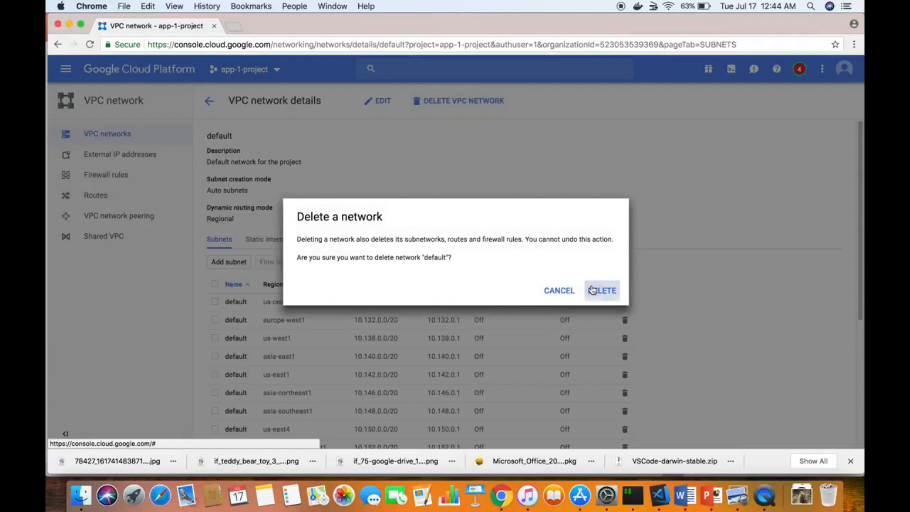
Switch to app-2-project and delete its default VPC network
left_click(271, 70)
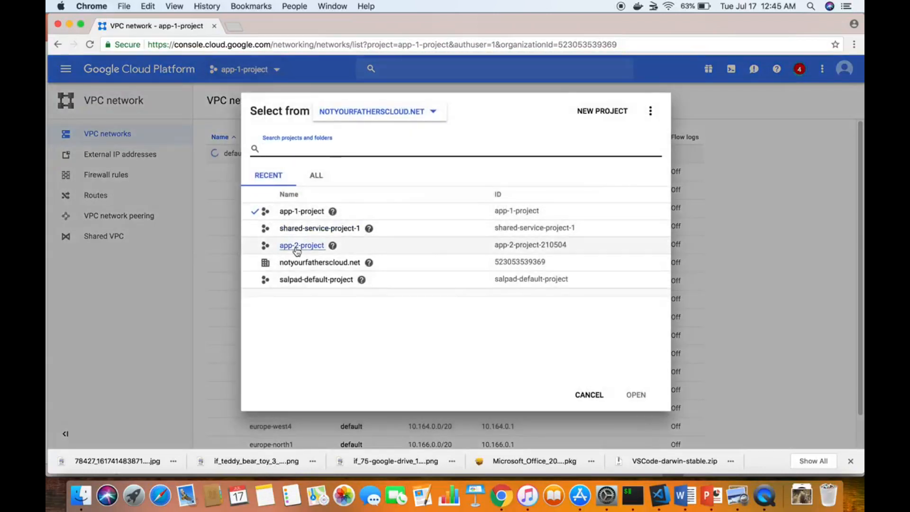
left_click(297, 251)
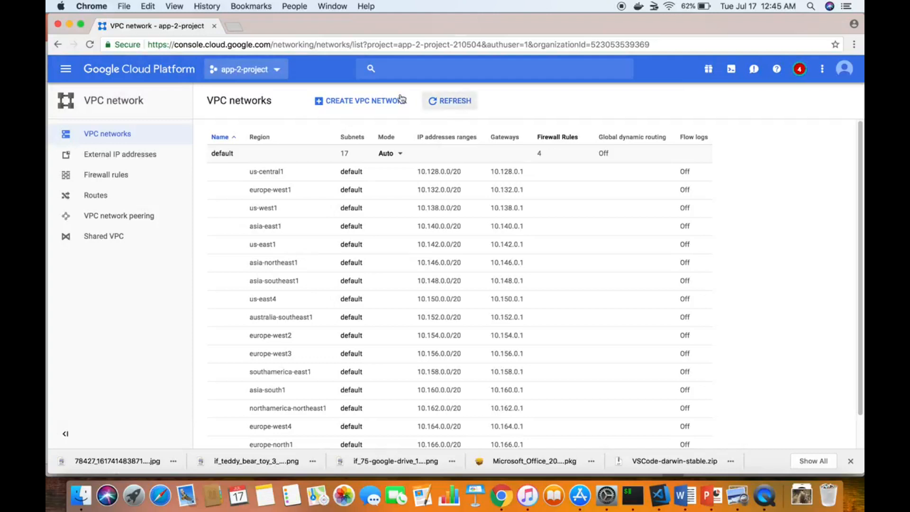
left_click(226, 154)
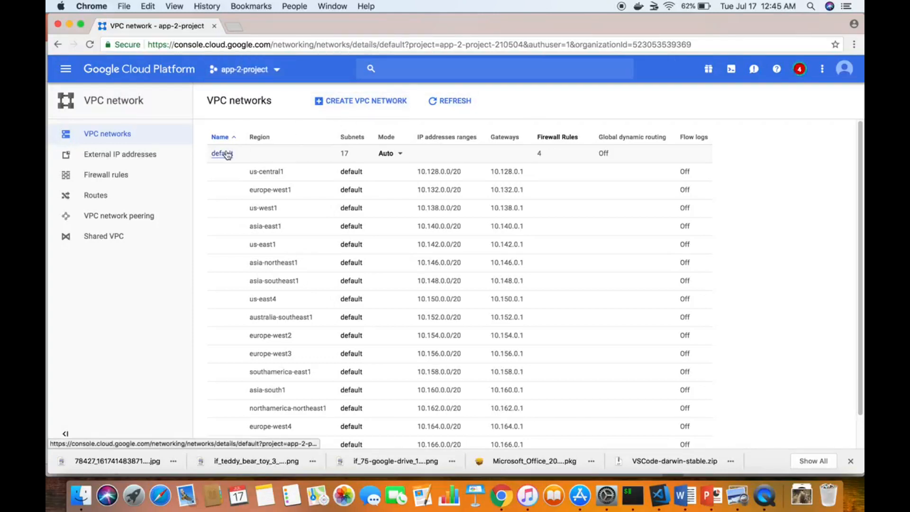
left_click(495, 102)
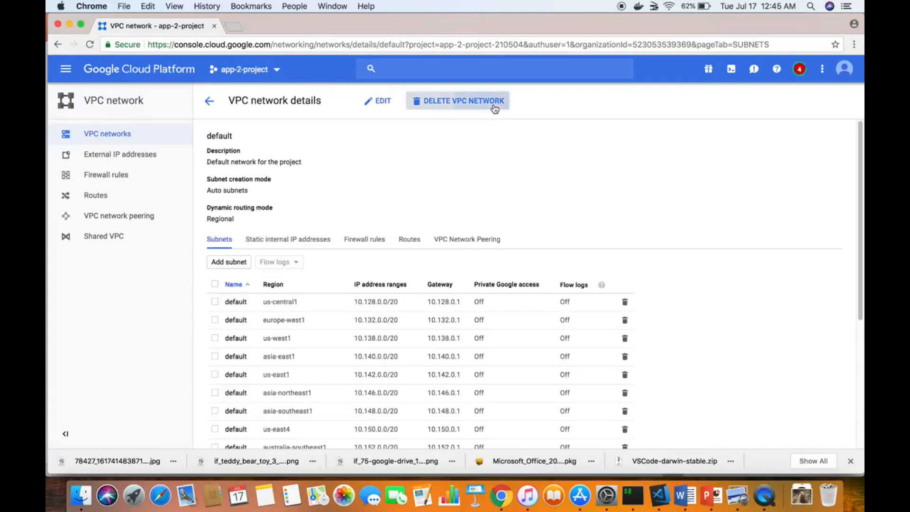
left_click(582, 287)
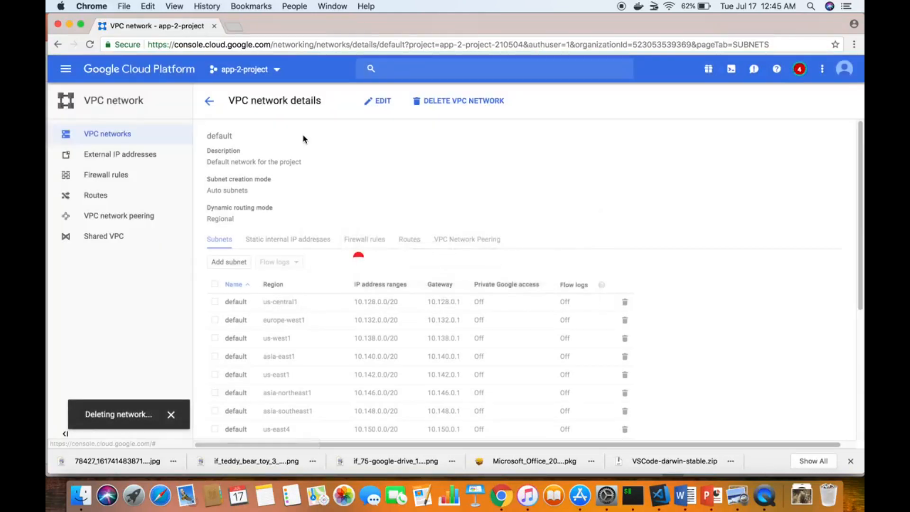
Open the Compute Engine VM instances page for app-2-project
left_click(68, 74)
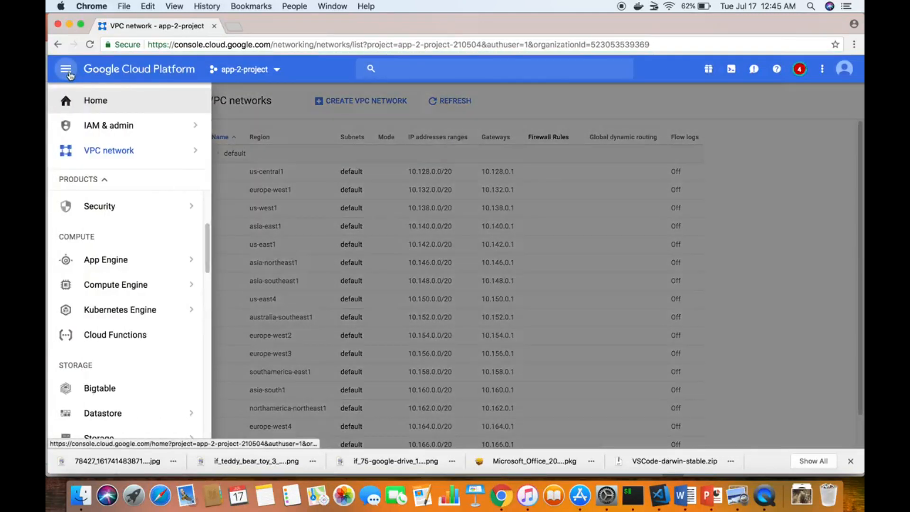
scroll(124, 282, "down", 5)
scroll(124, 284, "down", 6)
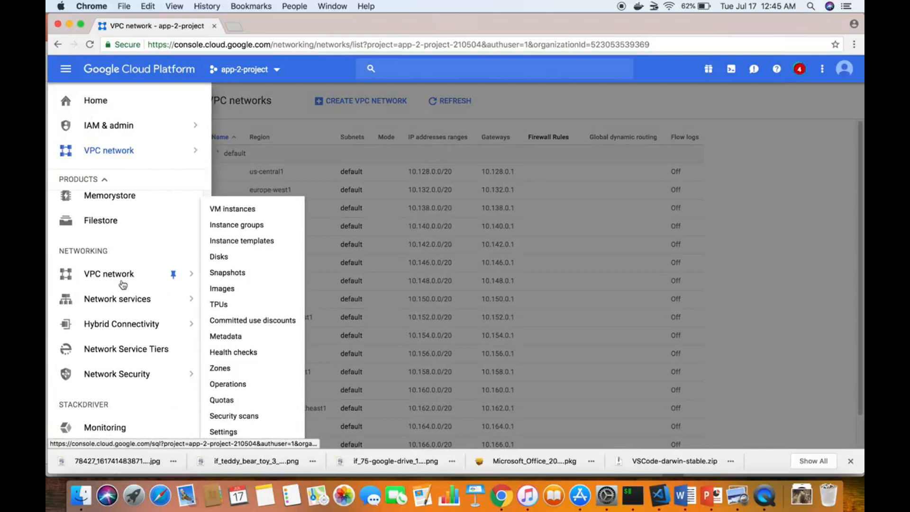
scroll(124, 284, "up", 5)
scroll(123, 284, "up", 5)
scroll(123, 284, "down", 6)
scroll(123, 284, "up", 5)
scroll(123, 285, "up", 5)
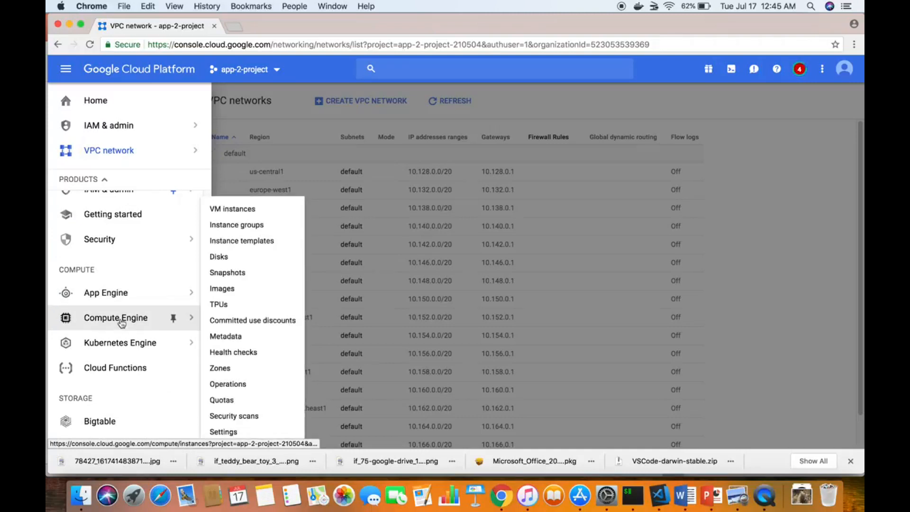
left_click(122, 315)
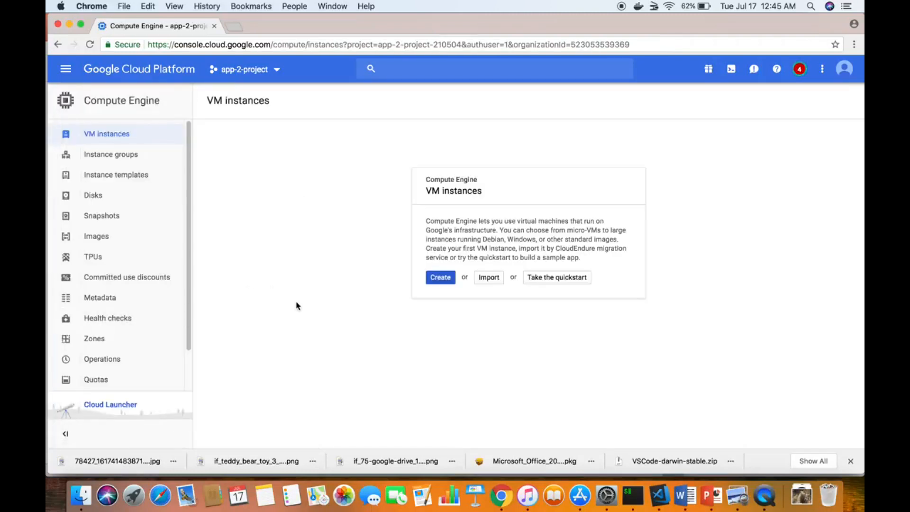
left_click(247, 69)
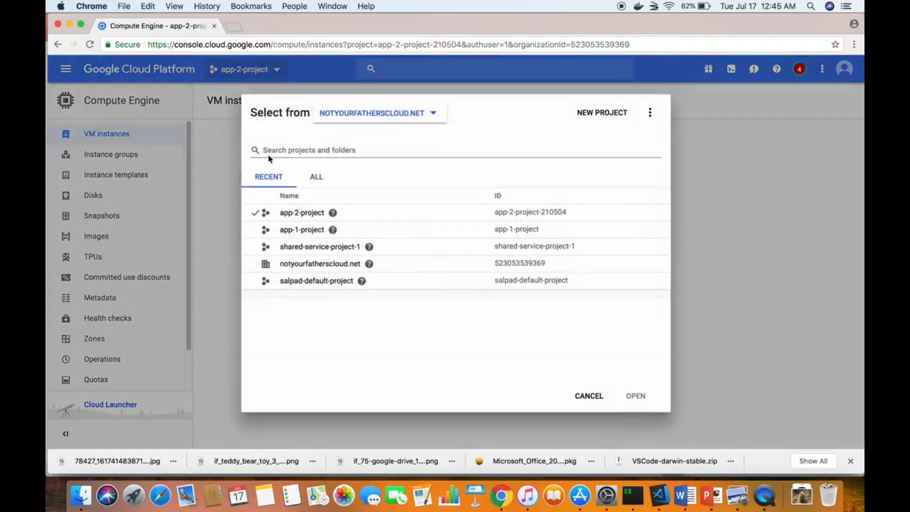
left_click(310, 228)
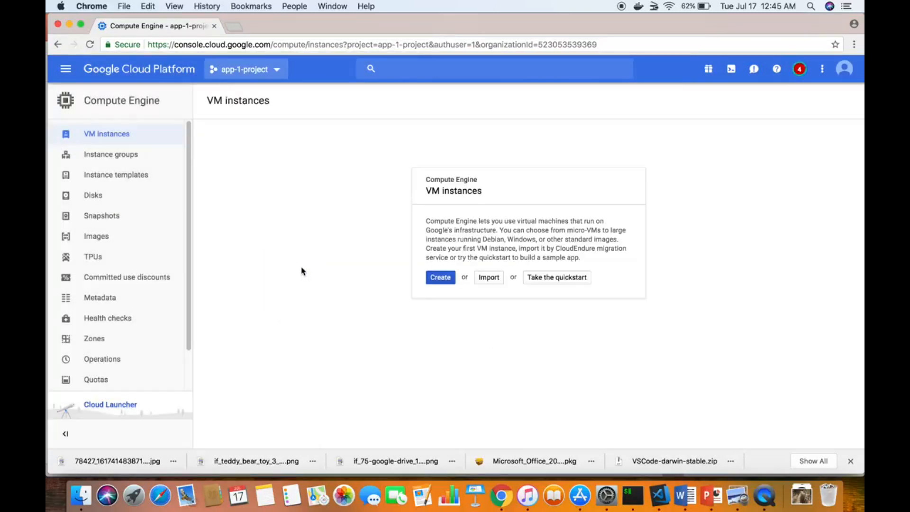
left_click(66, 69)
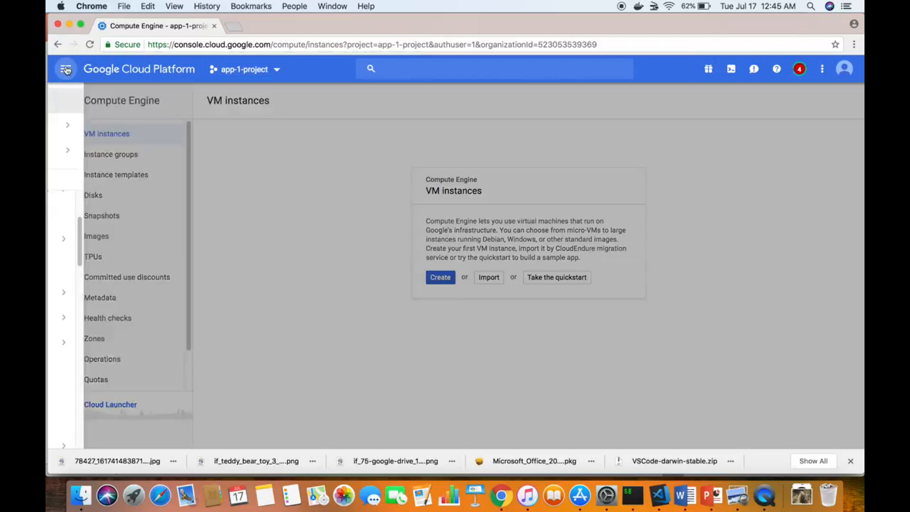
Switch to shared-service-project-1 and open the details of the salpad-shared-vpc network
left_click(244, 69)
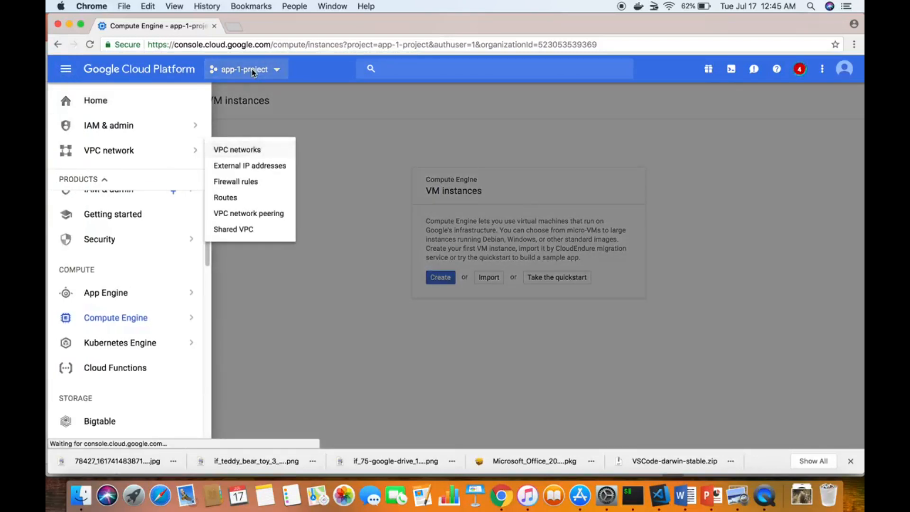
left_click(311, 246)
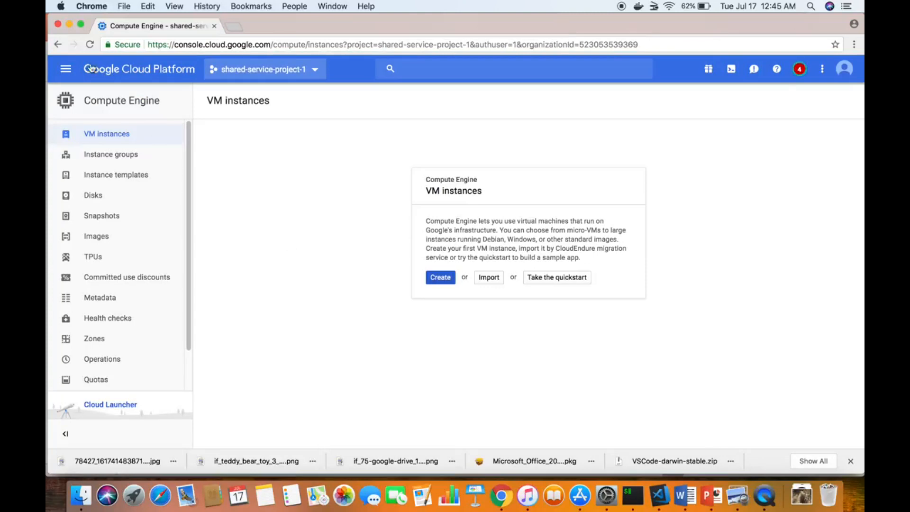
left_click(65, 69)
mouse_move(140, 251)
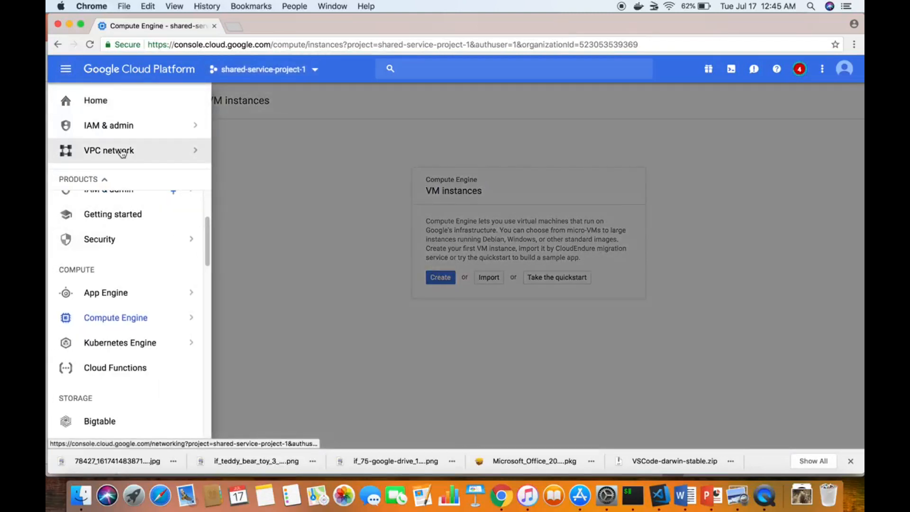
left_click(114, 151)
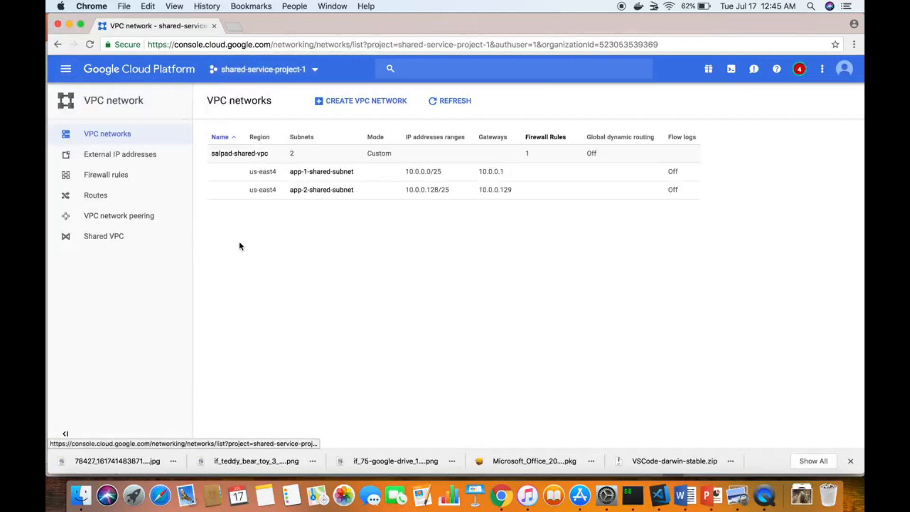
left_click(260, 154)
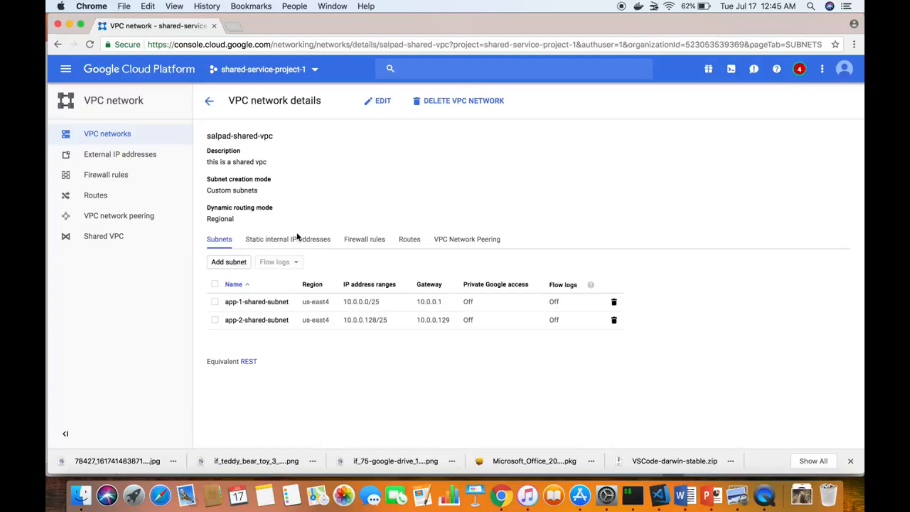
Start attaching projects to the Shared VPC host, selecting only app-1-project and app-2-project
left_click(122, 235)
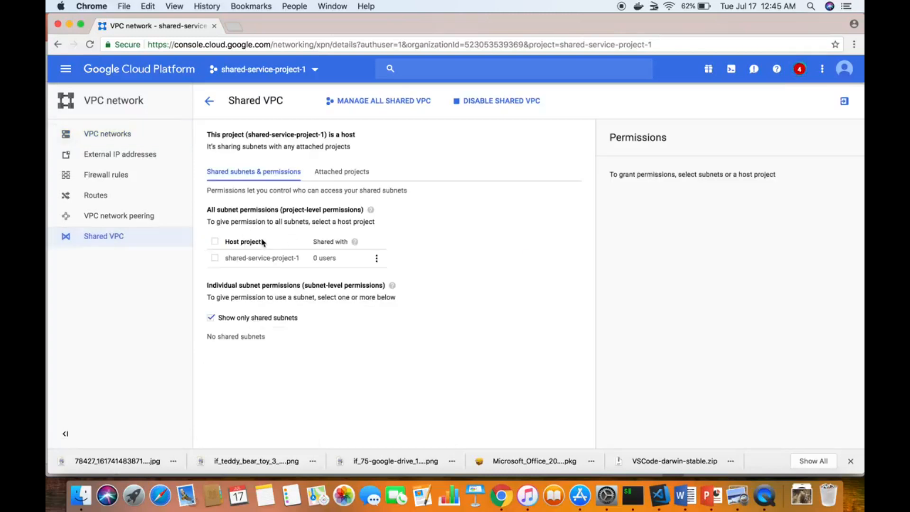
left_click(356, 175)
left_click(246, 235)
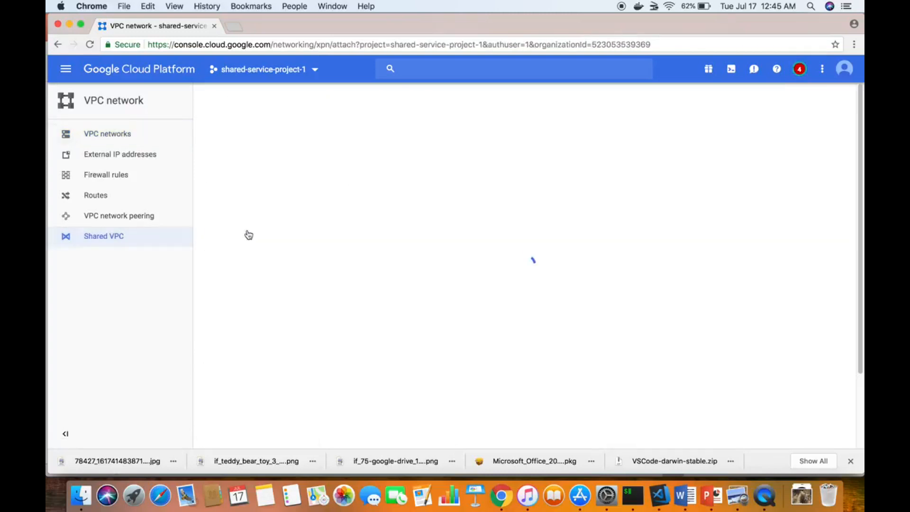
left_click(215, 204)
left_click(215, 221)
left_click(215, 241)
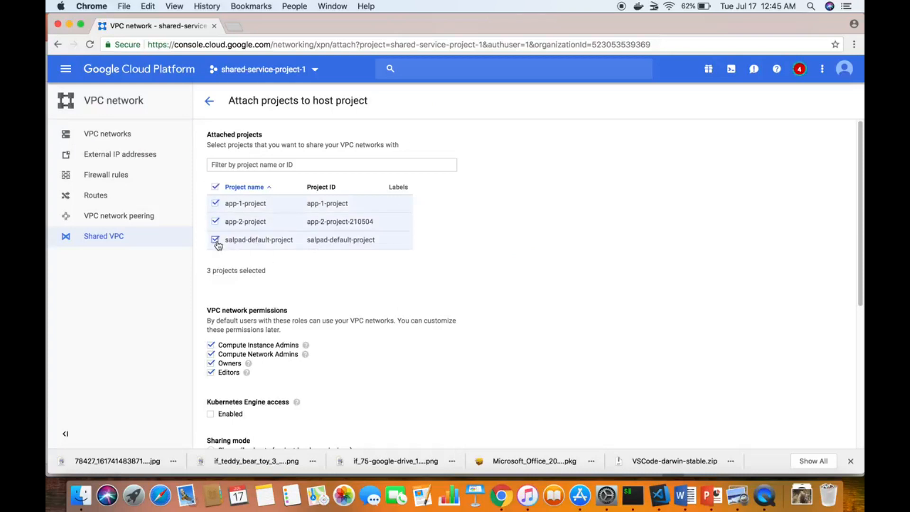
left_click(217, 242)
Share app-1-shared-subnet and app-2-shared-subnet with the selected projects and save the attachment
scroll(421, 296, "down", 5)
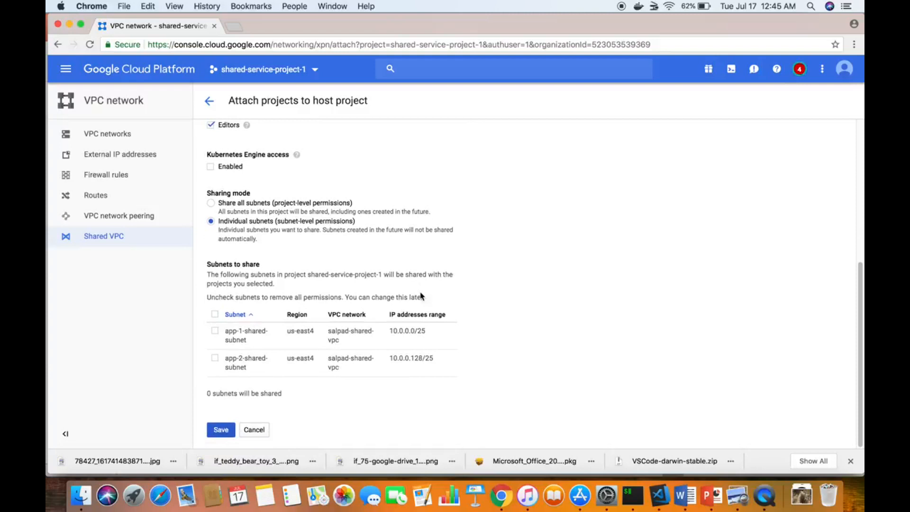
left_click(215, 358)
left_click(215, 331)
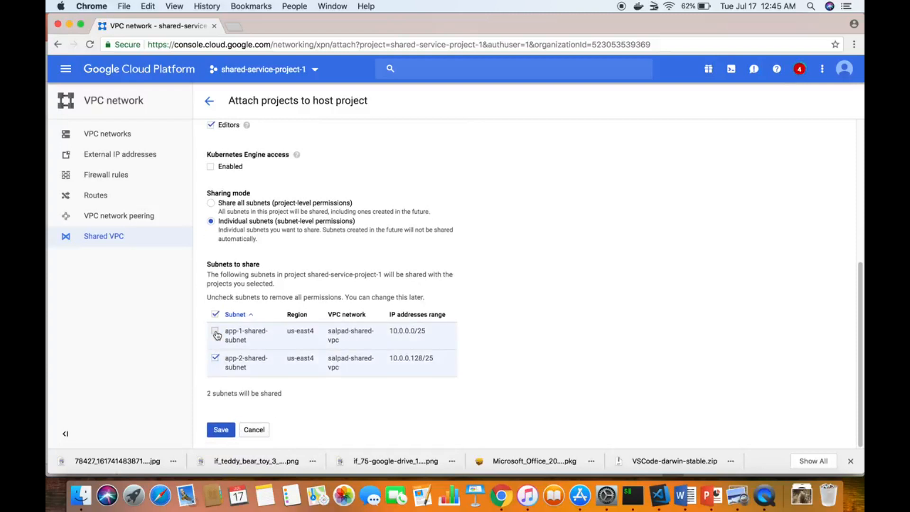
left_click(220, 429)
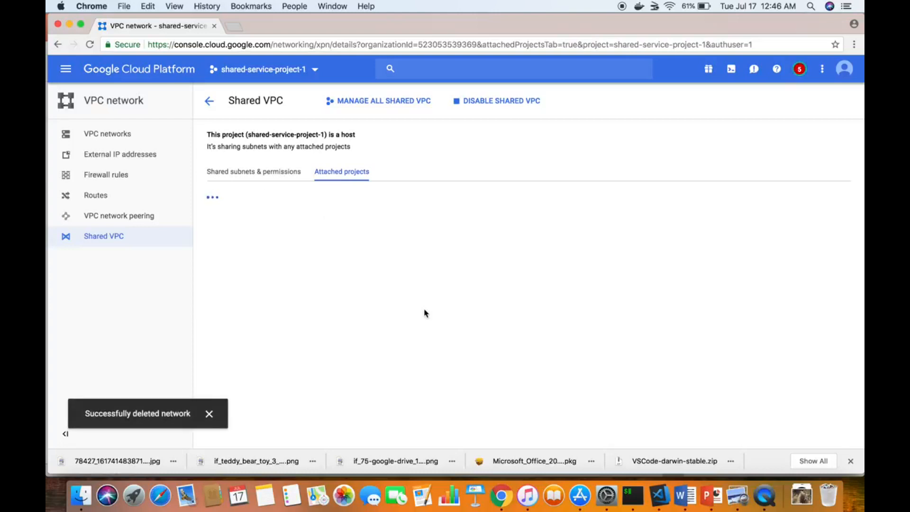
left_click(217, 419)
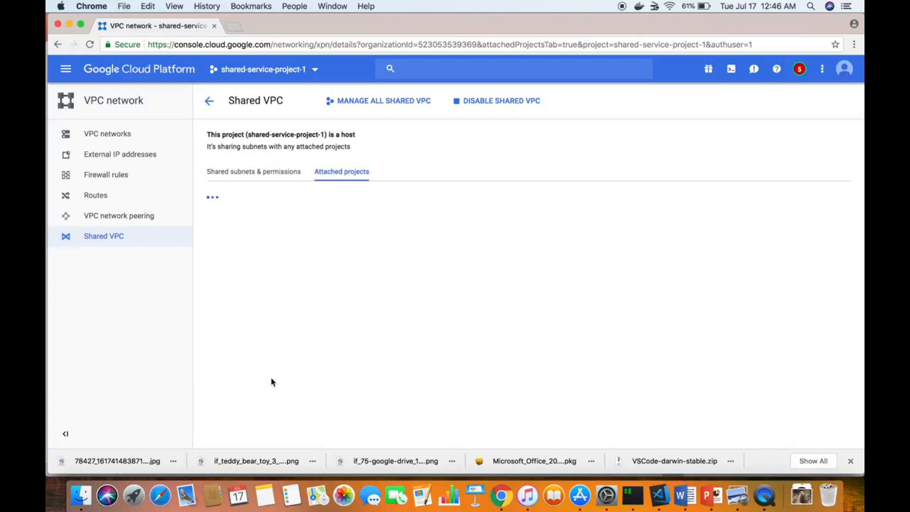
Check the attachment's progress in the notifications and review the attached projects and shared subnets
left_click(800, 75)
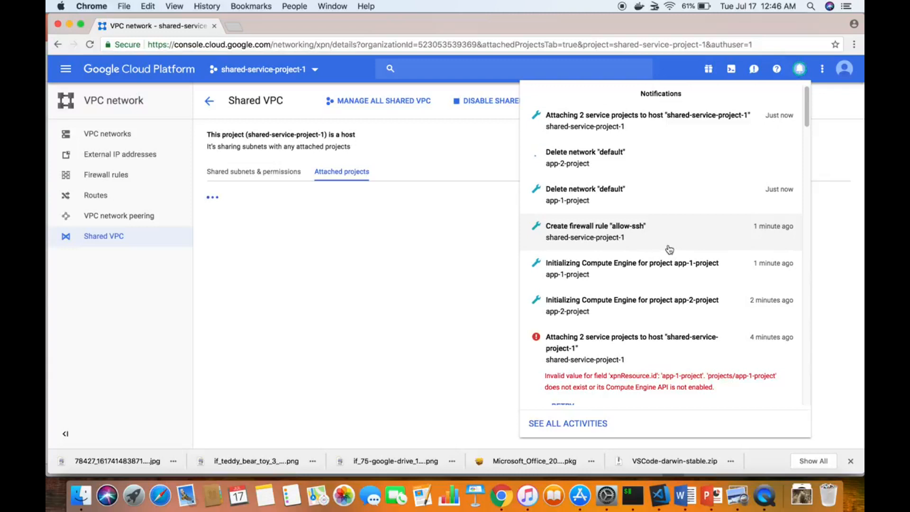
left_click(352, 353)
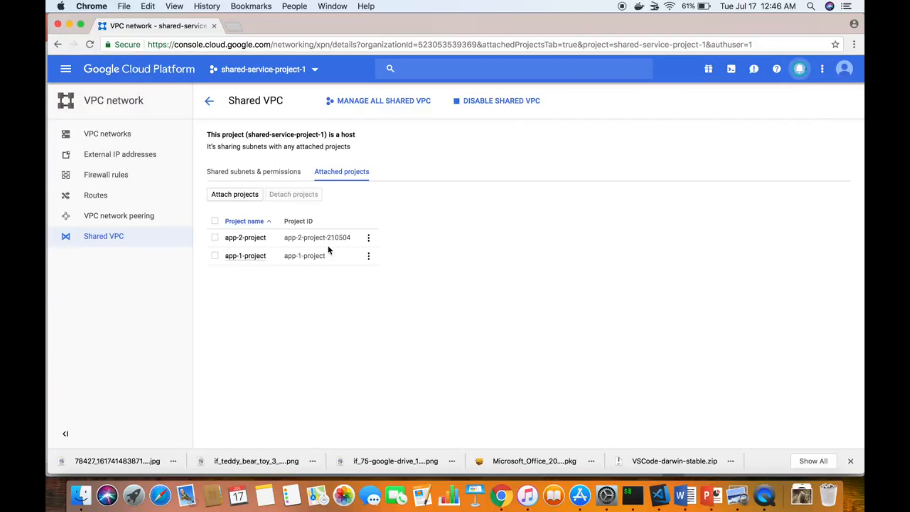
left_click(272, 173)
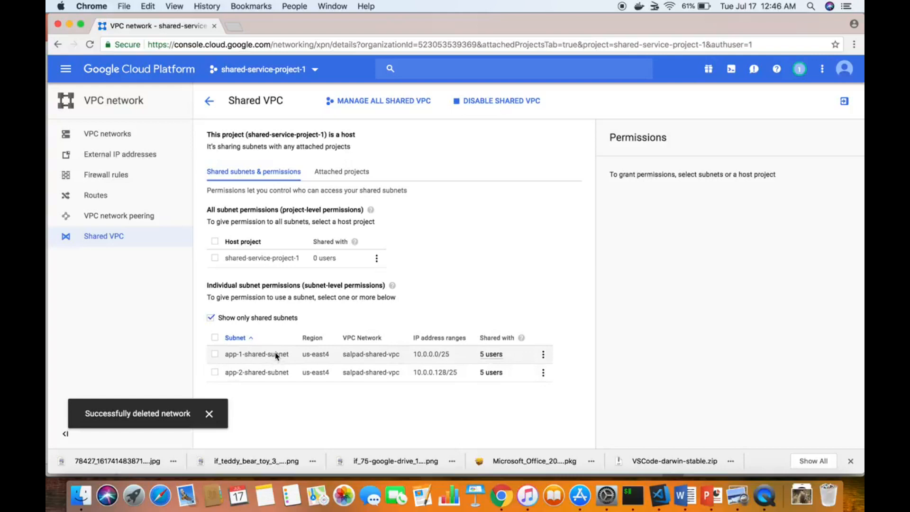
left_click(211, 318)
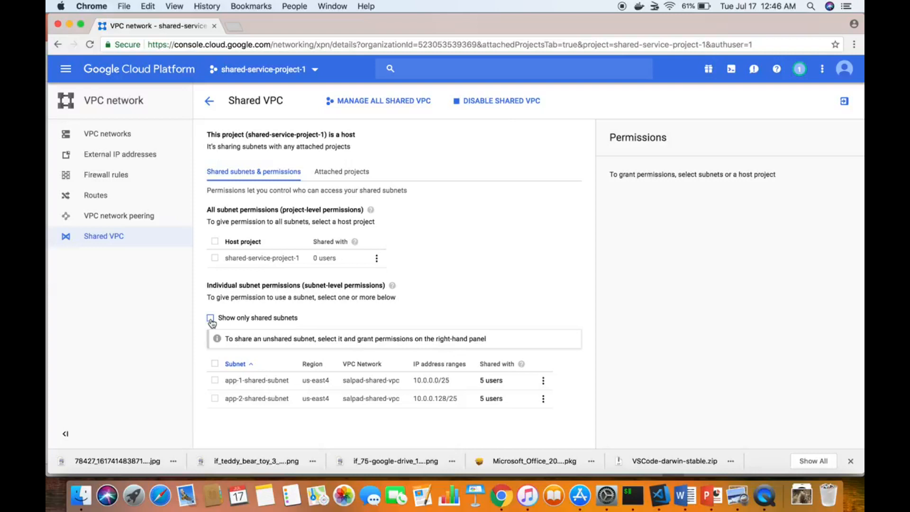
left_click(211, 318)
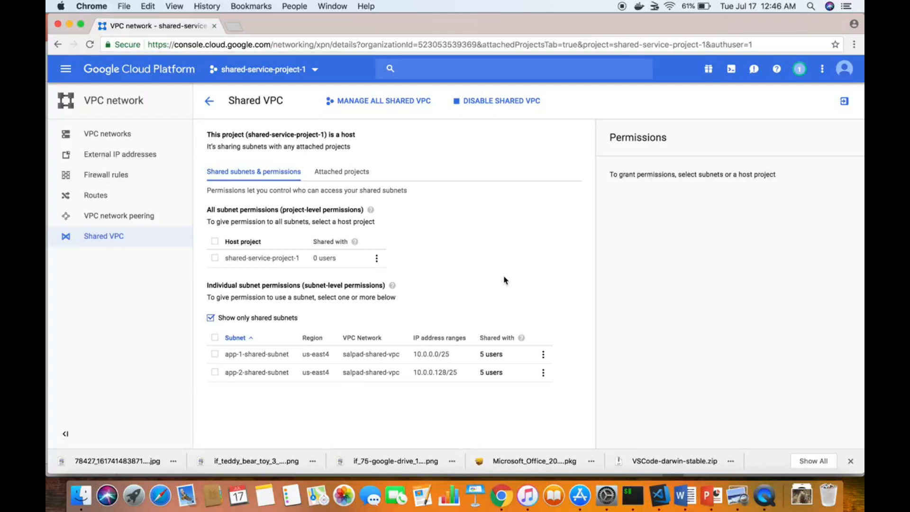
Review the Compute Network User members in the subnet-level permissions of app-1-shared-subnet, and hide the permissions
left_click(543, 354)
left_click(517, 372)
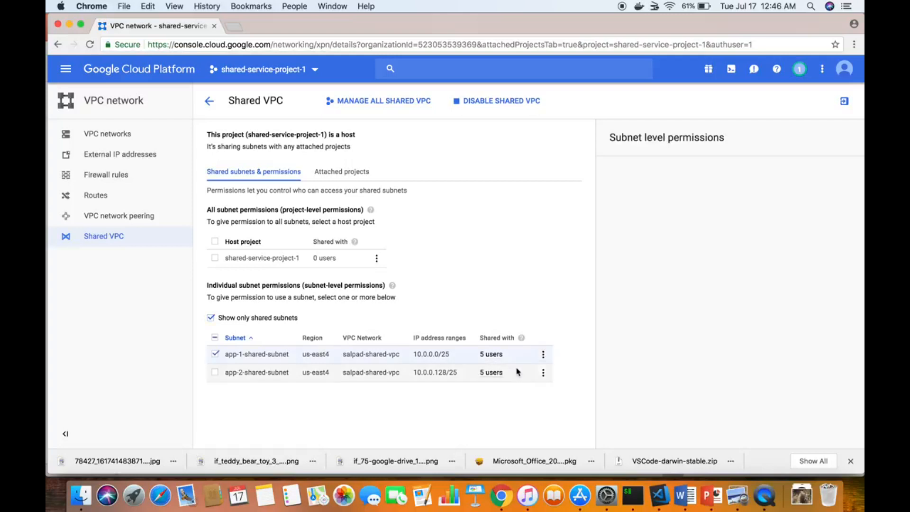
scroll(617, 343, "down", 3)
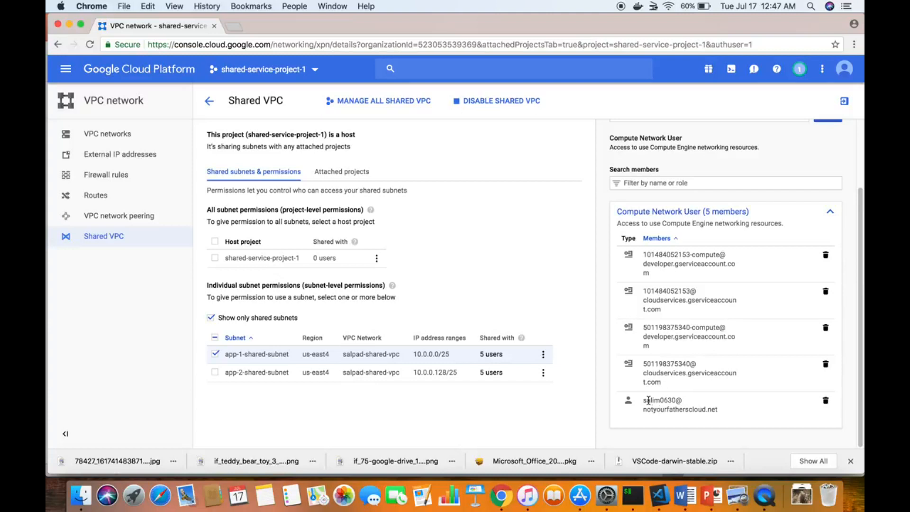
left_click_drag(644, 400, 667, 411)
left_click(666, 411)
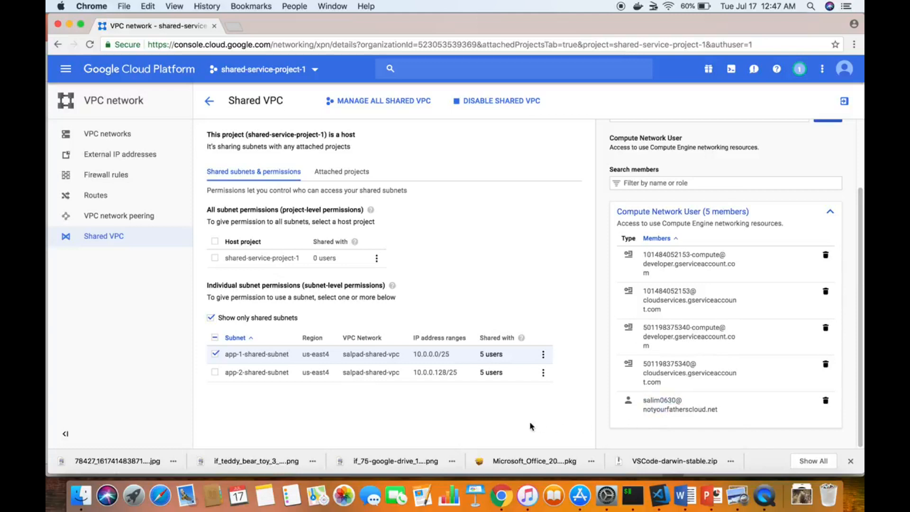
left_click(843, 101)
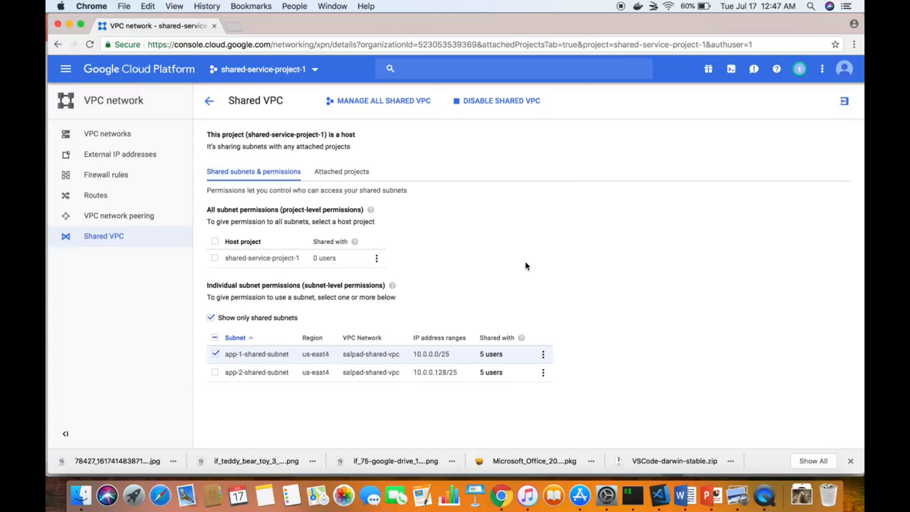
Review the firewall rules and routes of shared-service-project-1
left_click(116, 176)
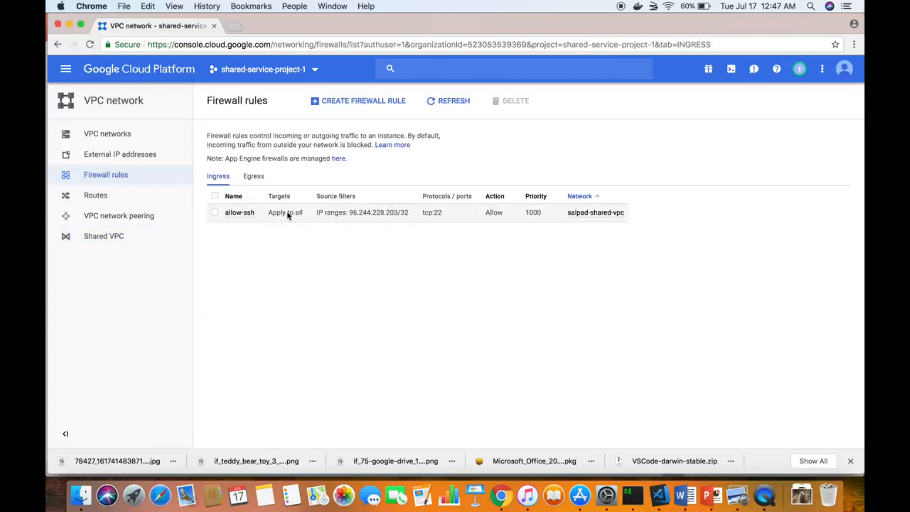
left_click(142, 201)
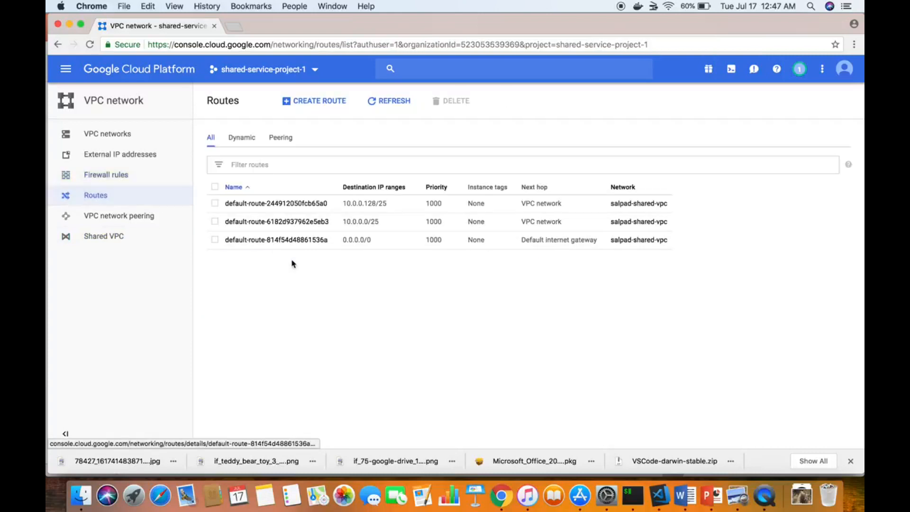
left_click_drag(377, 244, 345, 244)
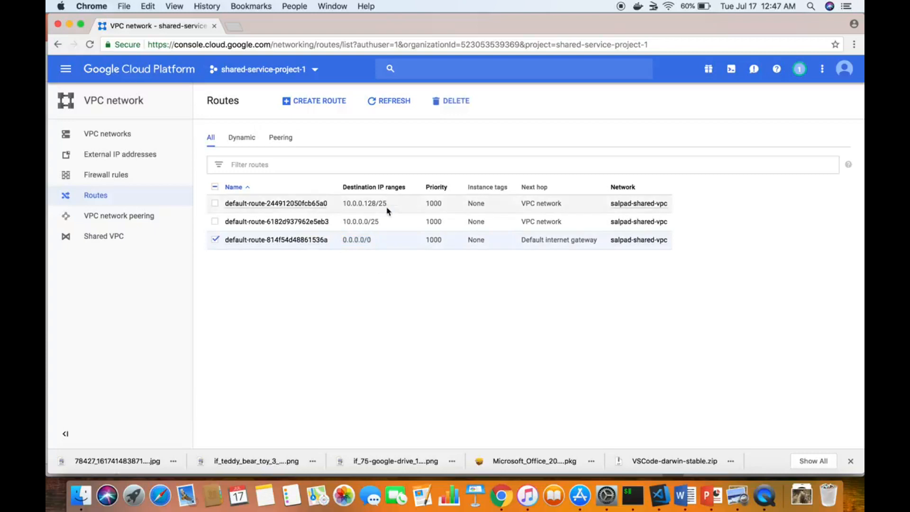
left_click(402, 243)
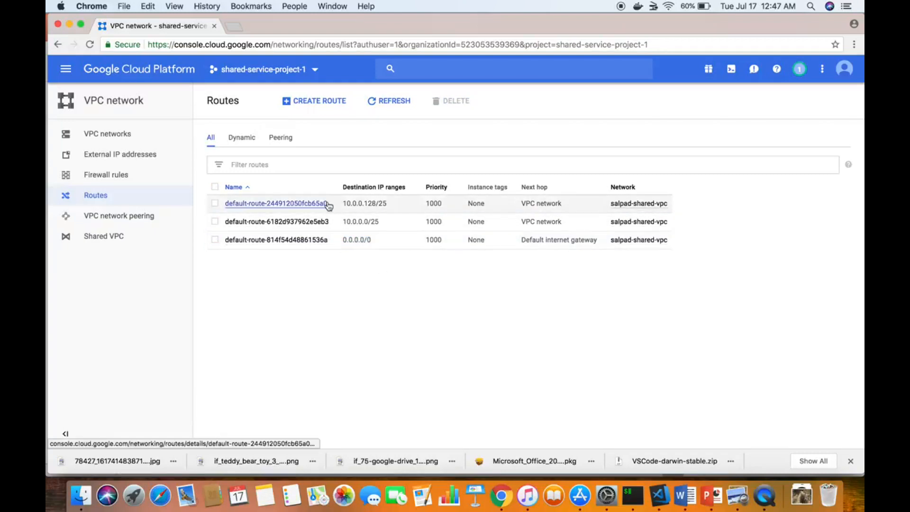
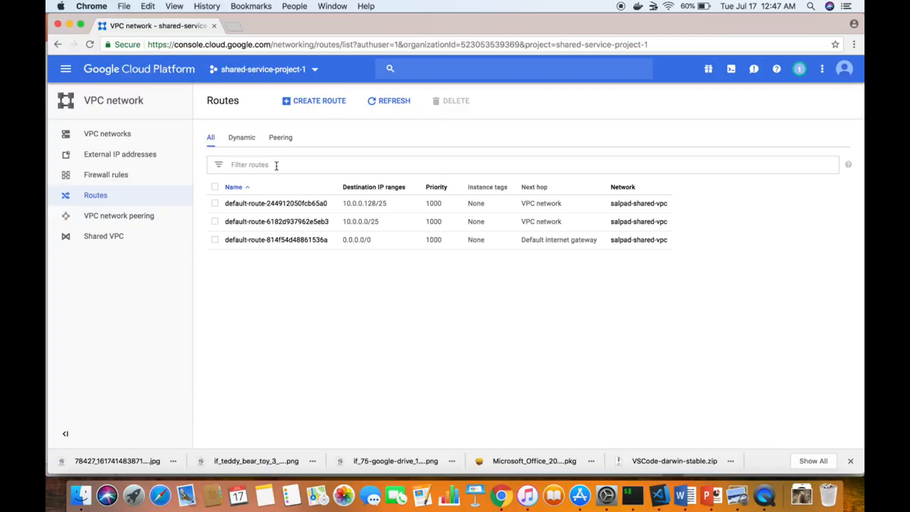
Switch to app-1-project and review its VPC networks and the host project and subnets shared with it
left_click(265, 69)
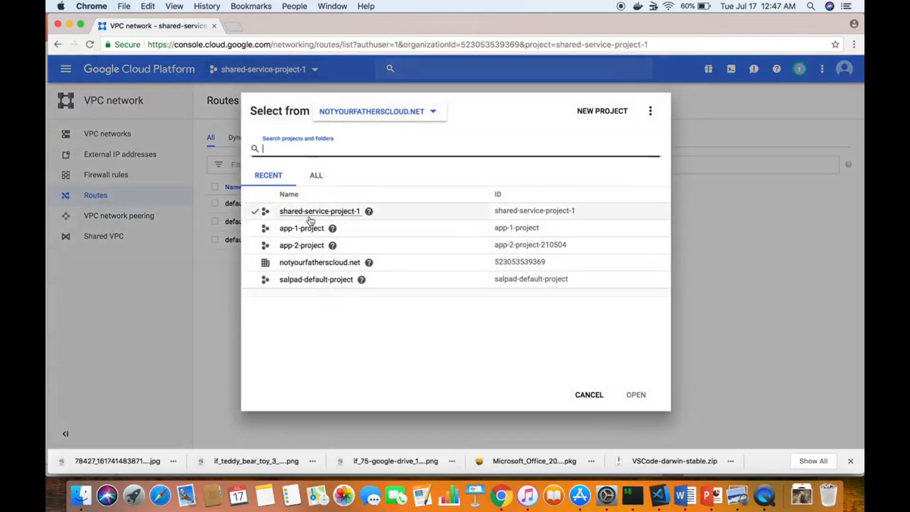
left_click(306, 230)
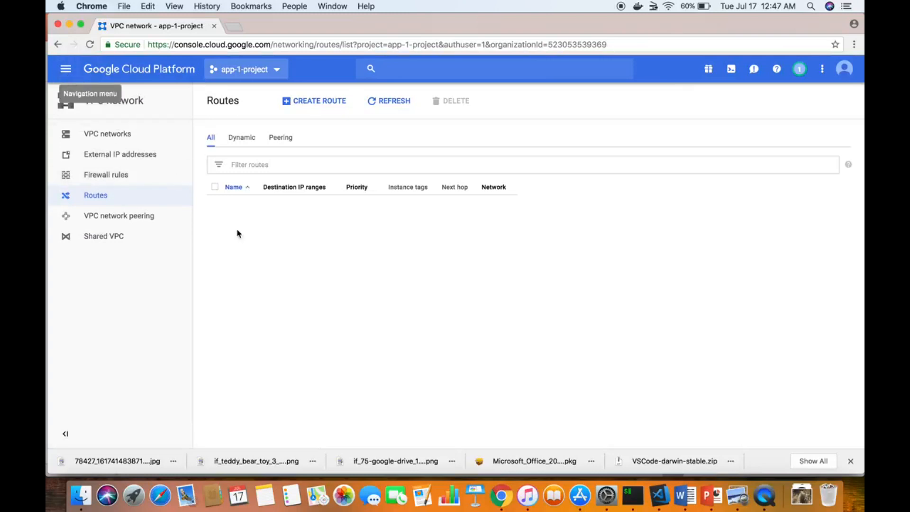
left_click(142, 133)
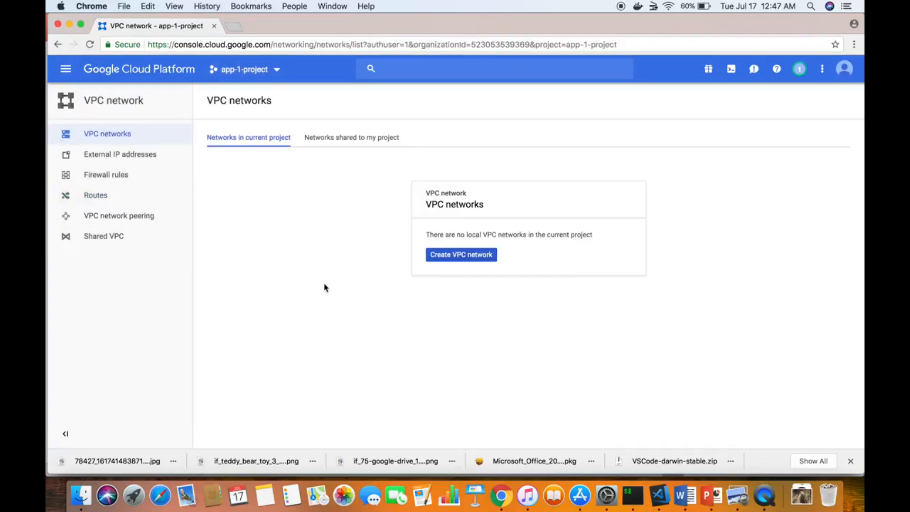
left_click(142, 241)
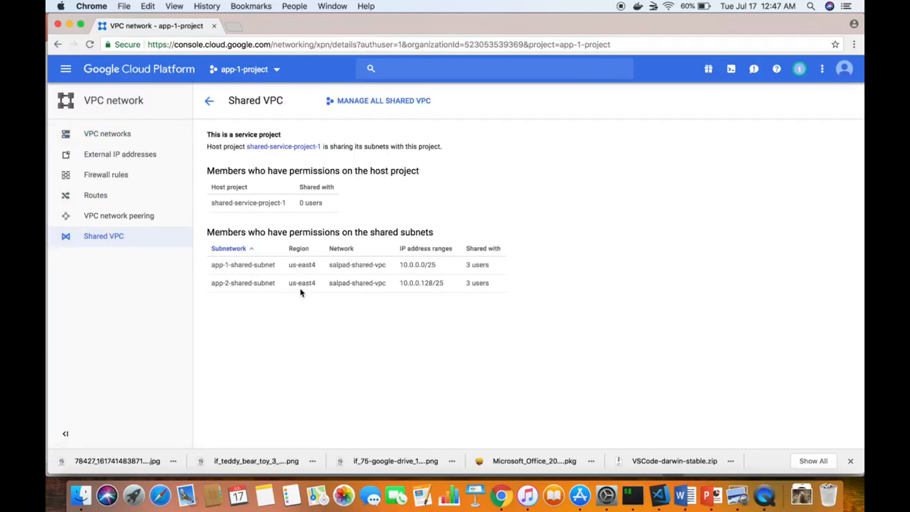
left_click_drag(289, 204, 211, 203)
left_click(214, 234)
left_click_drag(212, 266, 274, 283)
left_click(273, 283)
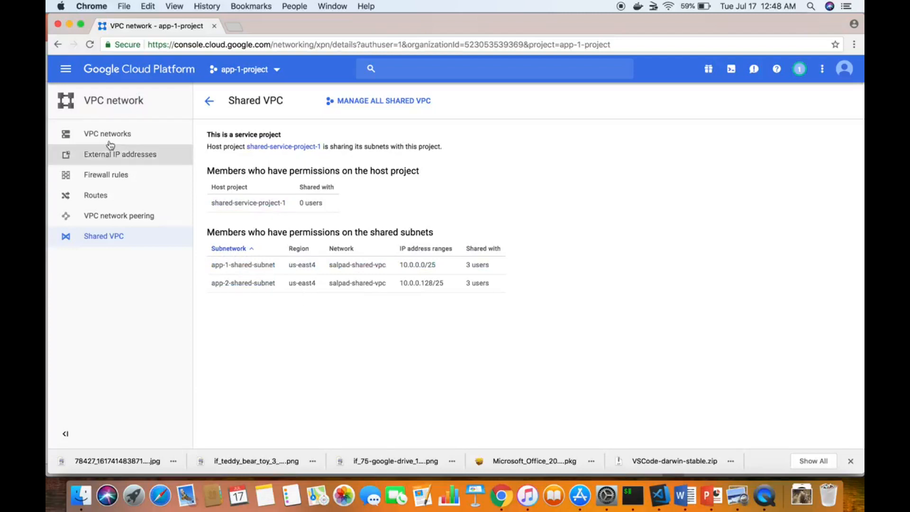
Open the form for creating a new Compute Engine VM instance in app-1-project
left_click(66, 69)
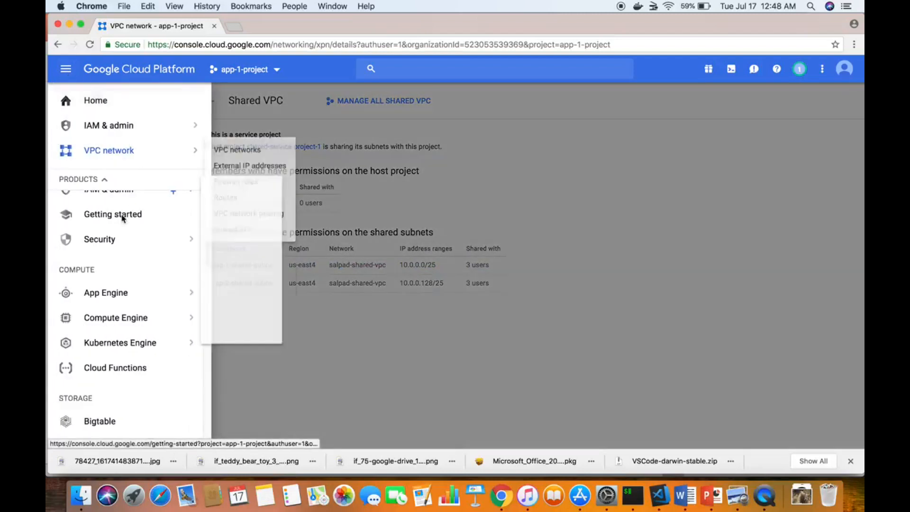
left_click(115, 319)
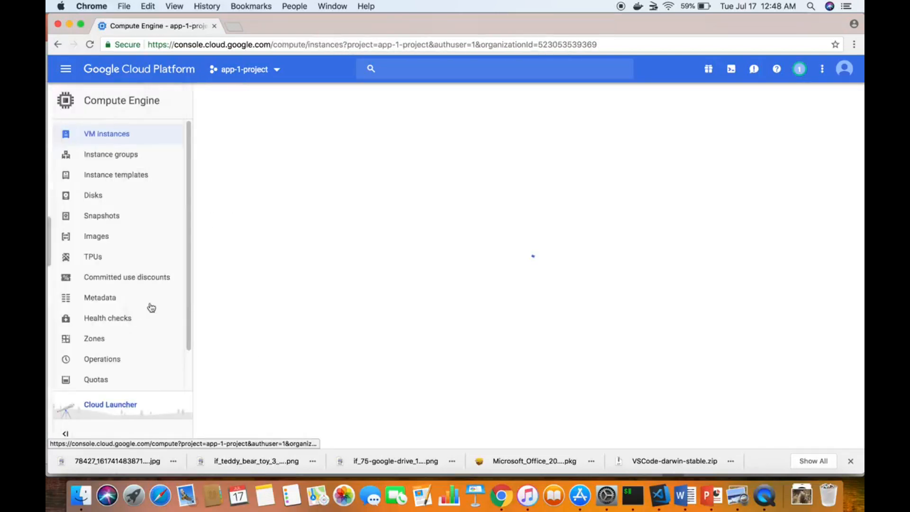
left_click(440, 277)
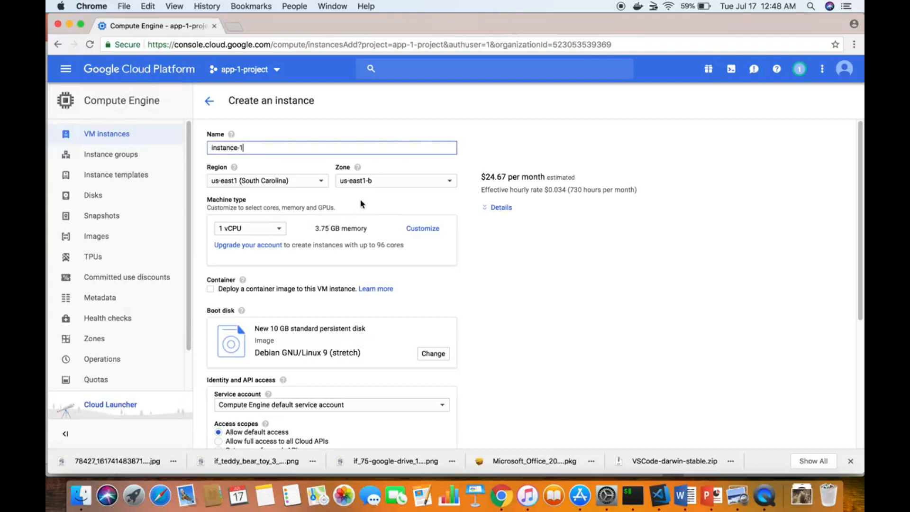
Set the instance's region to us-east4 (Northern Virginia) and its zone to us-east4-a
left_click(374, 185)
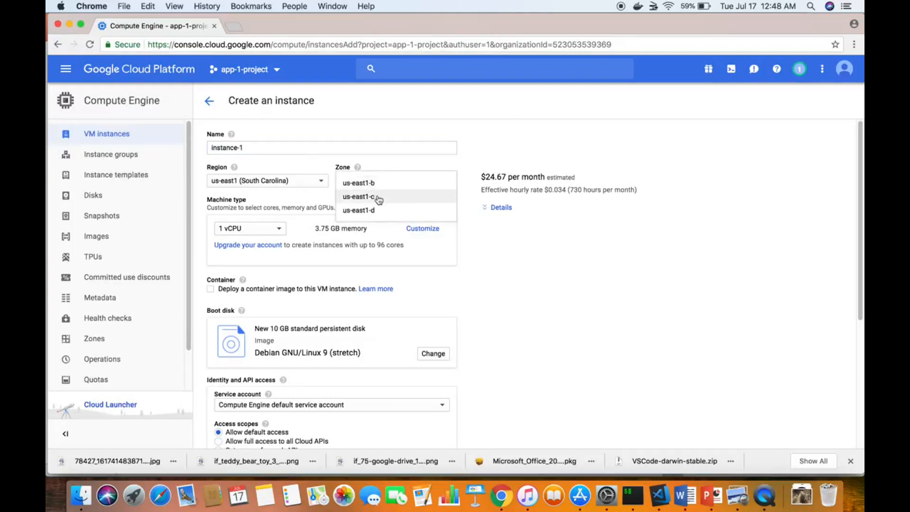
left_click(286, 183)
scroll(283, 295, "down", 3)
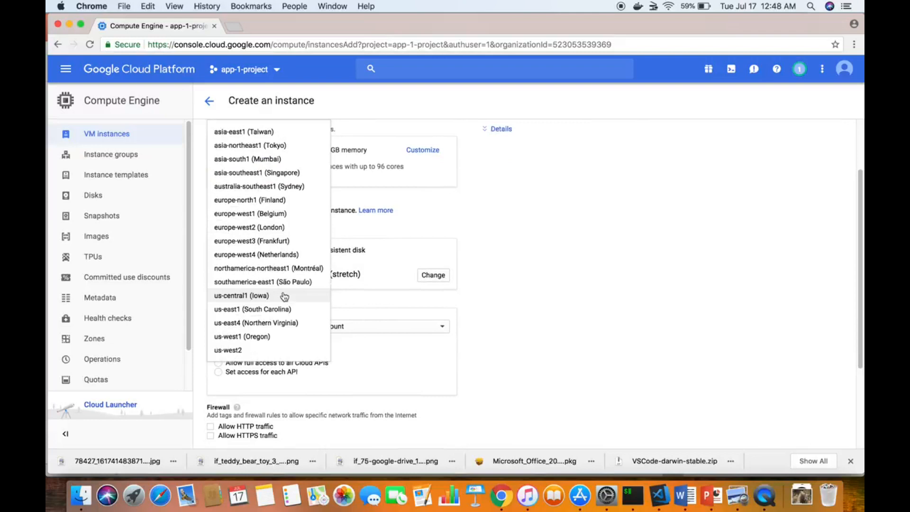
left_click(275, 327)
scroll(397, 196, "up", 3)
left_click(397, 182)
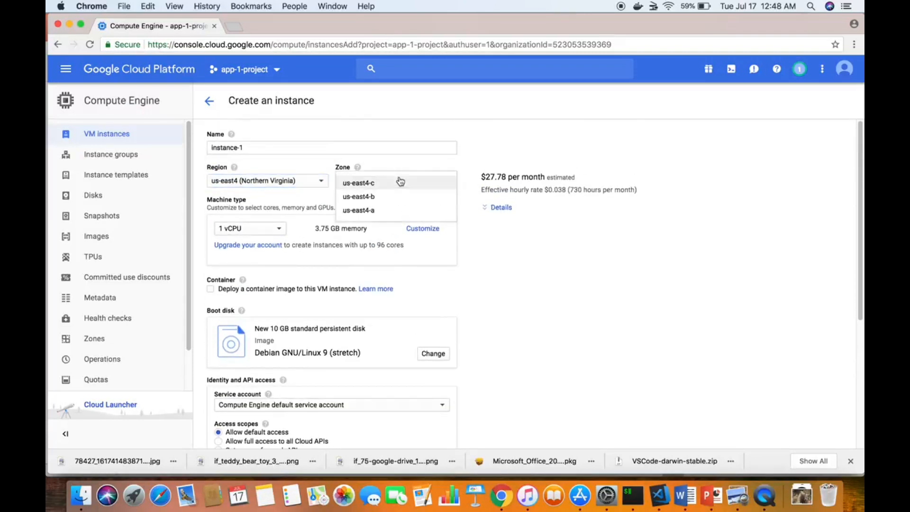
left_click(392, 212)
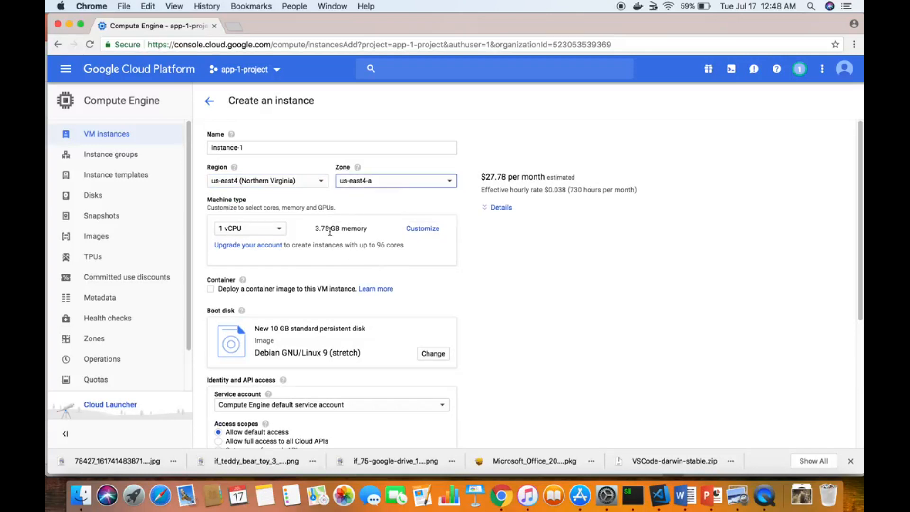
Change the instance's boot disk image to Ubuntu 16.04 LTS
scroll(401, 278, "down", 5)
left_click(442, 244)
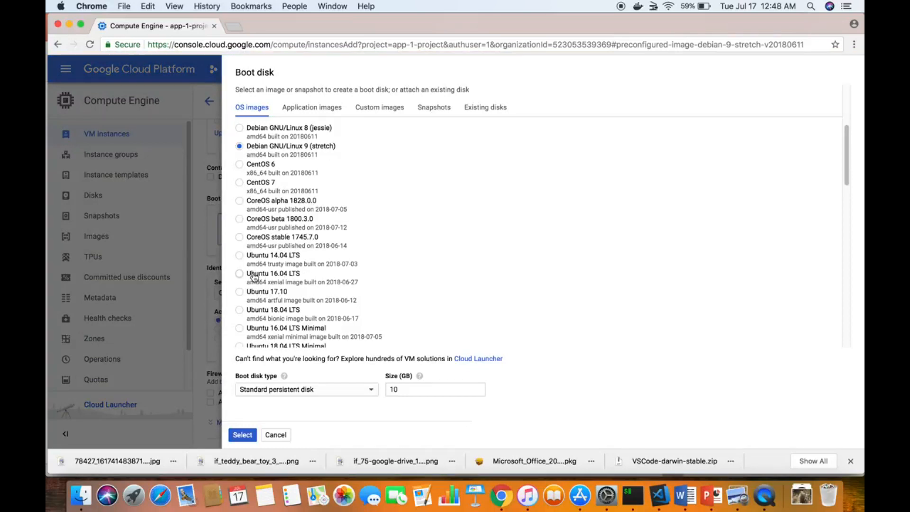
left_click(239, 273)
left_click(243, 435)
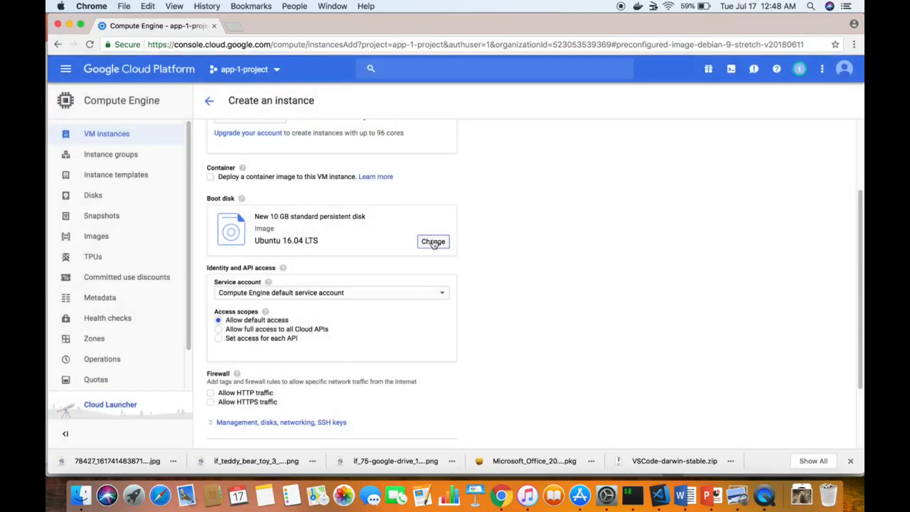
Reopen the boot disk settings to review the disk size and the available OS images, keeping the current selection
left_click(434, 243)
double_click(416, 388)
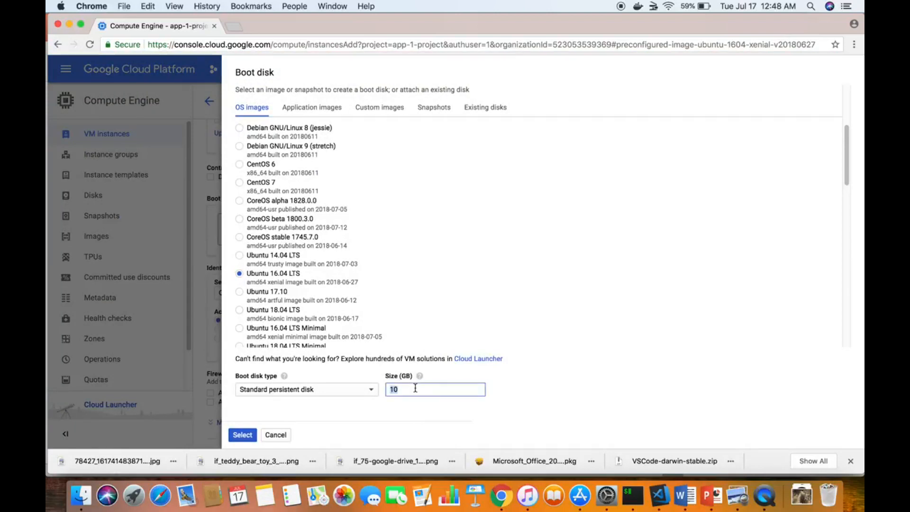
scroll(539, 314, "down", 10)
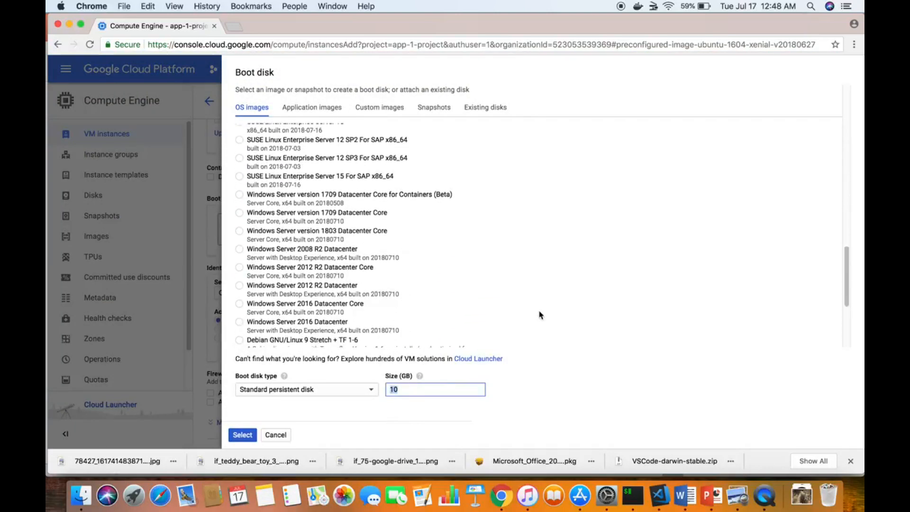
scroll(540, 315, "down", 1)
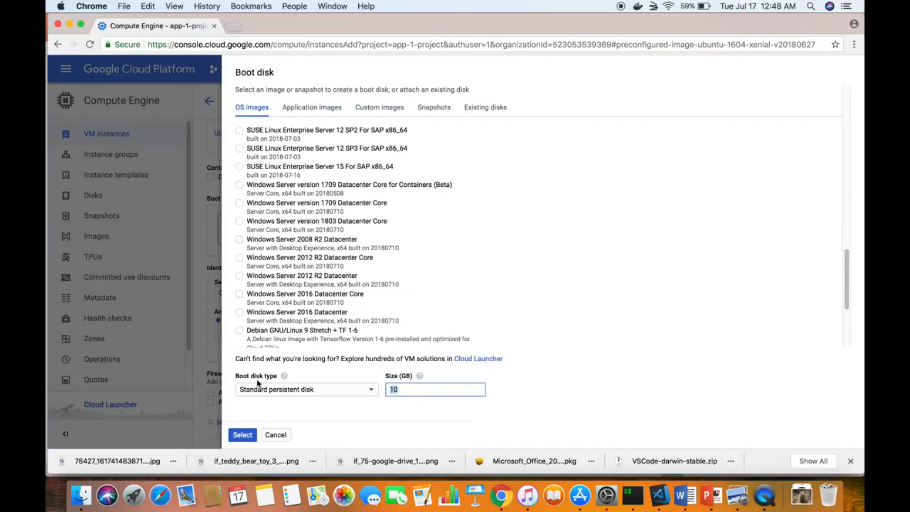
left_click(242, 435)
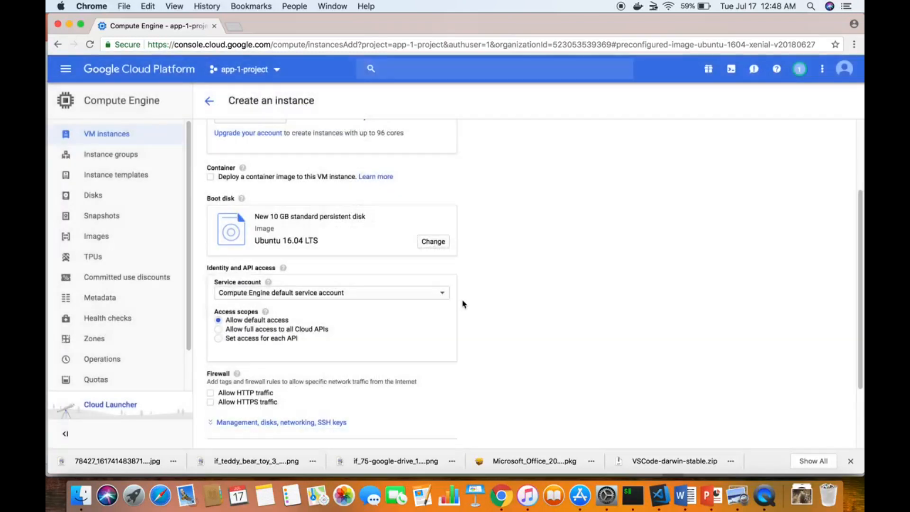
Expand the instance's management, disks, networking and SSH keys options and review the SSH key and management settings
scroll(494, 310, "down", 3)
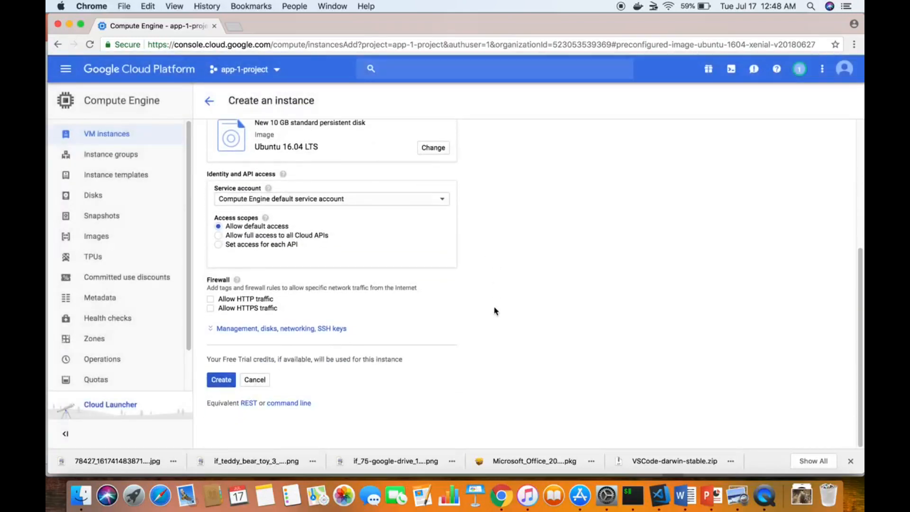
left_click(304, 332)
scroll(392, 331, "down", 2)
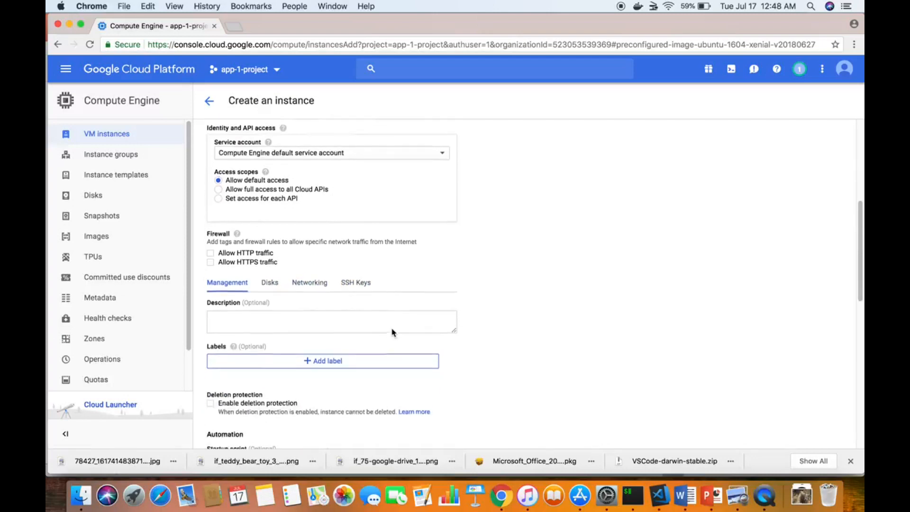
left_click(366, 274)
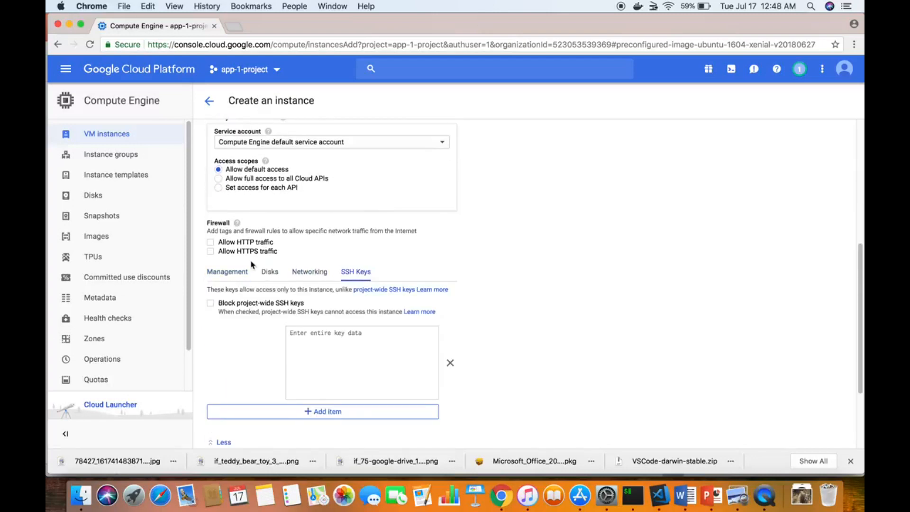
left_click(218, 275)
scroll(346, 313, "down", 2)
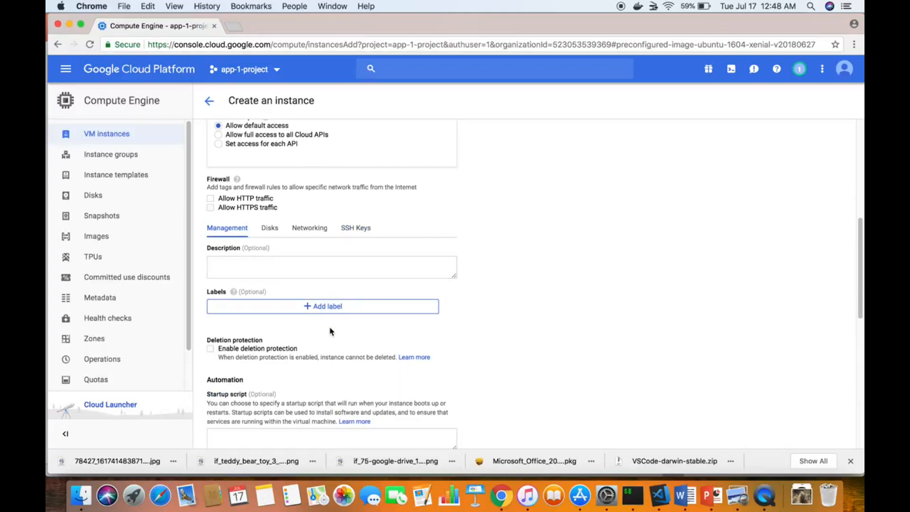
scroll(331, 330, "down", 2)
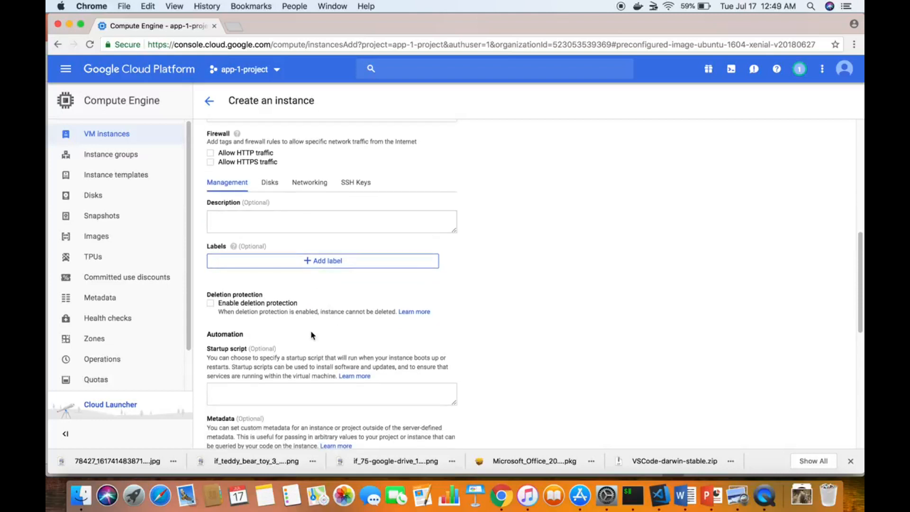
Set the instance's network interface to the networks shared from shared-service-project-1, using app-1-shared-subnet as the shared subnetwork
left_click(306, 183)
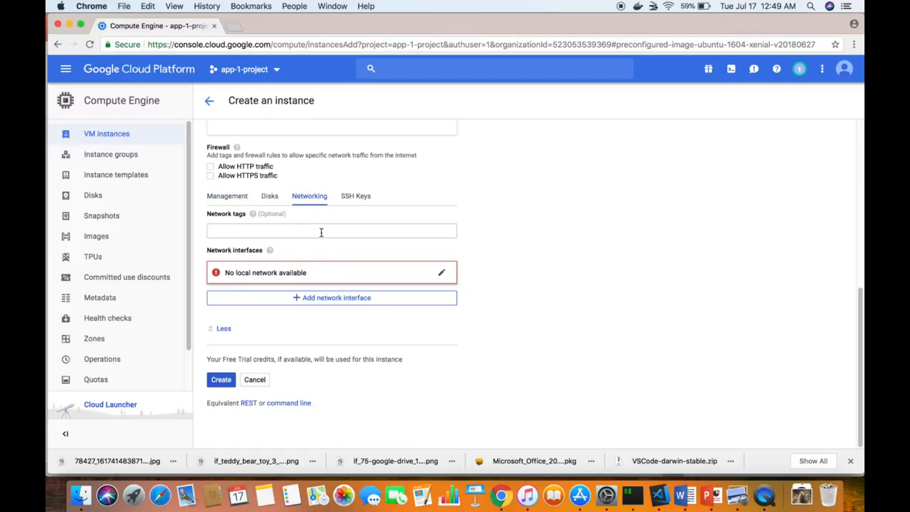
left_click(396, 280)
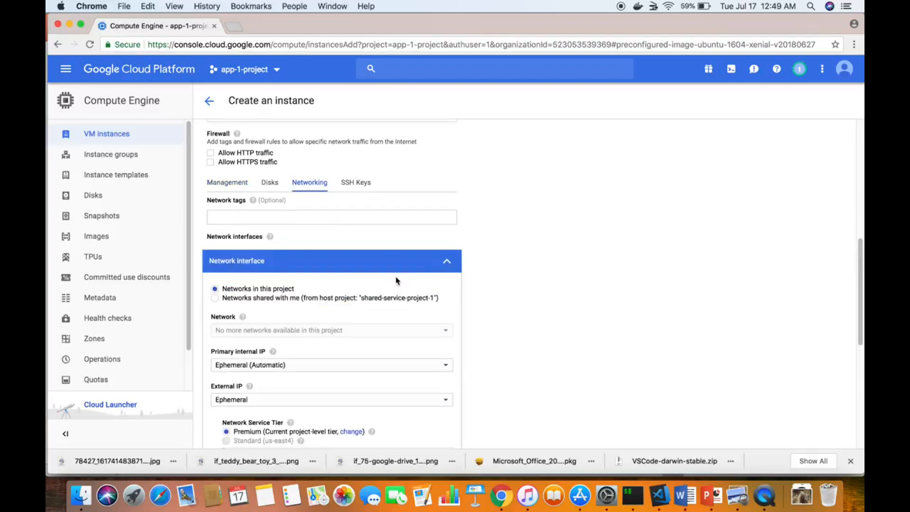
left_click(341, 299)
scroll(327, 330, "down", 2)
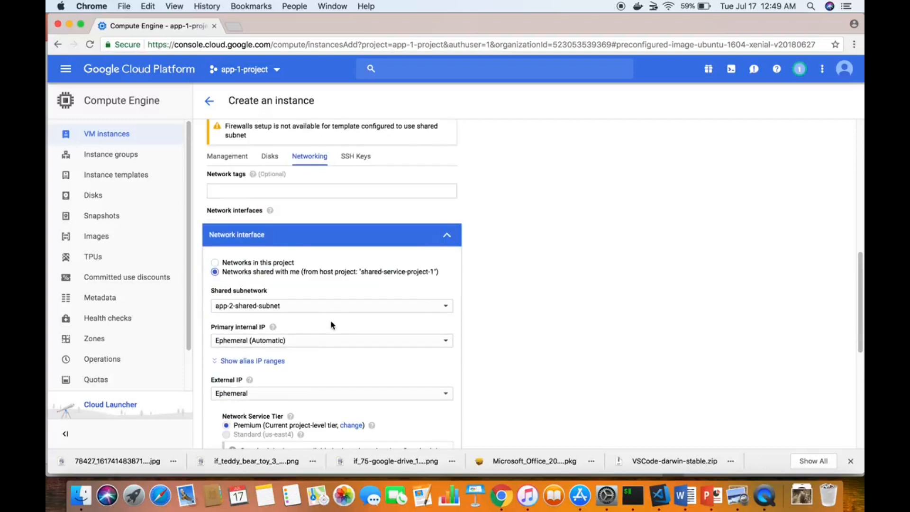
scroll(344, 307, "down", 2)
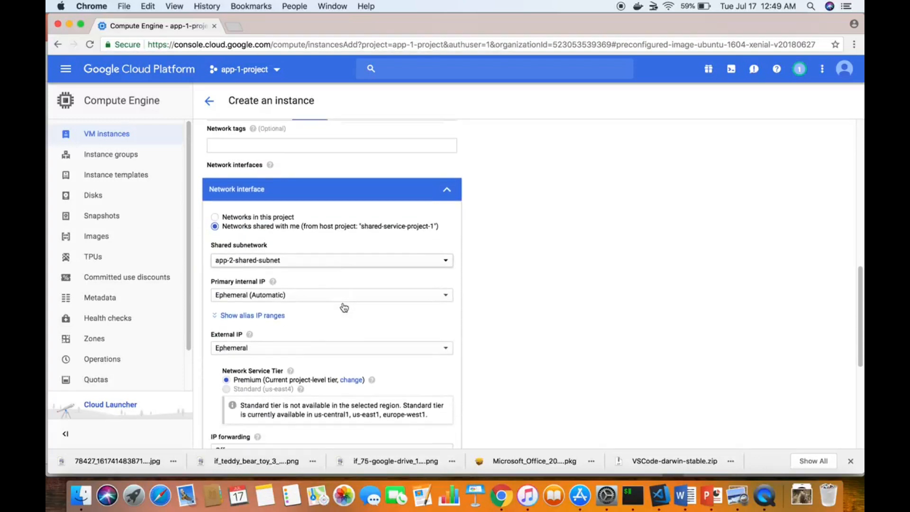
left_click(341, 262)
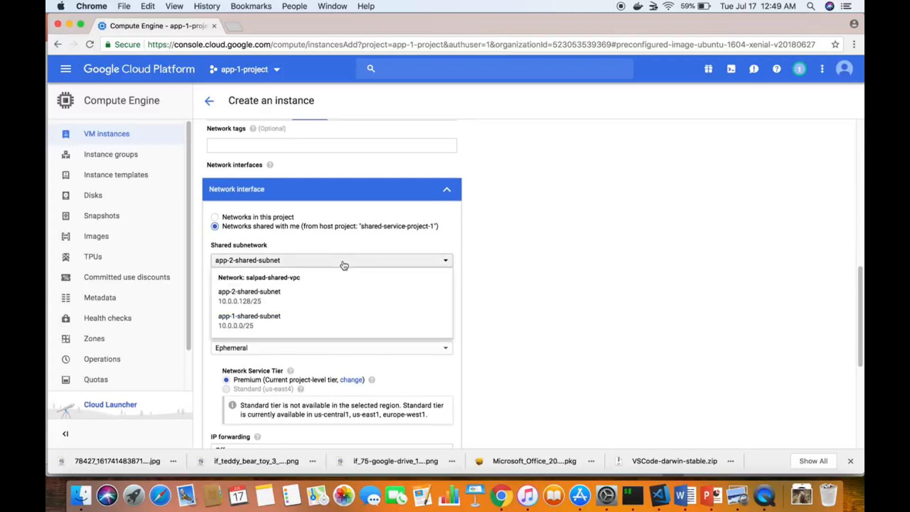
left_click(315, 327)
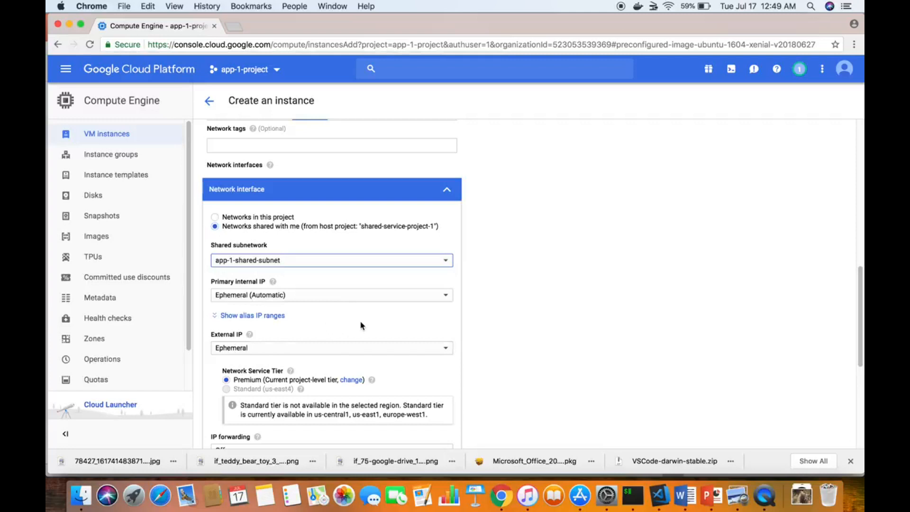
Review the interface's remaining IP, service tier and forwarding settings, and apply the network interface
scroll(361, 325, "down", 3)
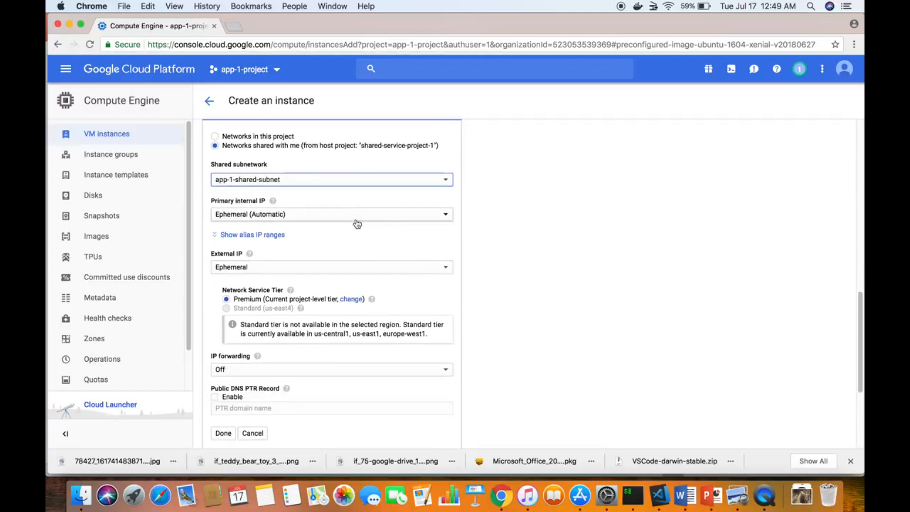
scroll(369, 279, "down", 5)
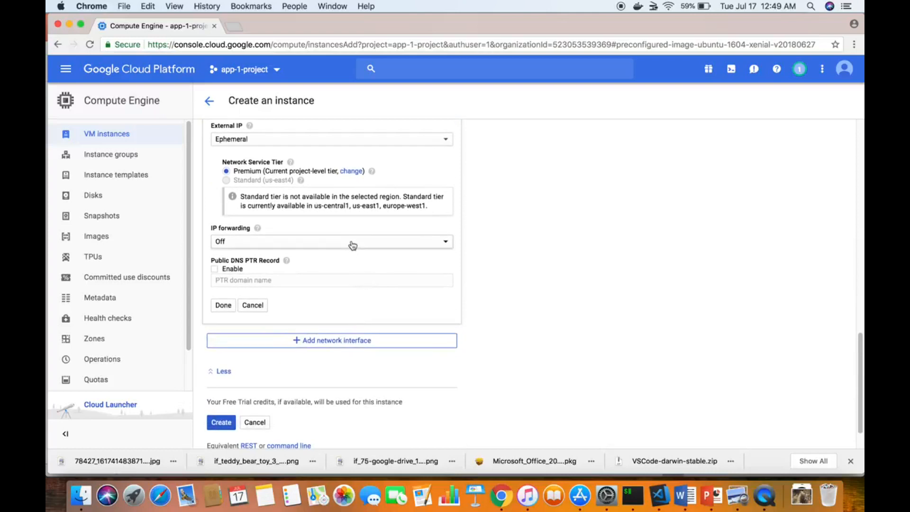
left_click(227, 306)
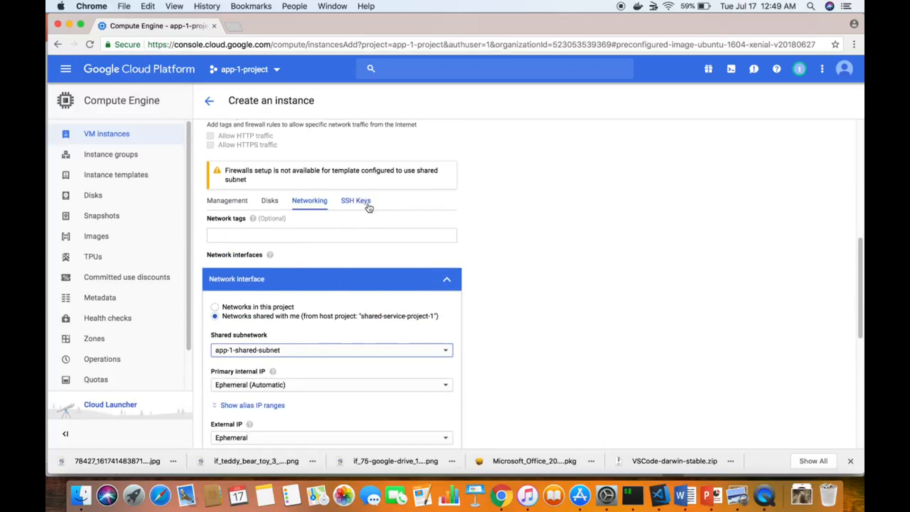
scroll(306, 318, "down", 5)
scroll(307, 319, "down", 2)
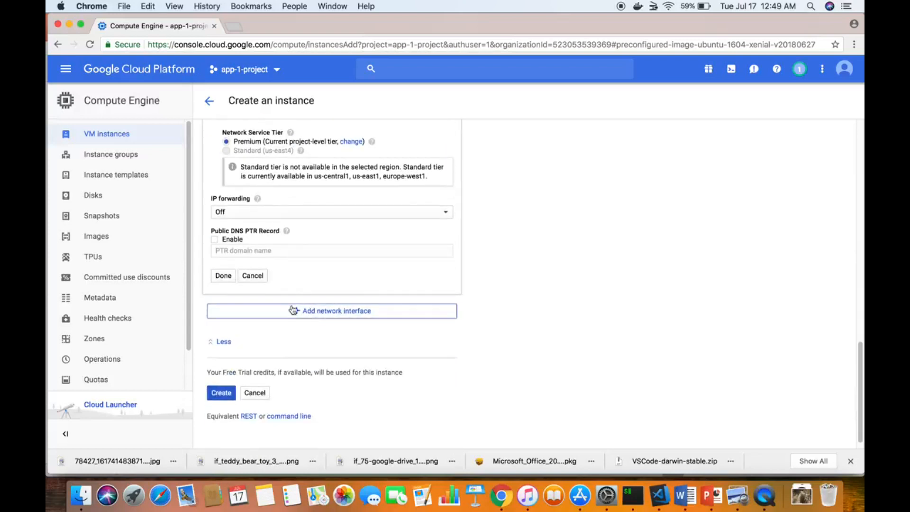
left_click(228, 280)
Open the instance's SSH key settings and place the cursor in the empty key data field
scroll(313, 284, "up", 2)
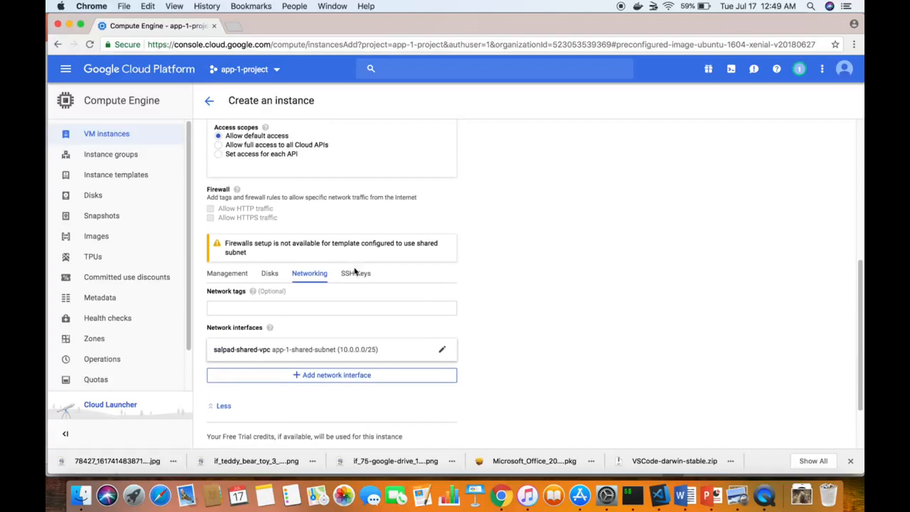
left_click(356, 274)
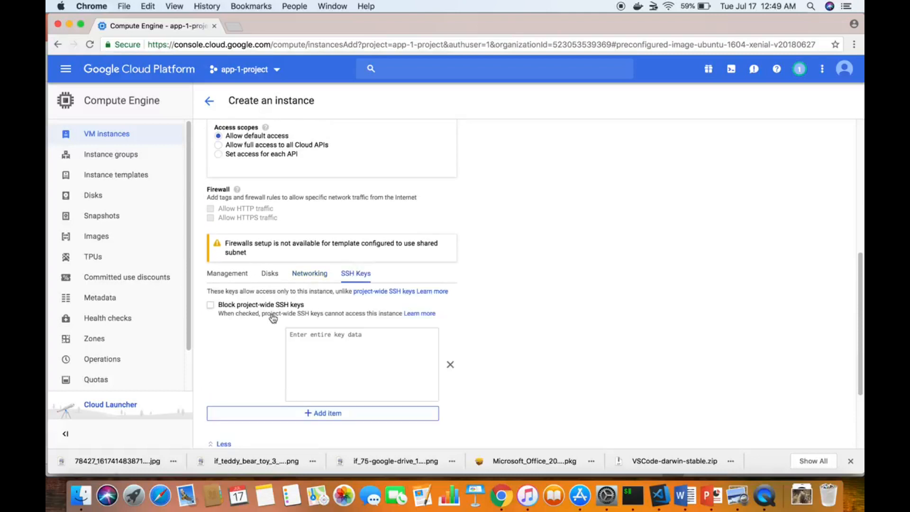
left_click(327, 335)
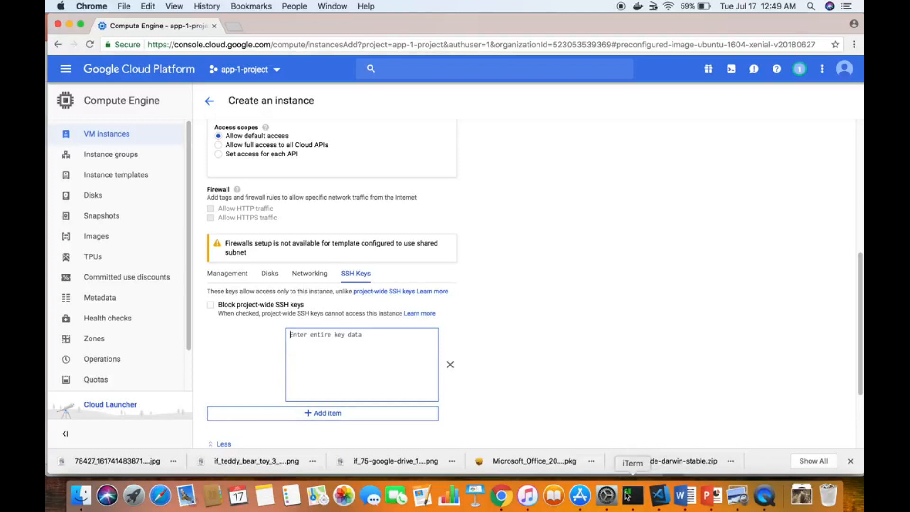
Switch to Finder and open the home folder
left_click(82, 495)
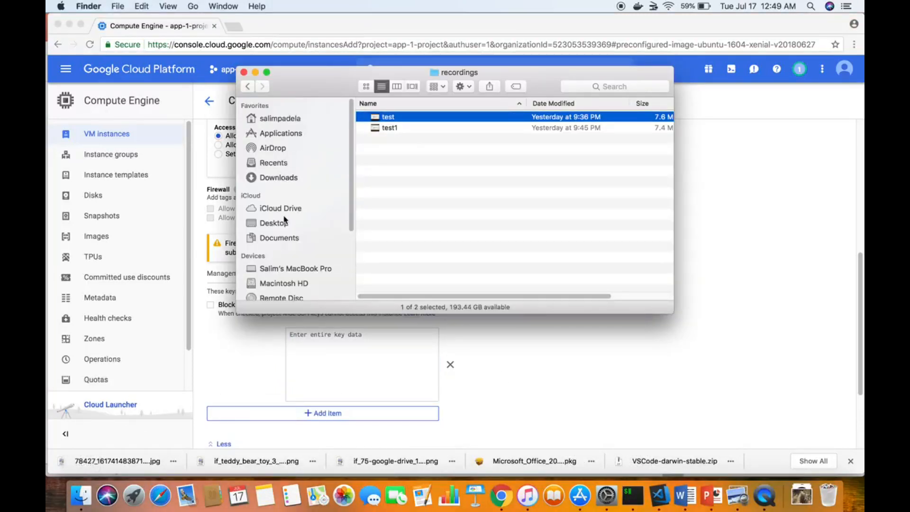
scroll(280, 256, "down", 3)
scroll(279, 258, "up", 3)
scroll(281, 243, "down", 3)
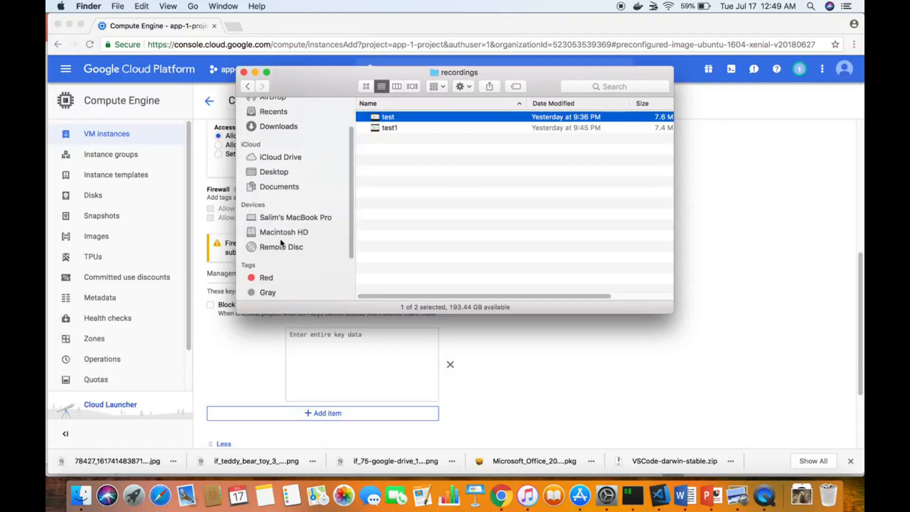
scroll(281, 243, "up", 1)
scroll(281, 243, "down", 5)
scroll(282, 240, "up", 5)
left_click(291, 123)
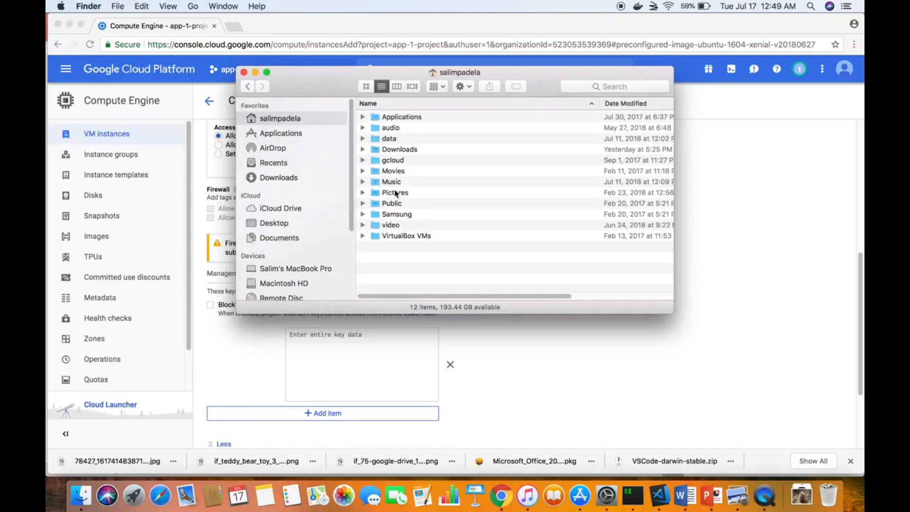
left_click(397, 149)
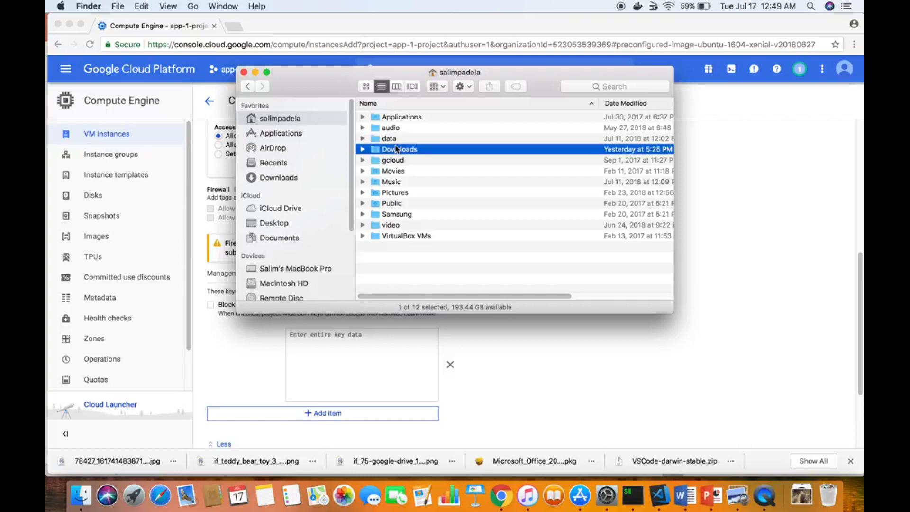
key("Down")
key("Down")
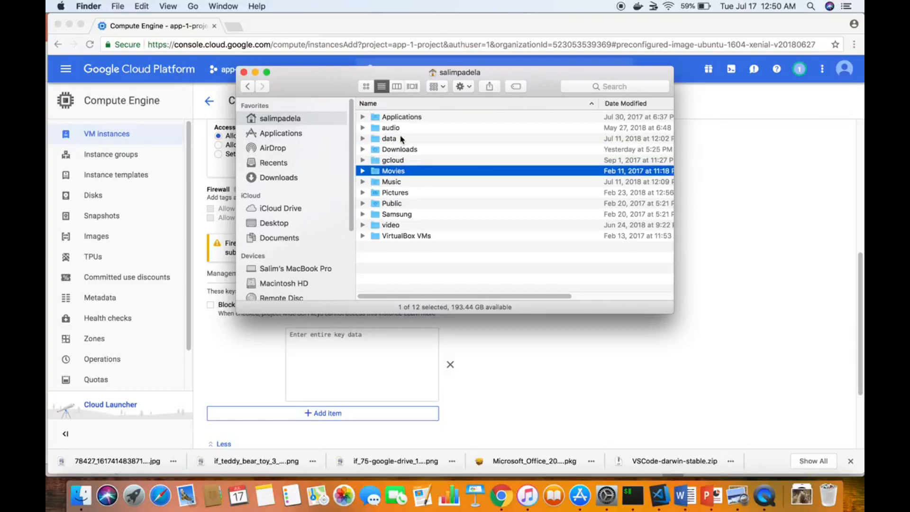
Browse from the data folder through work and gcp to open the sshkeys folder
double_click(402, 139)
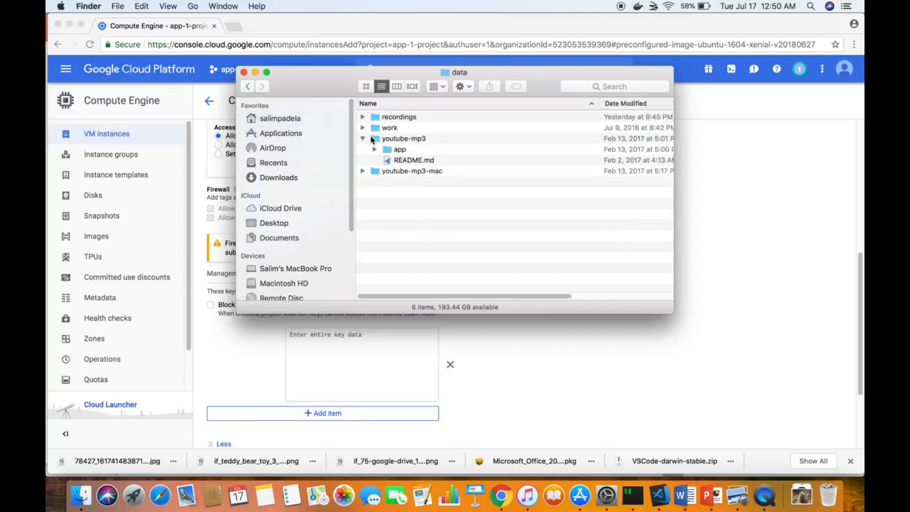
left_click(365, 139)
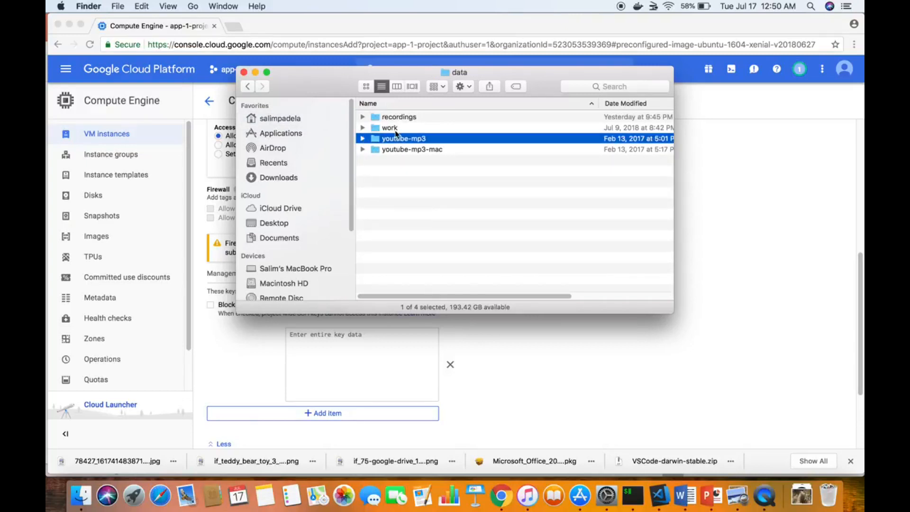
double_click(396, 128)
left_click(389, 118)
double_click(389, 118)
double_click(393, 117)
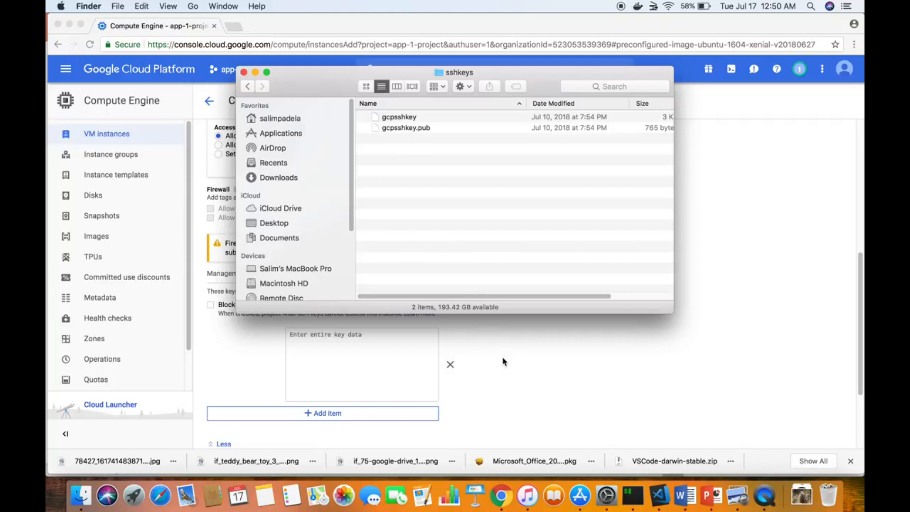
Open the public key file gcpsshkey.pub, choosing Visual Studio Code as the application
left_click(413, 118)
left_click(414, 128)
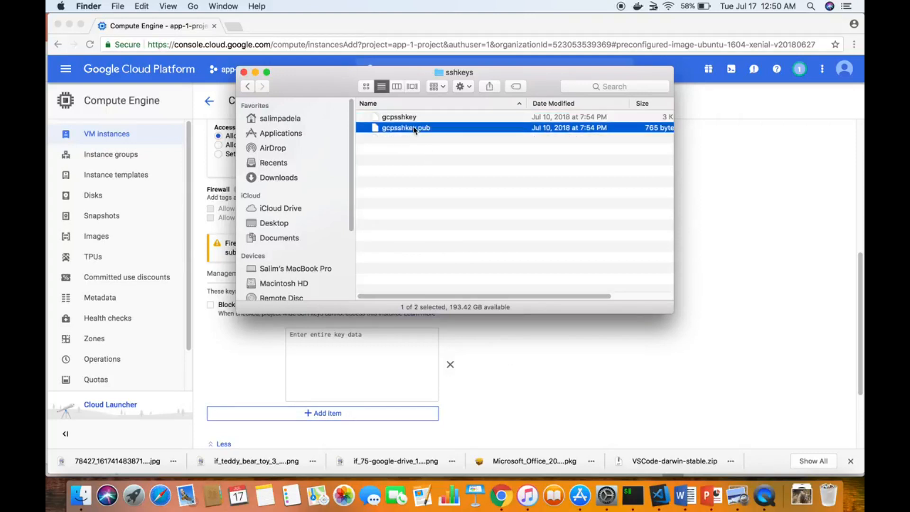
right_click(414, 128)
mouse_move(441, 147)
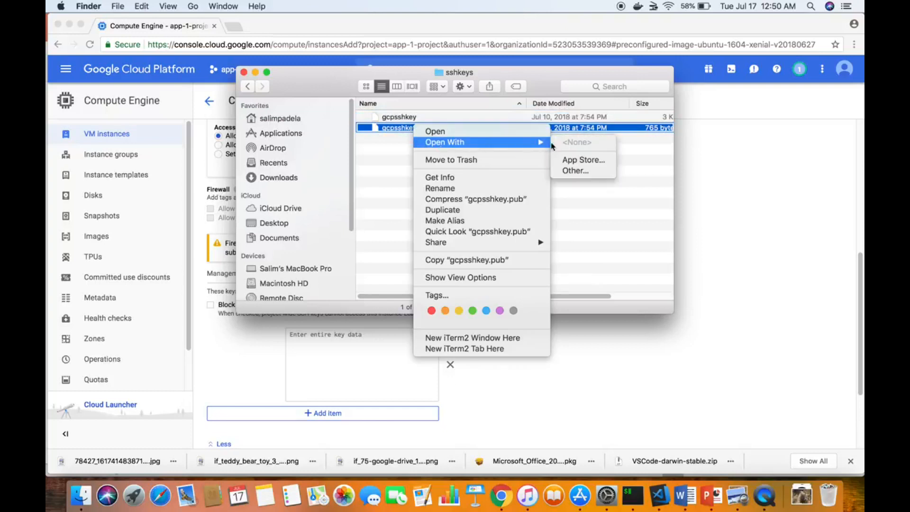
left_click(429, 132)
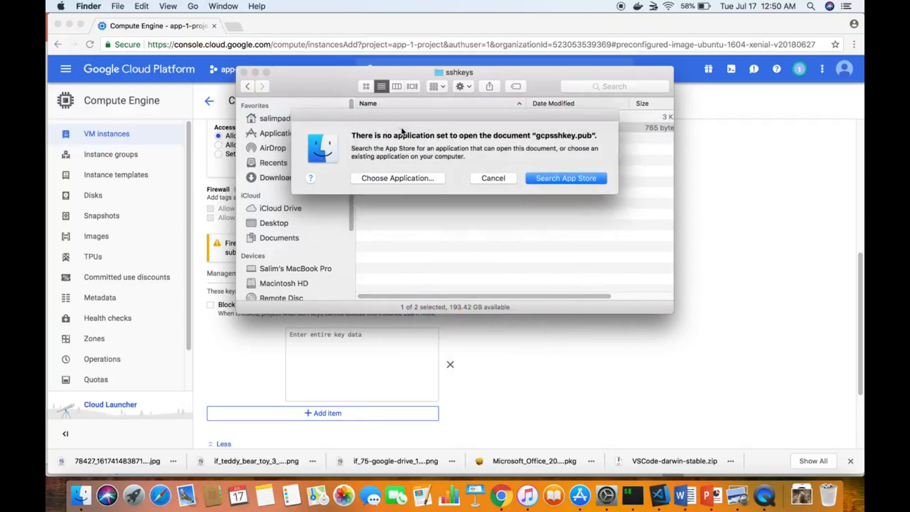
left_click(400, 183)
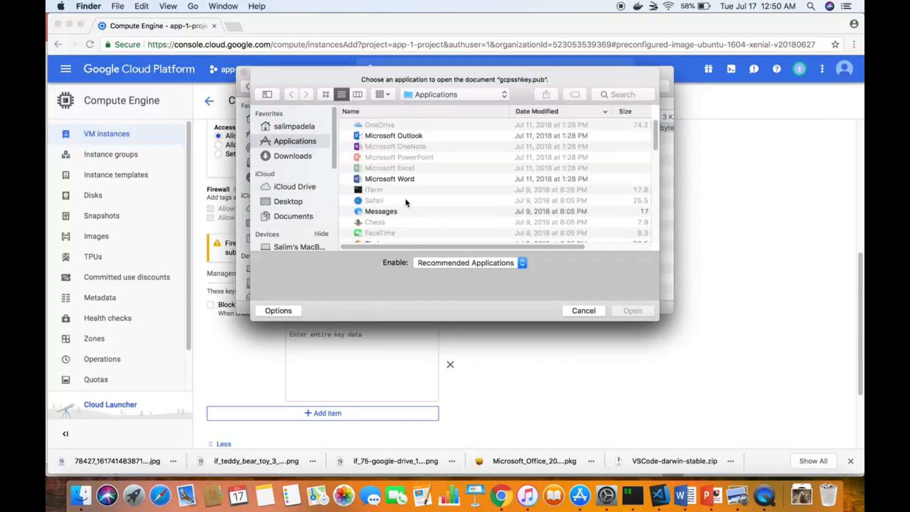
scroll(405, 203, "down", 10)
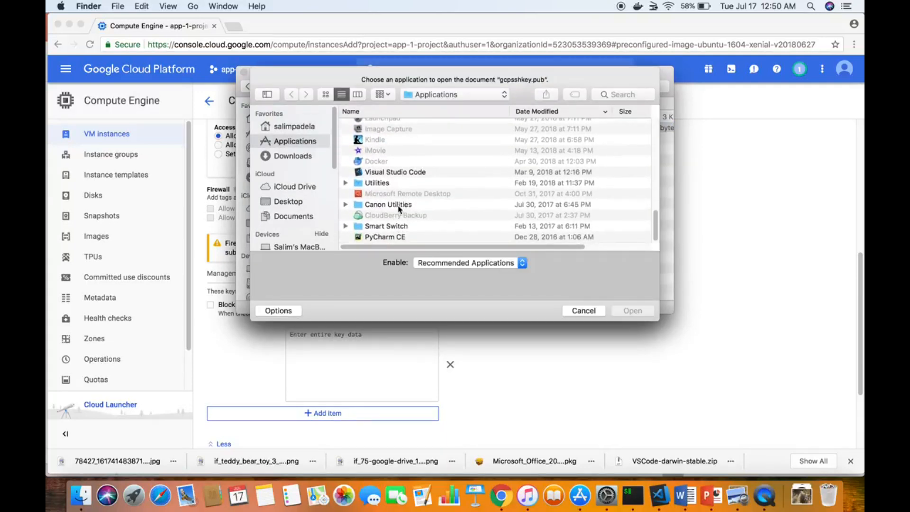
left_click(413, 173)
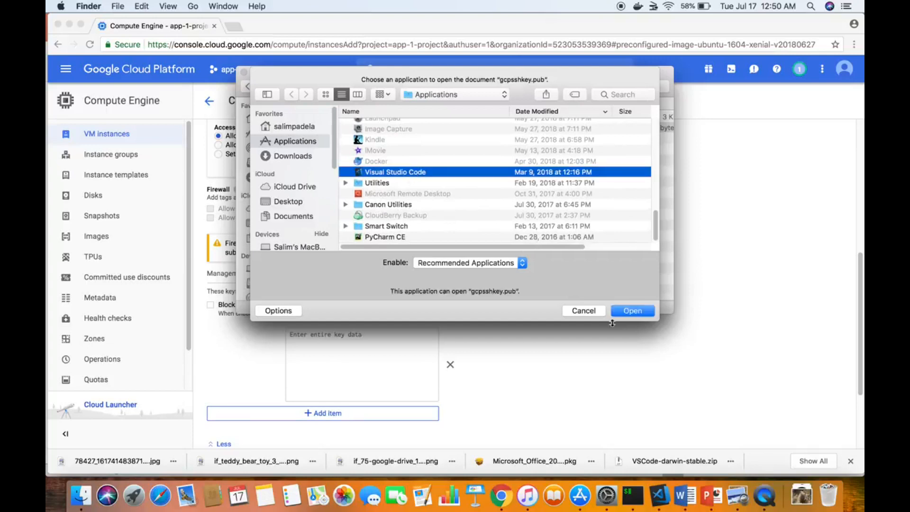
left_click(633, 311)
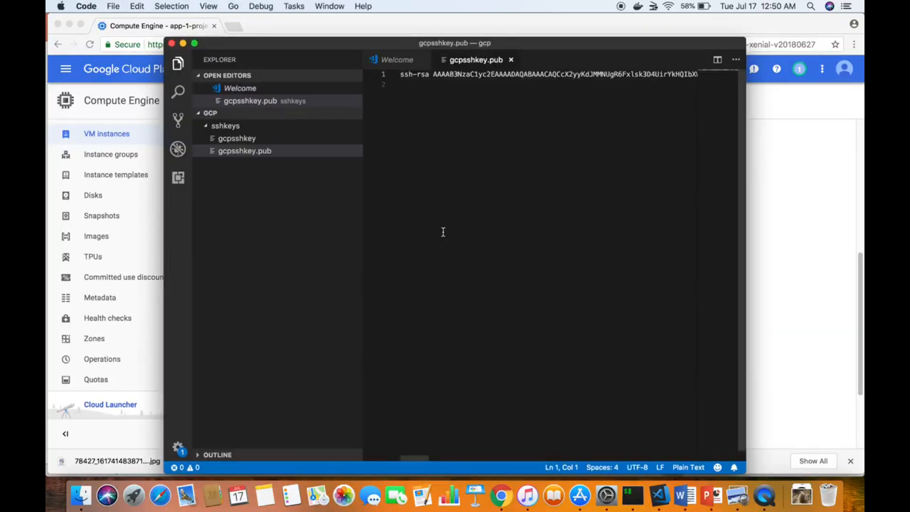
Copy the entire contents of gcpsshkey.pub, switch to Chrome and paste them into the instance's SSH key data field
key("super+a")
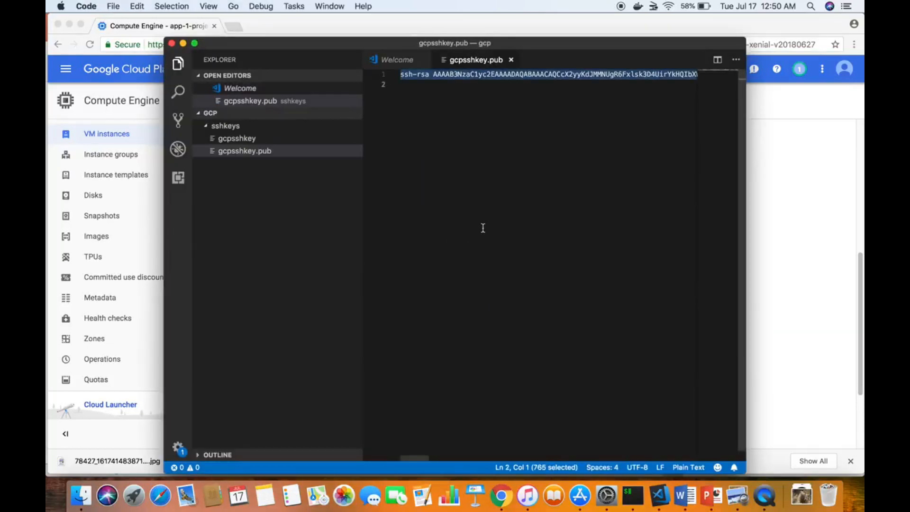
key("super+Tab")
key("super+Tab")
key("Tab")
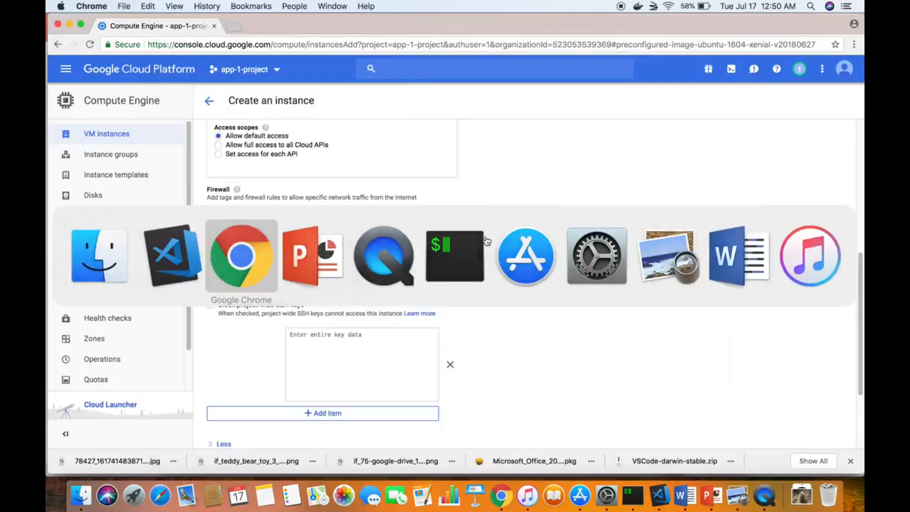
left_click(374, 360)
key("super+v")
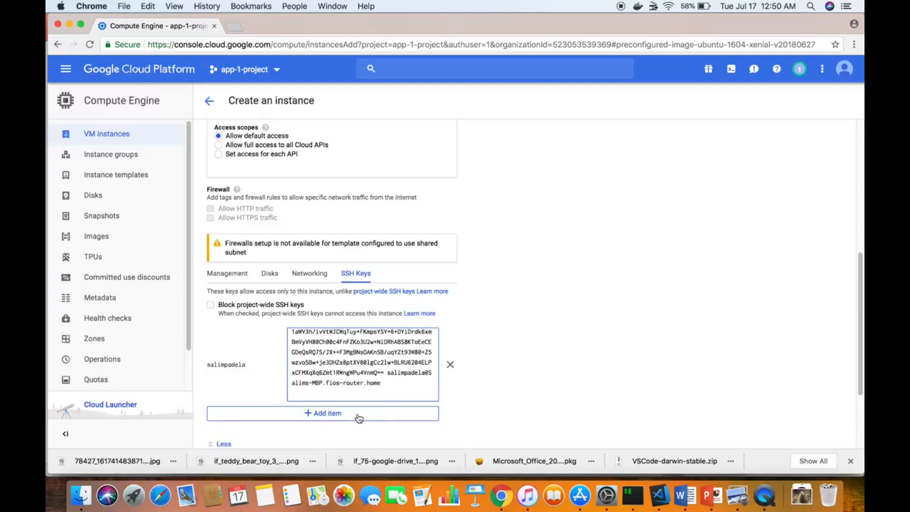
Create the VM instance in app-1-project with the configured settings
scroll(462, 293, "down", 3)
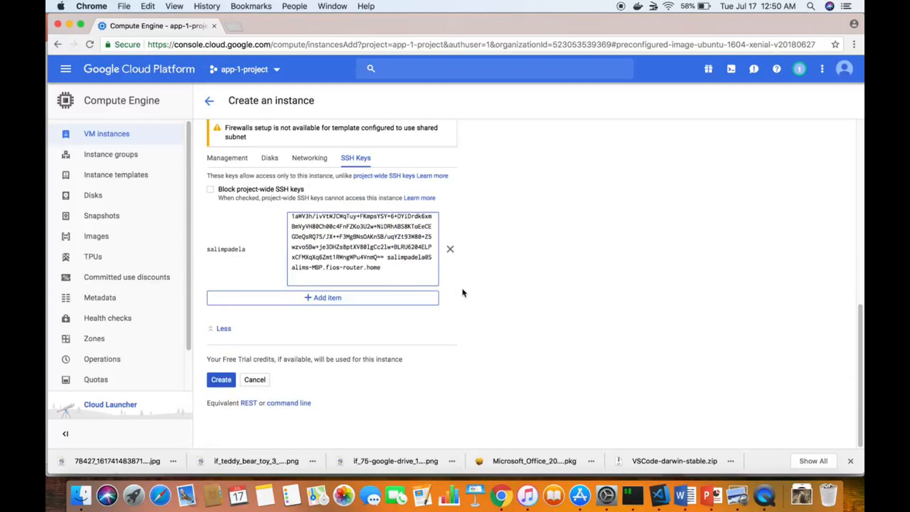
left_click(221, 379)
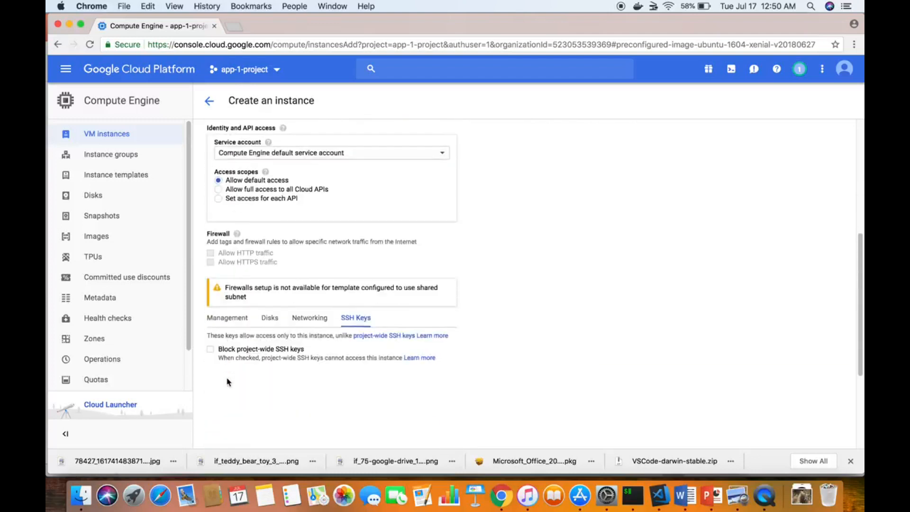
left_click(227, 380)
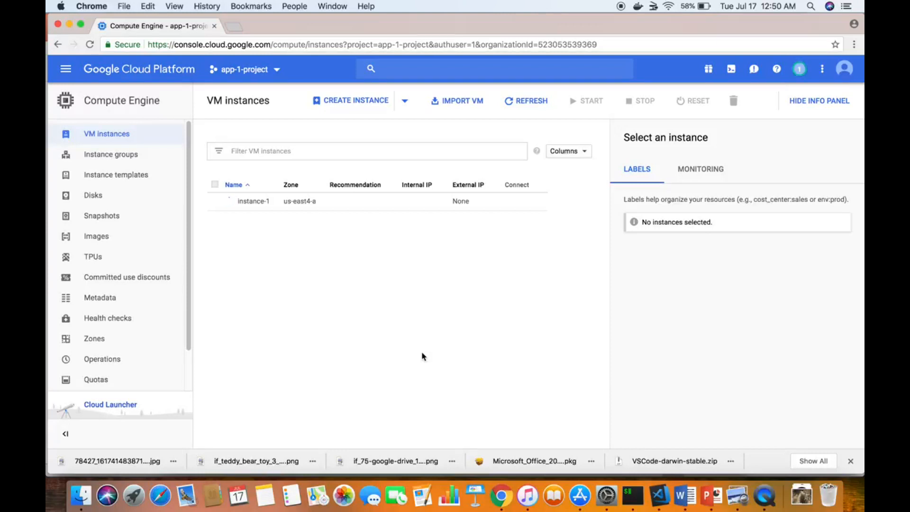
Copy the external IP address of instance-1 from the VM instances list
left_click(247, 70)
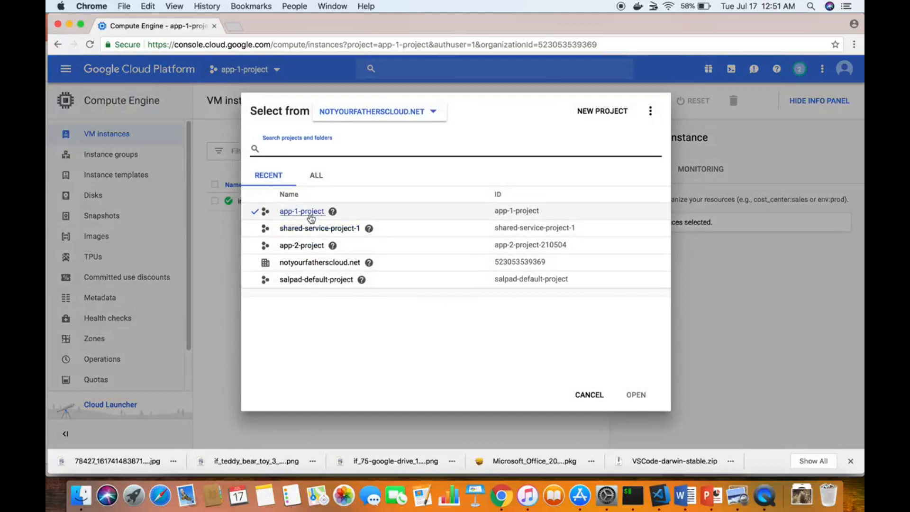
left_click(215, 233)
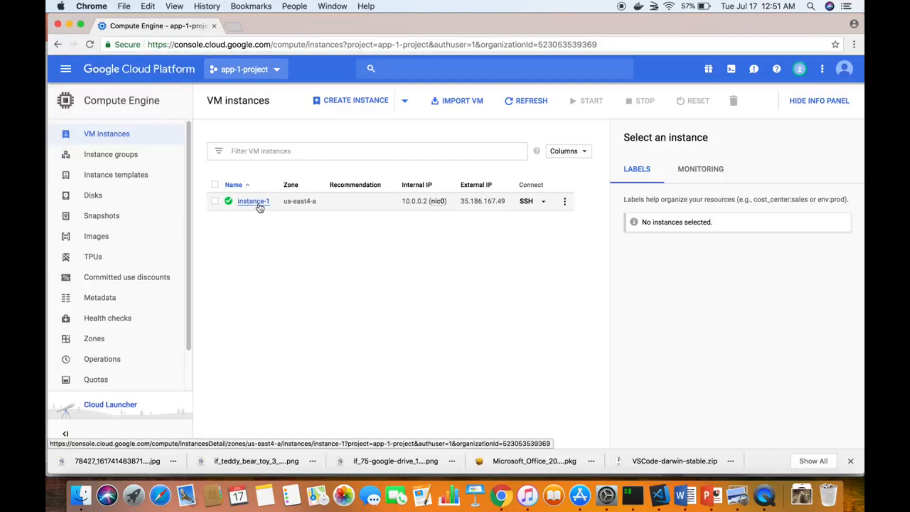
double_click(465, 203)
key("super+c")
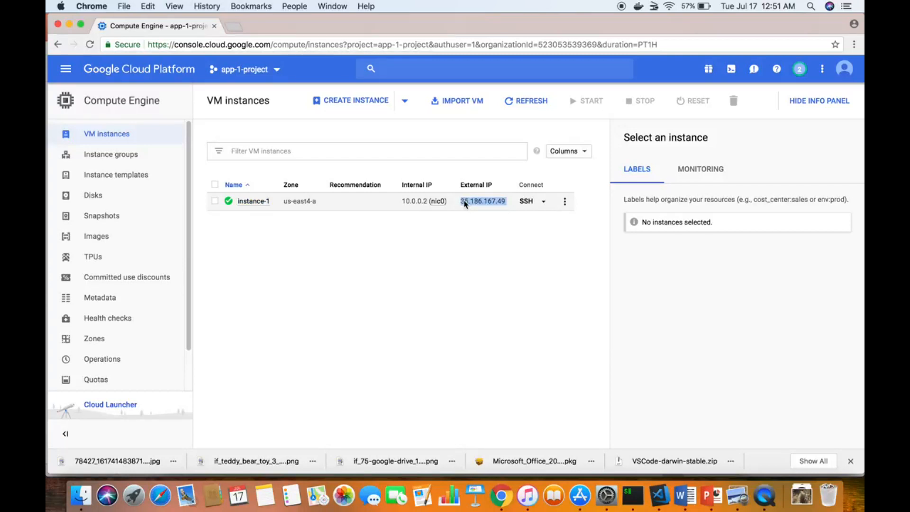
Switch to iTerm, clear the terminal and change to the home directory
left_click(634, 496)
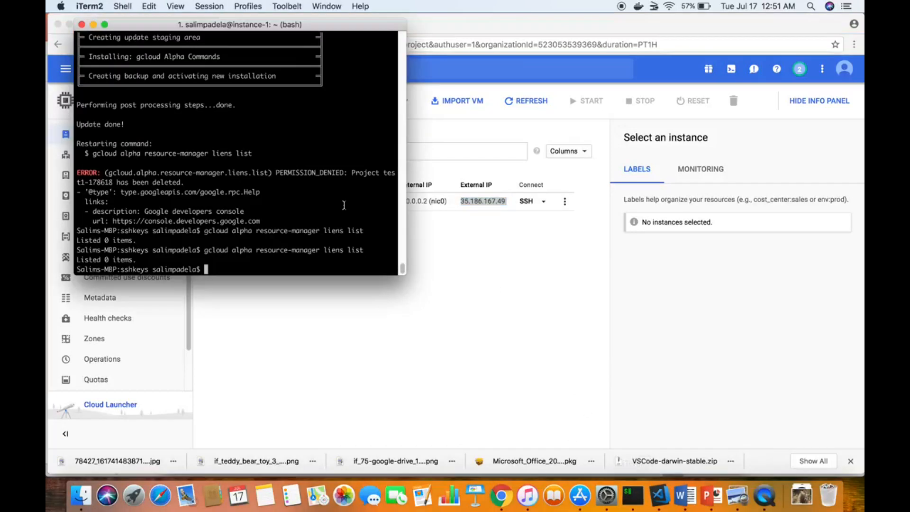
type("clear")
key("Return")
type("cd")
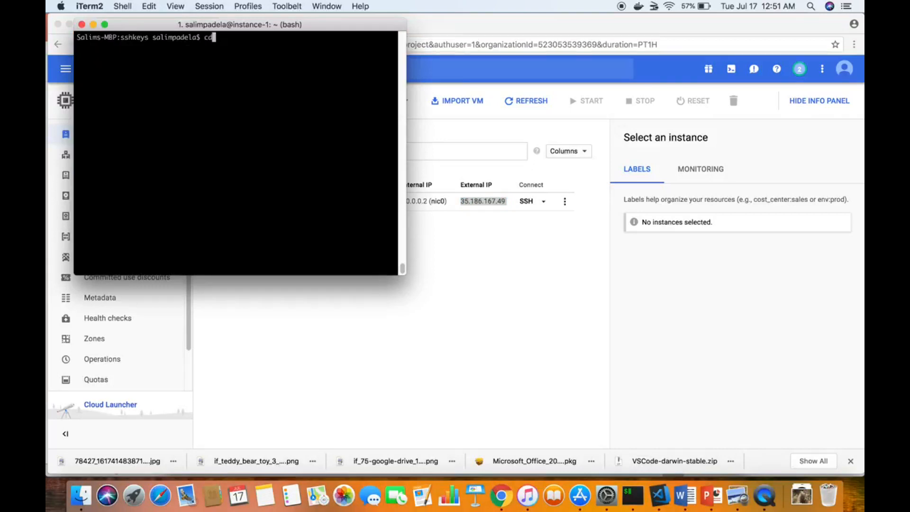
key("Return")
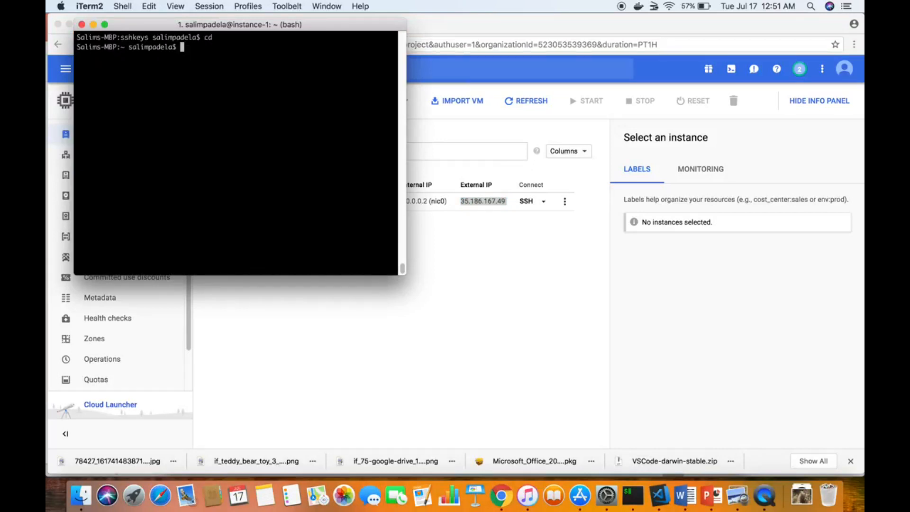
List the home directory's contents and change into the data/work directory
type("ls")
key("Return")
type("cd d")
key("Tab")
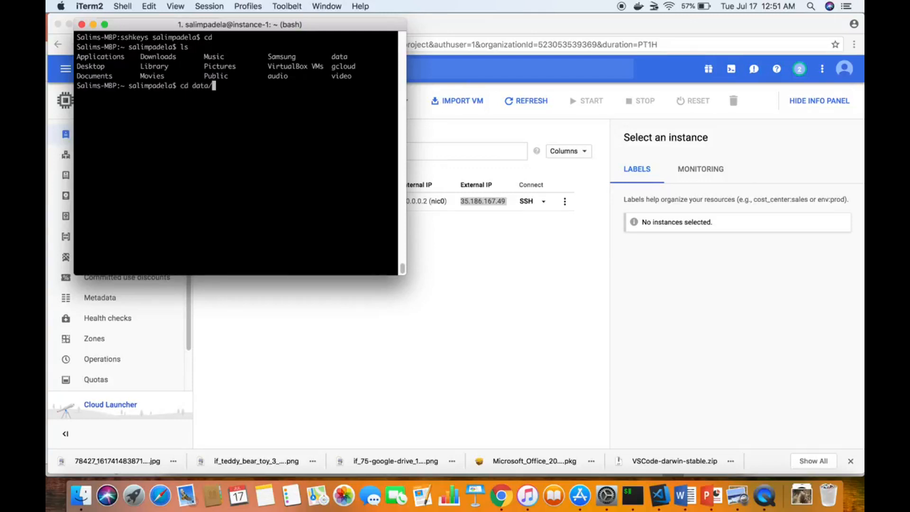
type("wo")
key("Tab")
key("Return")
Change into the gcp directory and on into its sshkeys subdirectory, listing the contents at each level
type("ls")
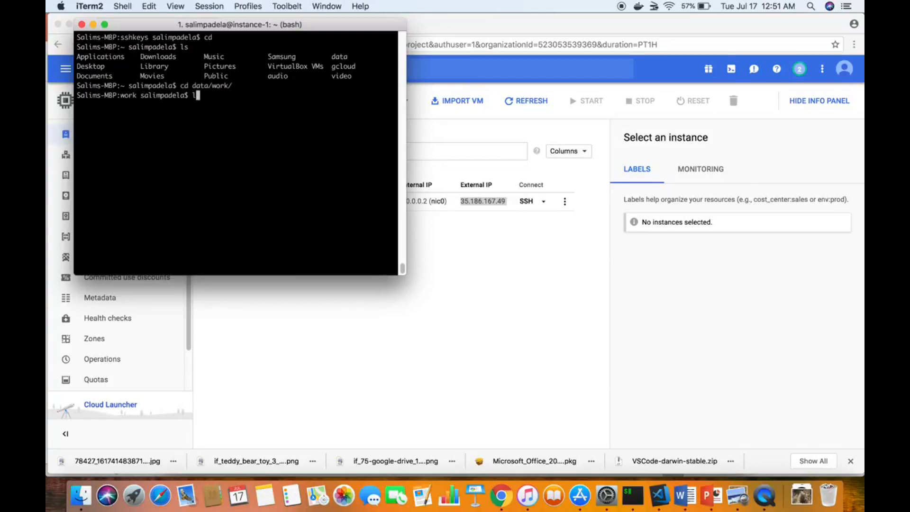
key("Return")
type("cd gcp/")
key("Return")
type("ls")
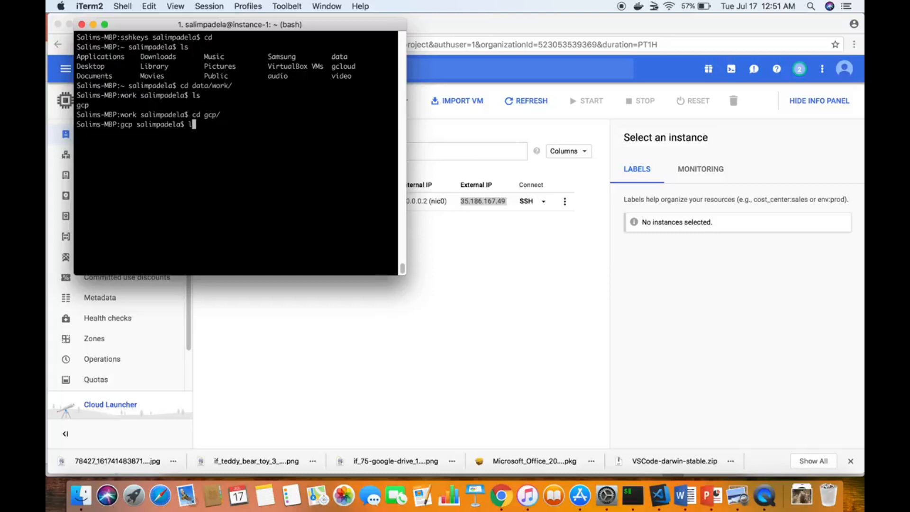
key("Return")
type("cd ss")
key("Tab")
key("Return")
Clear the terminal and list the key files in the sshkeys directory
type("clear")
key("Return")
type("ls")
key("Return")
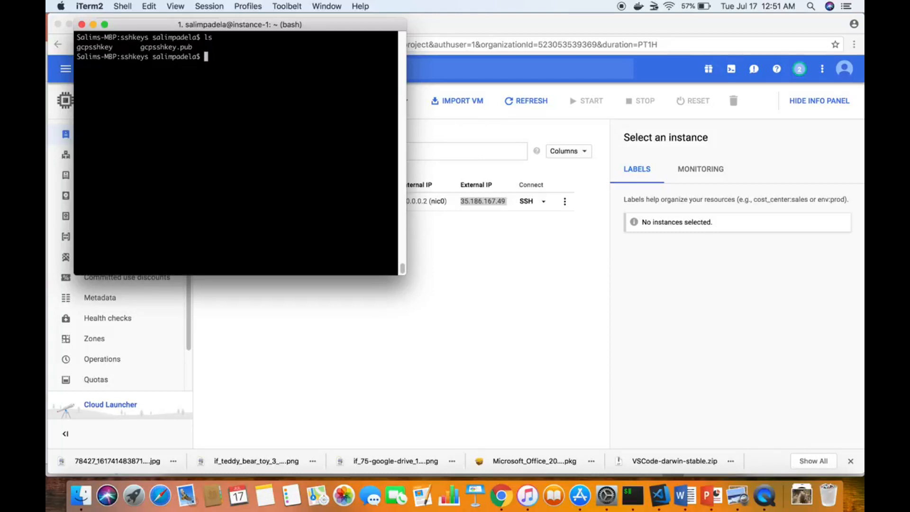
Connect over SSH to 35.186.167.49 with the gcpsshkey identity file, accepting the host's authenticity, and run the hostname command
type("ssh -i g")
key("Tab")
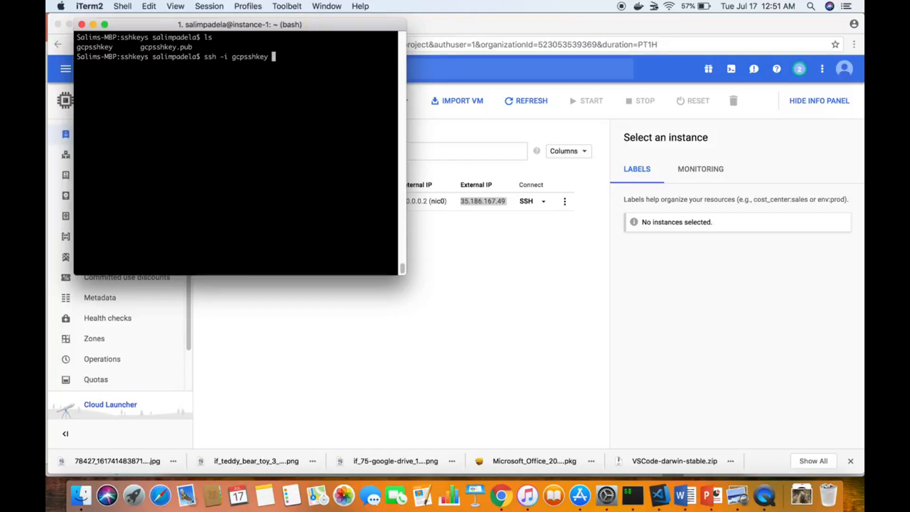
key("super+v")
key("Return")
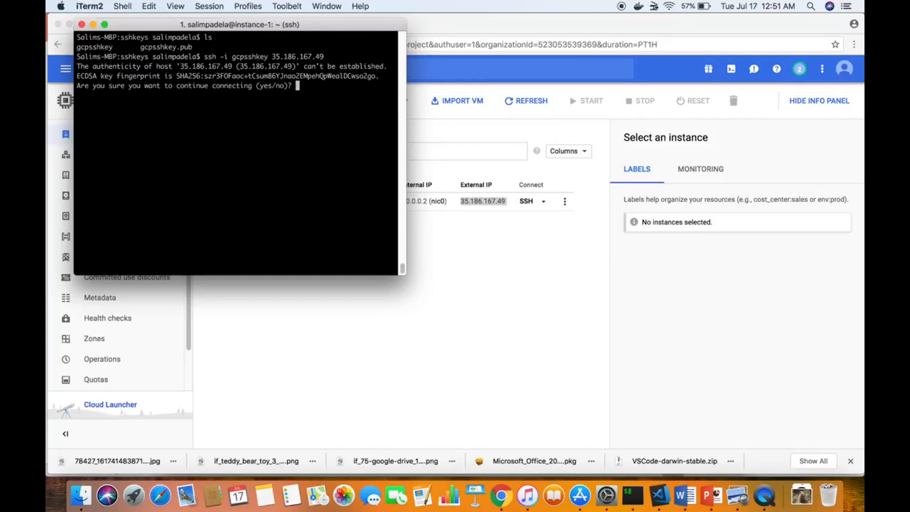
type("yes")
key("Return")
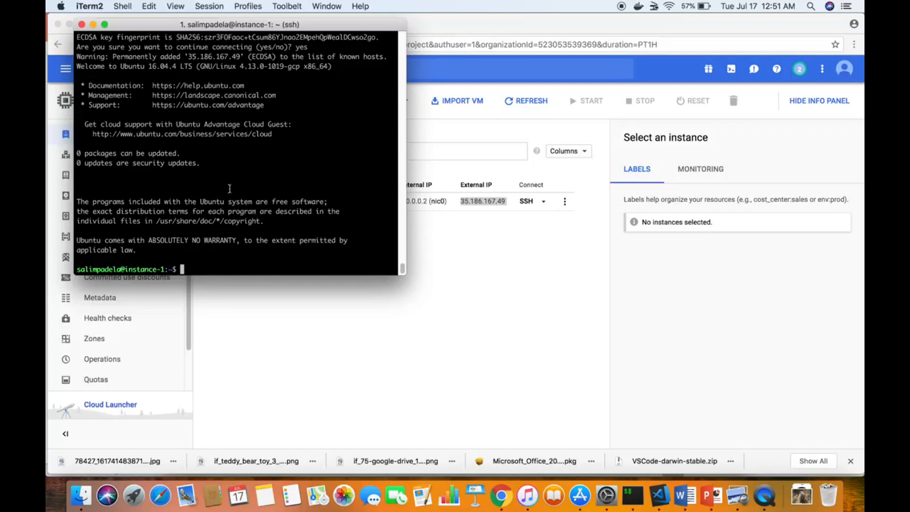
type("hostname")
key("Return")
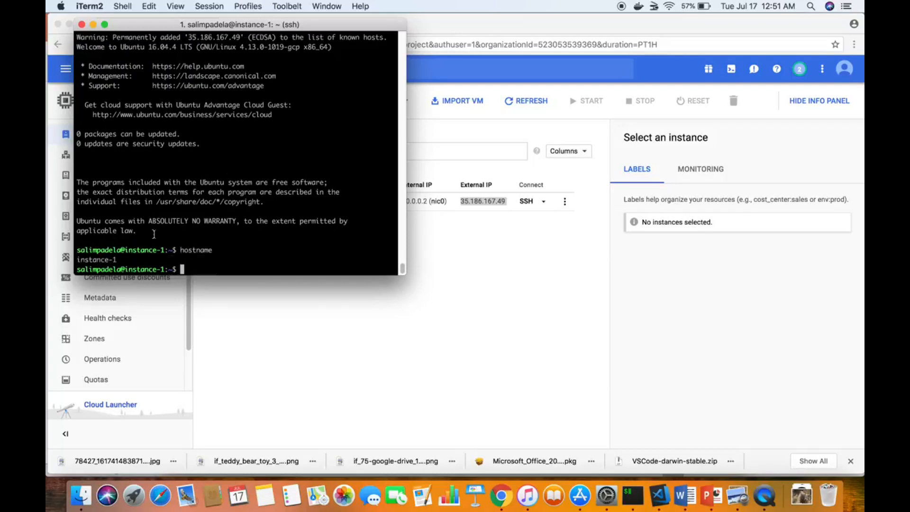
Compare the hostname output with the instance name in Chrome's VM instances list, and return to the iTerm2 session
double_click(93, 259)
left_click(294, 378)
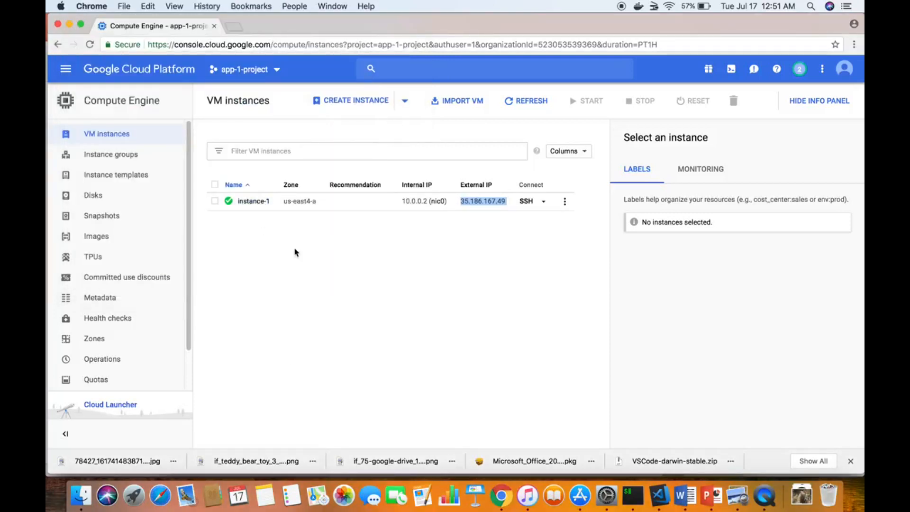
key("super+Tab")
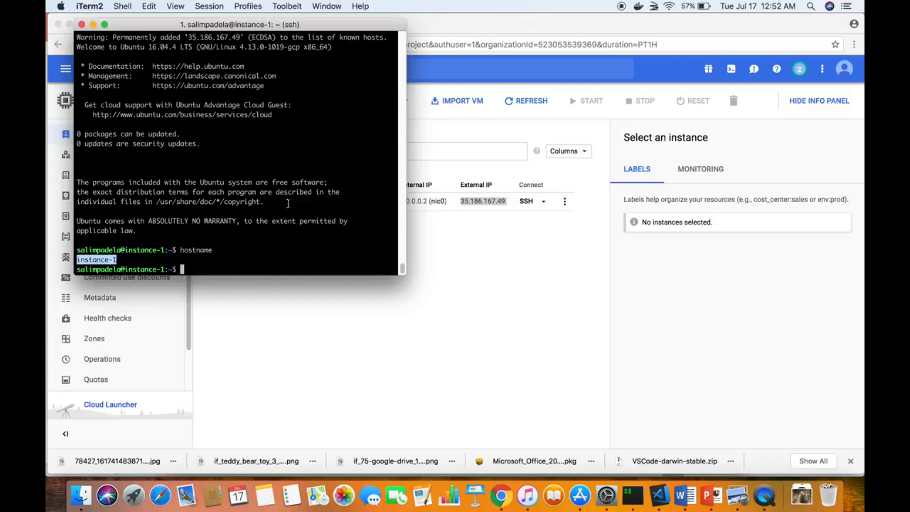
Refresh the instance's package lists with sudo apt-get update -y, and switch back to the VM instances page in Chrome
left_click(288, 204)
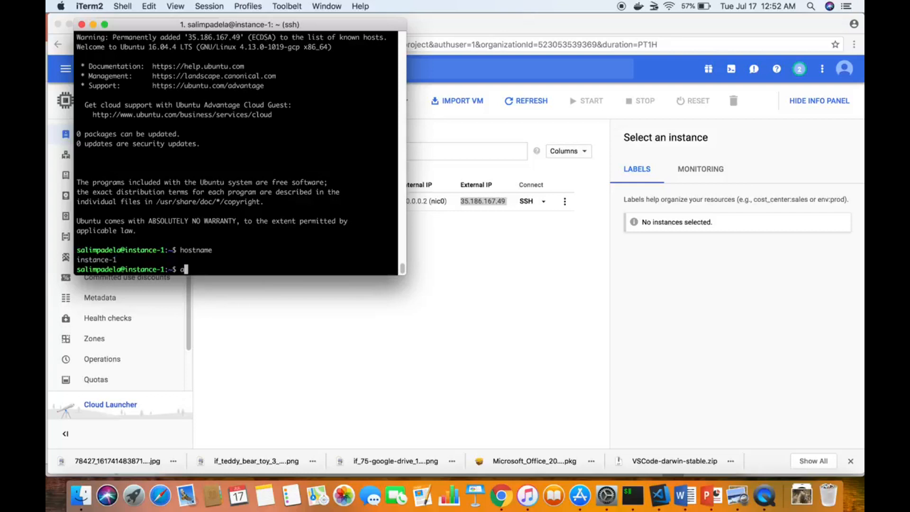
type("sudo apt-get update -y")
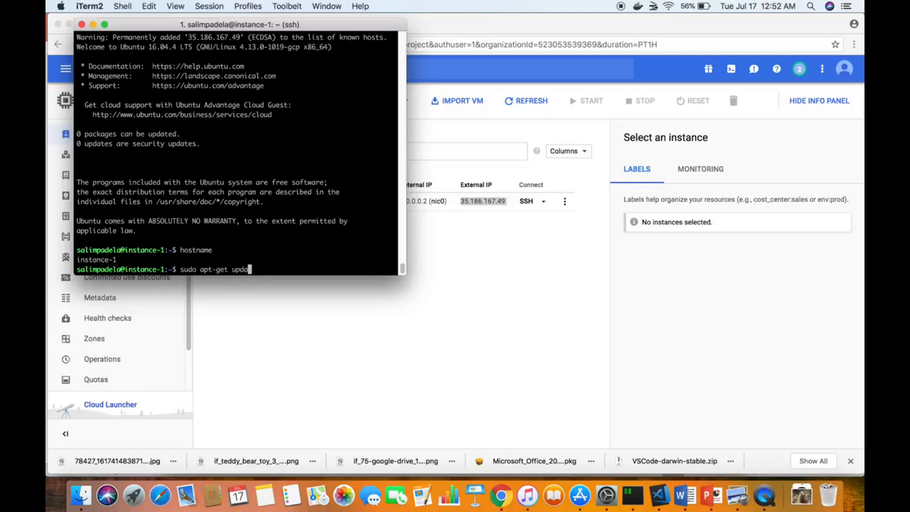
key("Return")
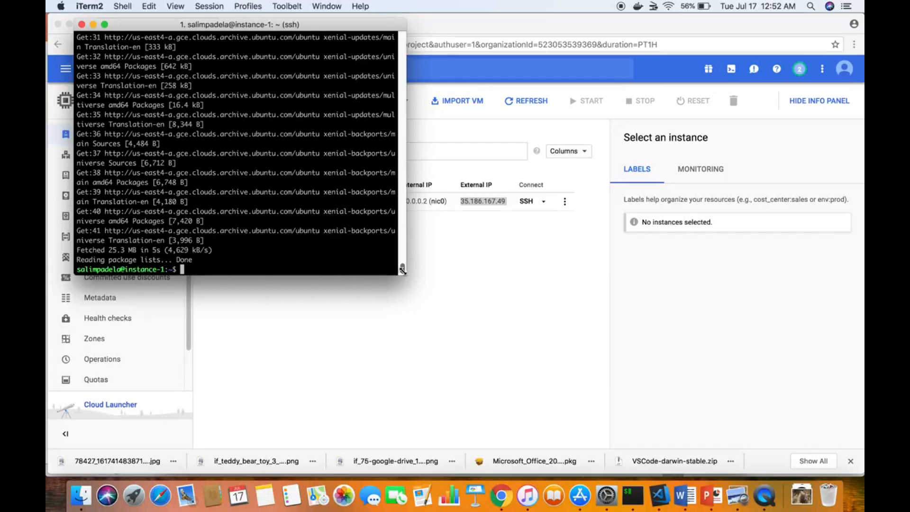
left_click(343, 350)
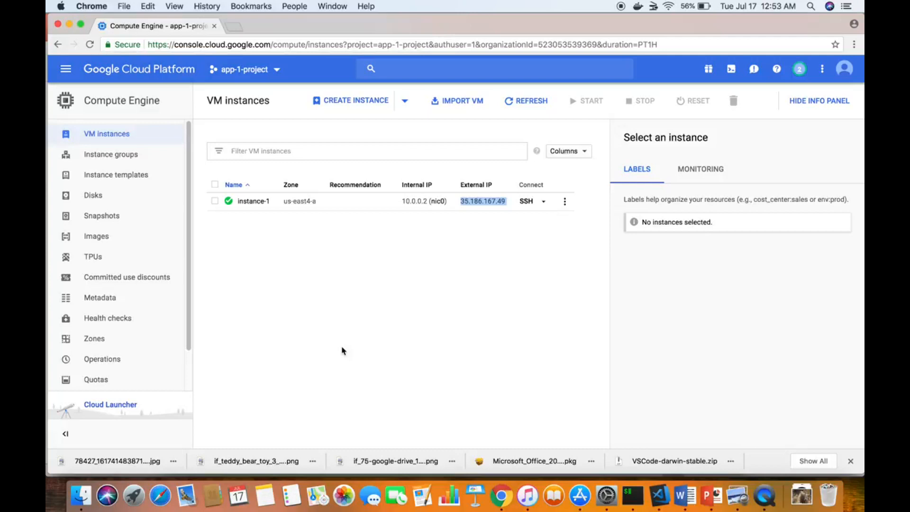
left_click(382, 336)
left_click(621, 7)
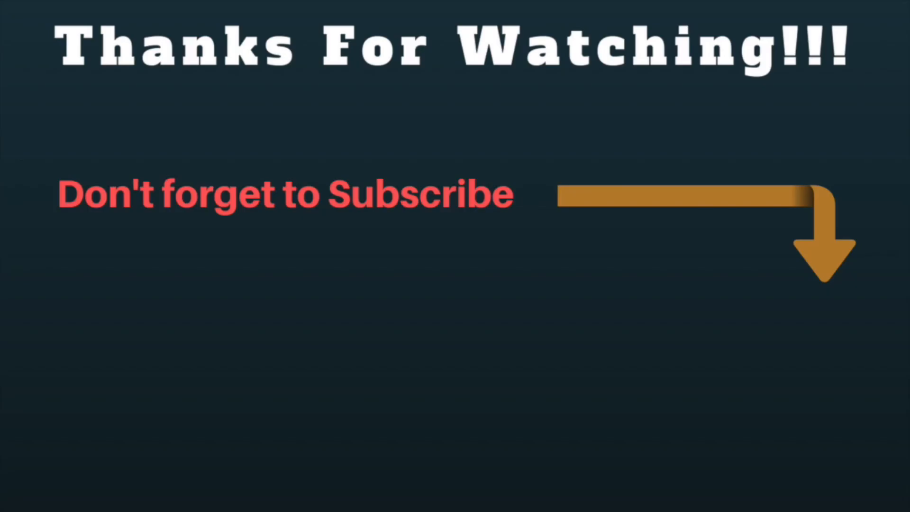